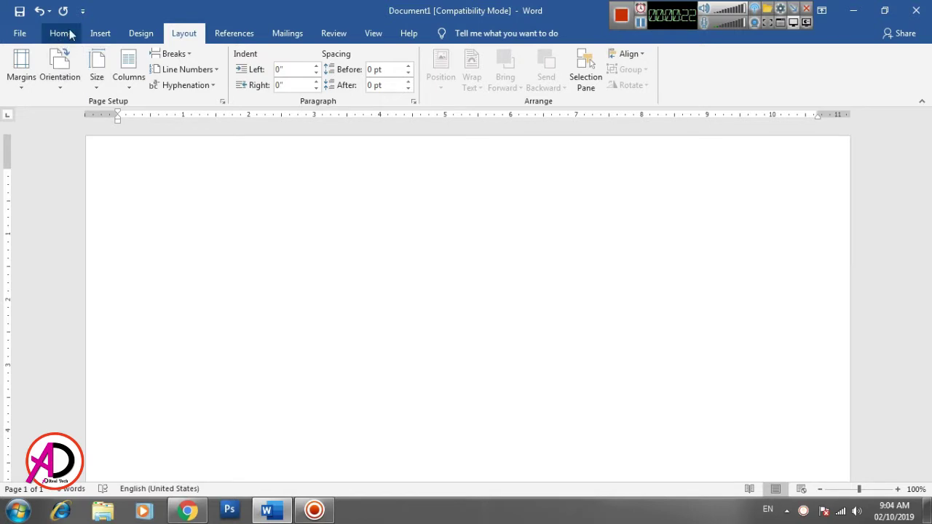
Step: Draw an isosceles triangle about 3.09" high and 2.23" wide near the page's top-left, and rotate it right 90°
{"action": "left_click", "coordinate": [102, 34]}
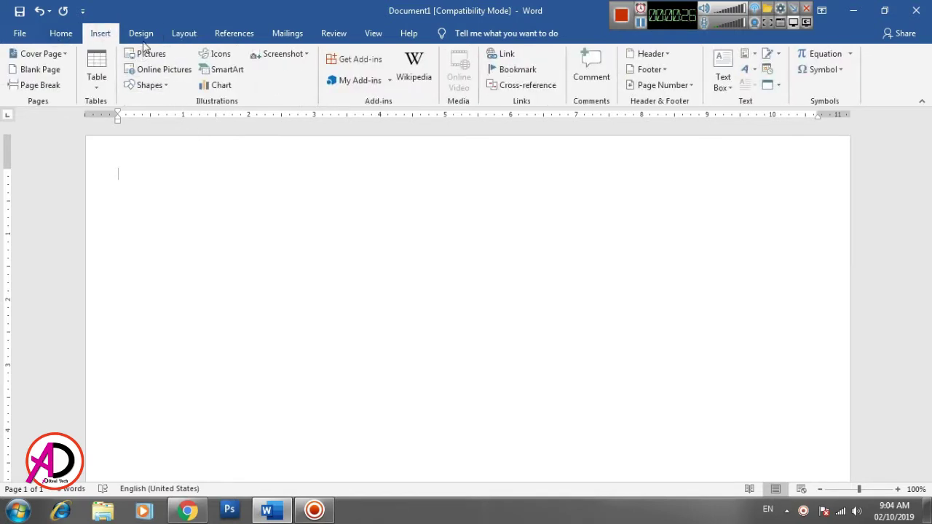
{"action": "left_click", "coordinate": [149, 86]}
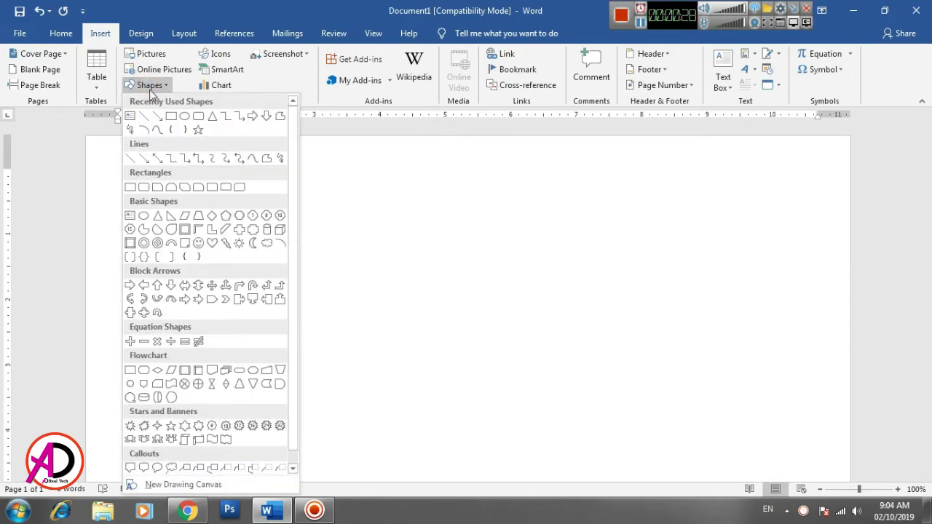
{"action": "left_click", "coordinate": [212, 116]}
{"action": "mouse_move", "coordinate": [143, 170]}
{"action": "left_mouse_down"}
{"action": "mouse_move", "coordinate": [236, 276]}
{"action": "mouse_move", "coordinate": [251, 369]}
{"action": "mouse_move", "coordinate": [289, 375]}
{"action": "left_mouse_up"}
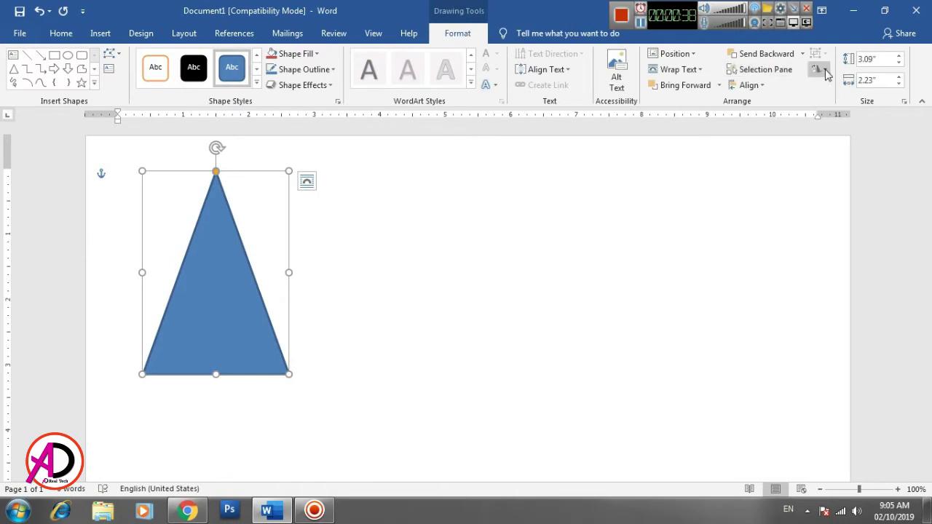
{"action": "left_click", "coordinate": [818, 69]}
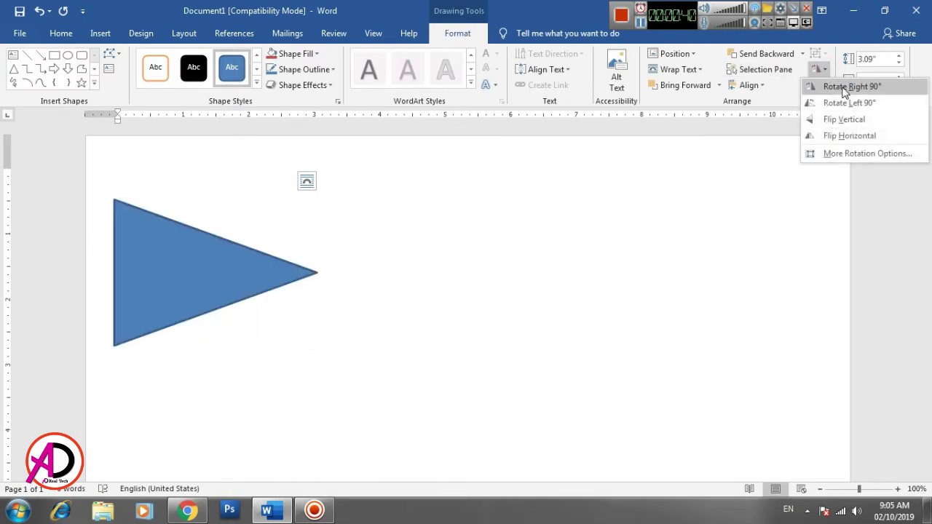
{"action": "left_click", "coordinate": [849, 86]}
Step: Fit the triangle into the page's top-left corner, enlarged to about 3.9" by 2.37", with its tip shifted slightly down
{"action": "left_click_drag", "start_coordinate": [203, 283], "coordinate": [174, 213]}
{"action": "left_click_drag", "start_coordinate": [289, 282], "coordinate": [341, 289]}
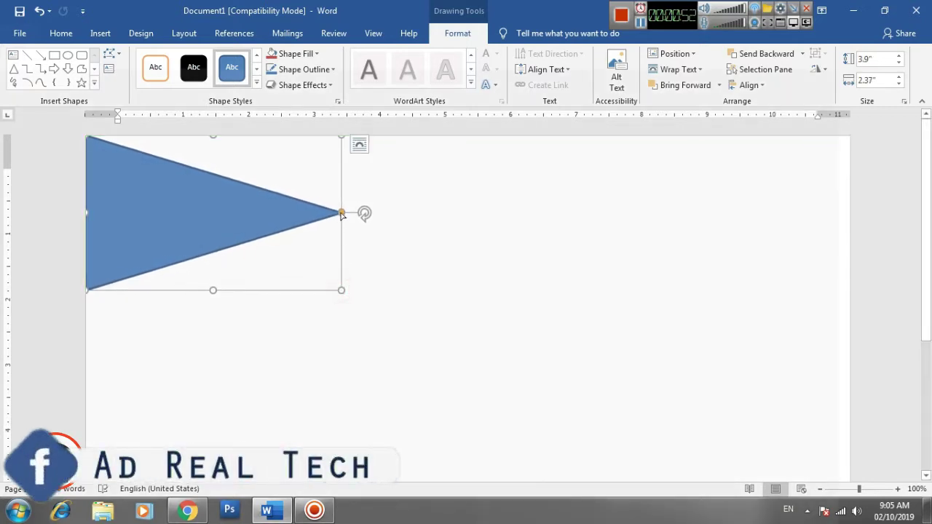
{"action": "left_click_drag", "start_coordinate": [341, 213], "coordinate": [336, 223]}
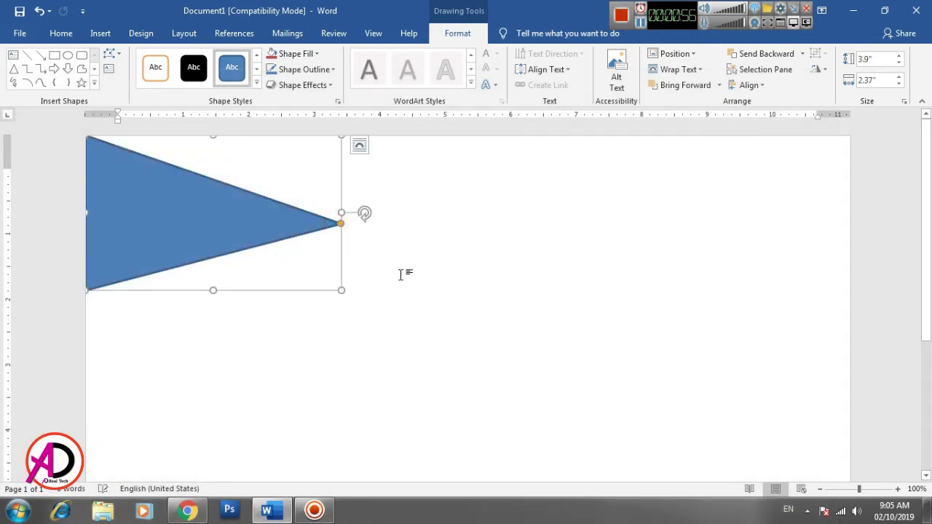
{"action": "left_click", "coordinate": [401, 274]}
Step: Look over the page in print layout, zoomed out to 60% so that the whole page fits
{"action": "scroll", "coordinate": [361, 313], "scroll_direction": "down", "scroll_amount": 5}
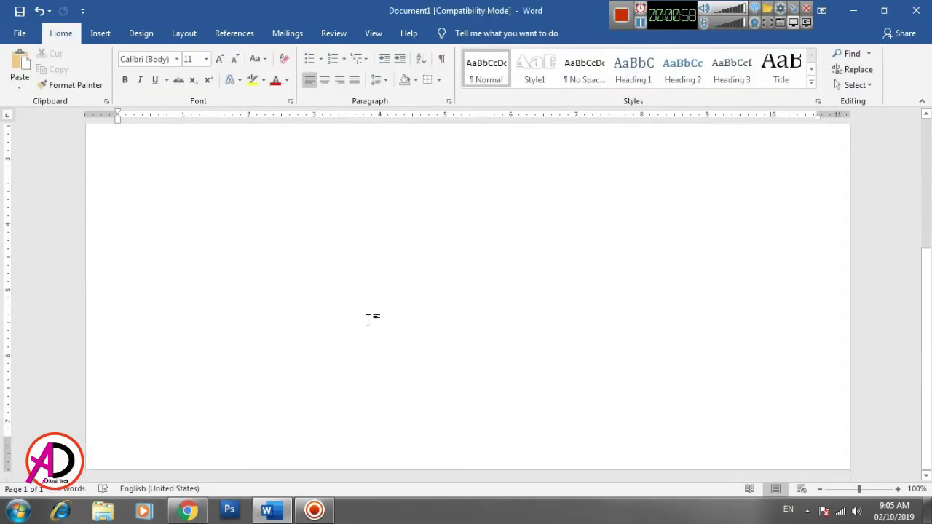
{"action": "scroll", "coordinate": [369, 319], "scroll_direction": "up", "scroll_amount": 3}
{"action": "scroll", "coordinate": [371, 324], "scroll_direction": "down", "scroll_amount": 3}
{"action": "scroll", "coordinate": [371, 331], "scroll_direction": "up", "scroll_amount": 3}
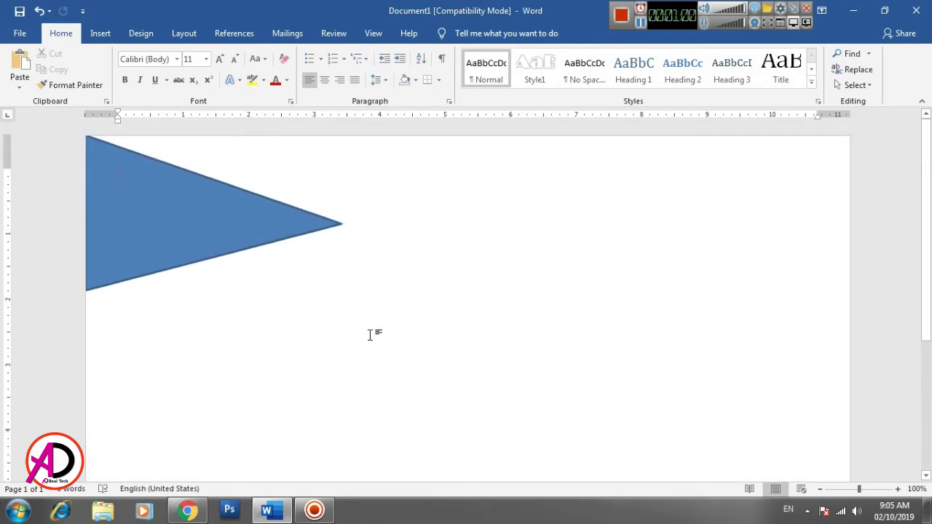
{"action": "scroll", "coordinate": [370, 337], "scroll_direction": "down", "scroll_amount": 4}
{"action": "scroll", "coordinate": [371, 340], "scroll_direction": "up", "scroll_amount": 3}
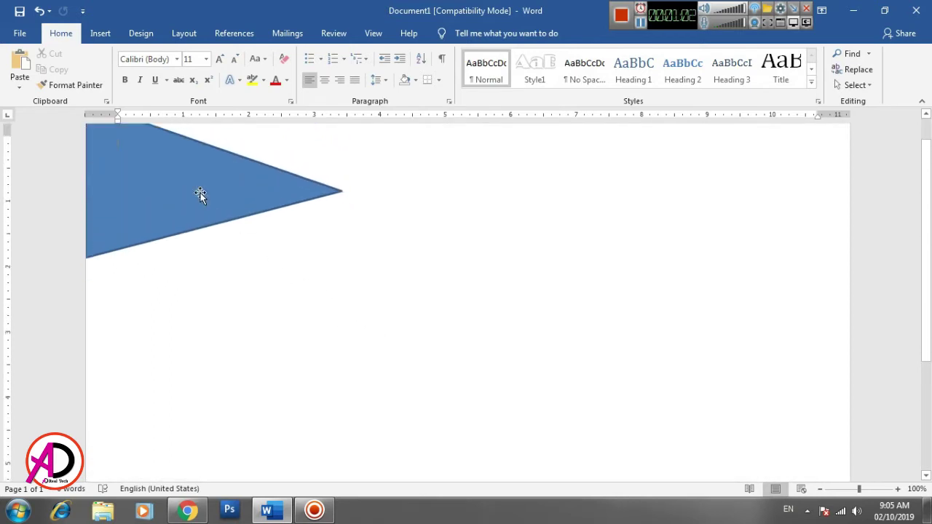
{"action": "left_click", "coordinate": [833, 490]}
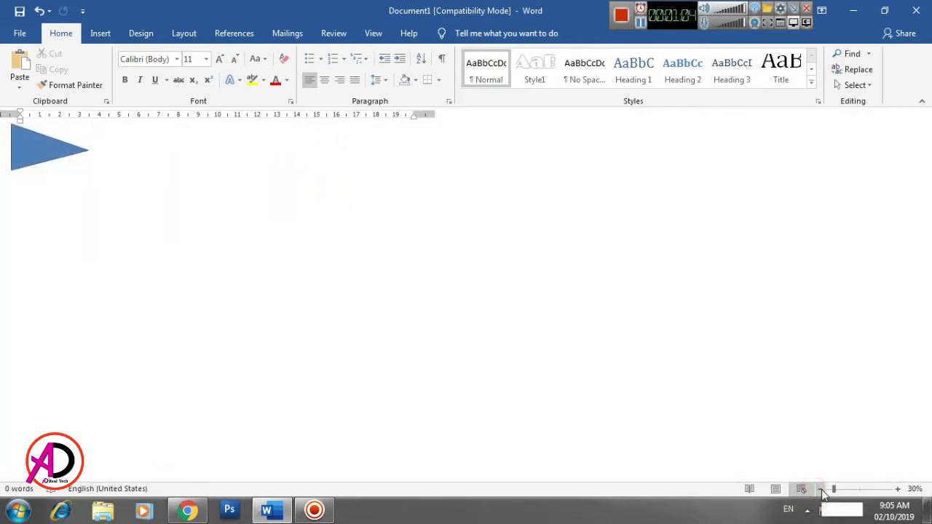
{"action": "left_click", "coordinate": [776, 489]}
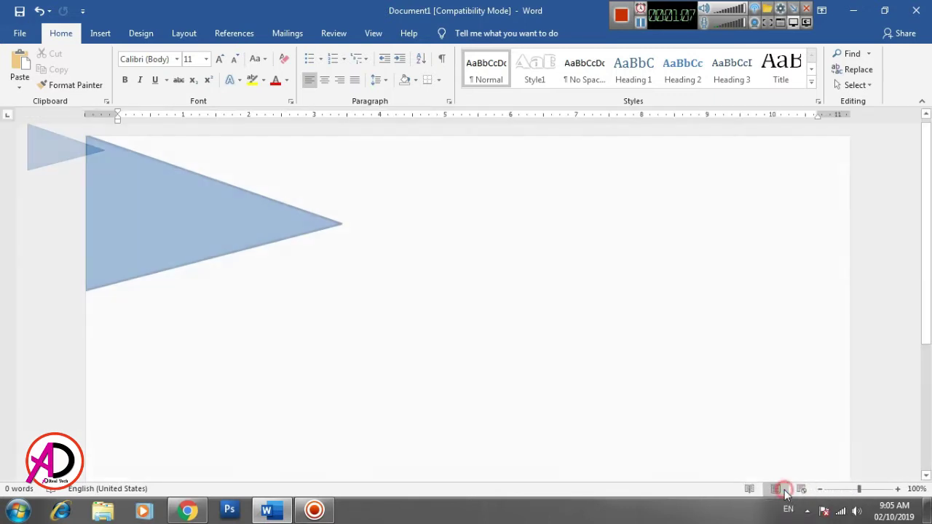
{"action": "left_click", "coordinate": [821, 489]}
{"action": "left_click", "coordinate": [822, 490]}
{"action": "left_click", "coordinate": [821, 489]}
{"action": "left_click", "coordinate": [822, 489]}
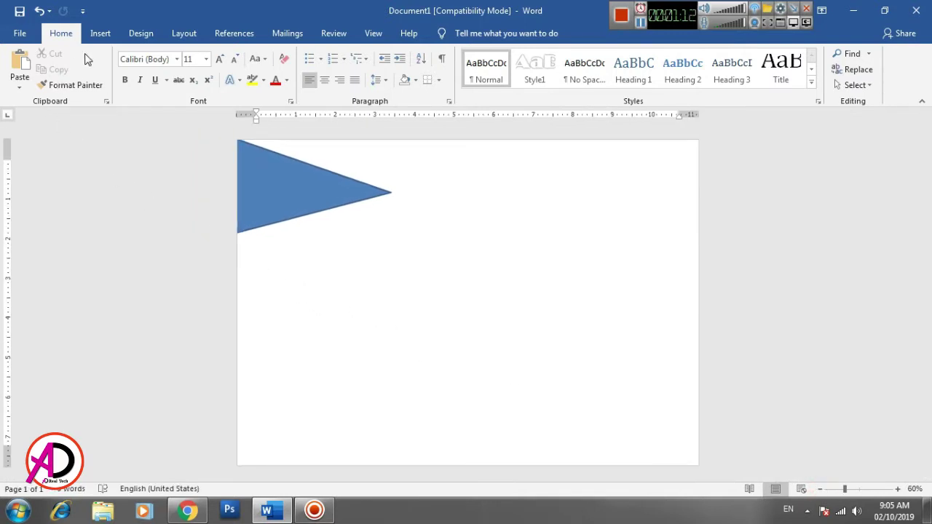
Step: Draw a closed four-sided freeform below the triangle, about 6.91" high and 3.88" wide, sharing its lower edge and reaching the page's bottom-left corner
{"action": "left_click", "coordinate": [101, 33]}
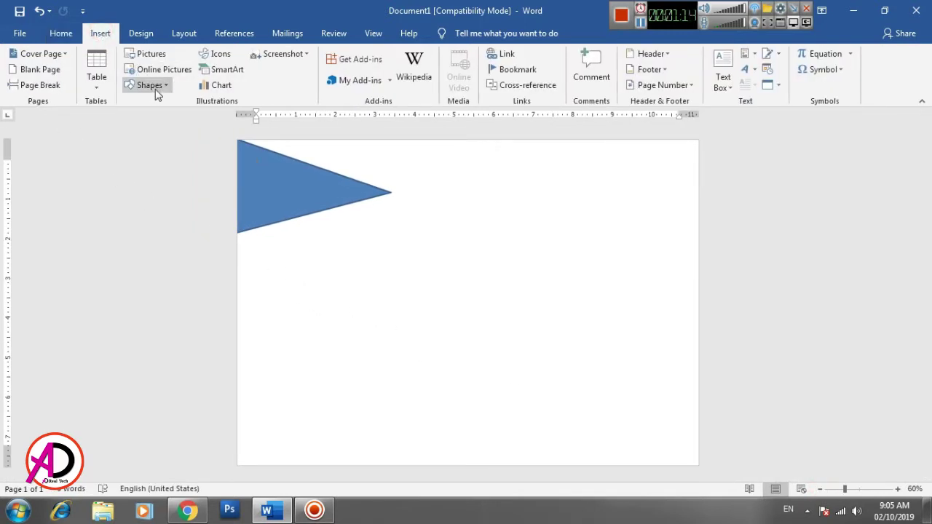
{"action": "left_click", "coordinate": [157, 92]}
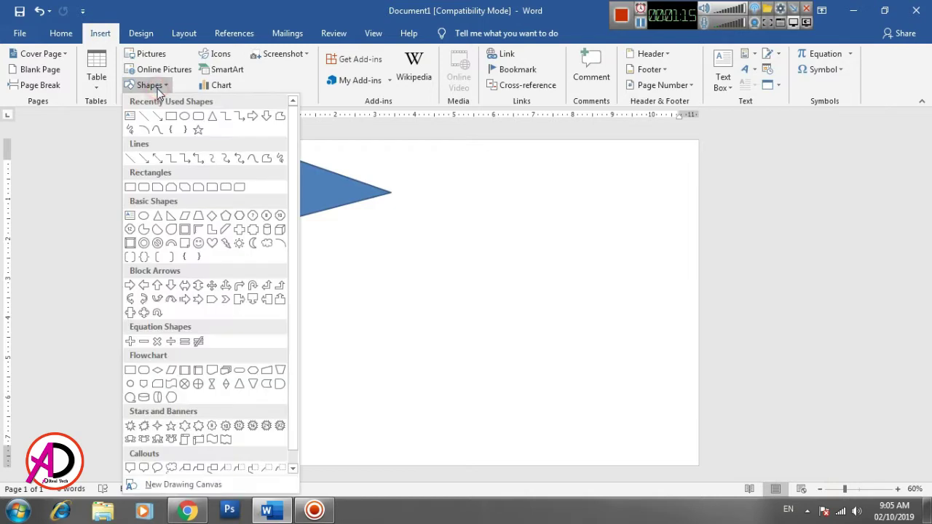
{"action": "left_click", "coordinate": [267, 158]}
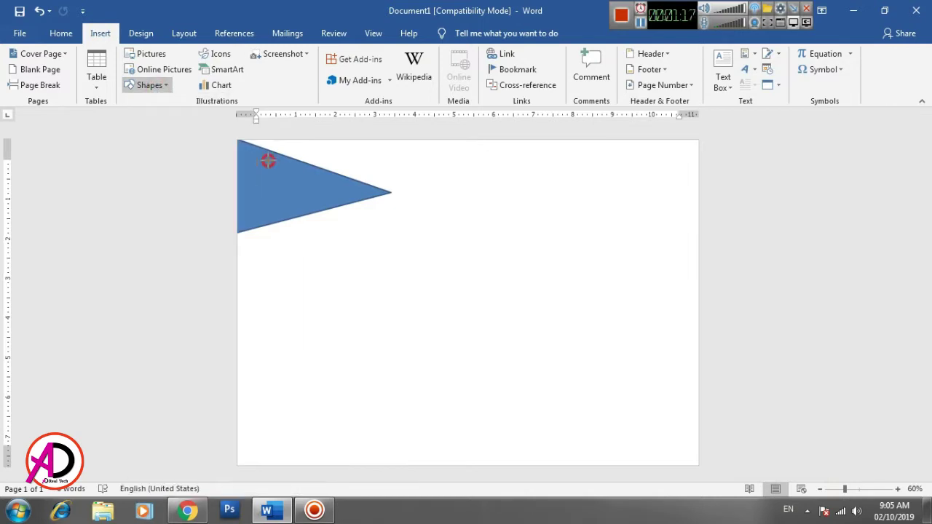
{"action": "double_click", "coordinate": [237, 233]}
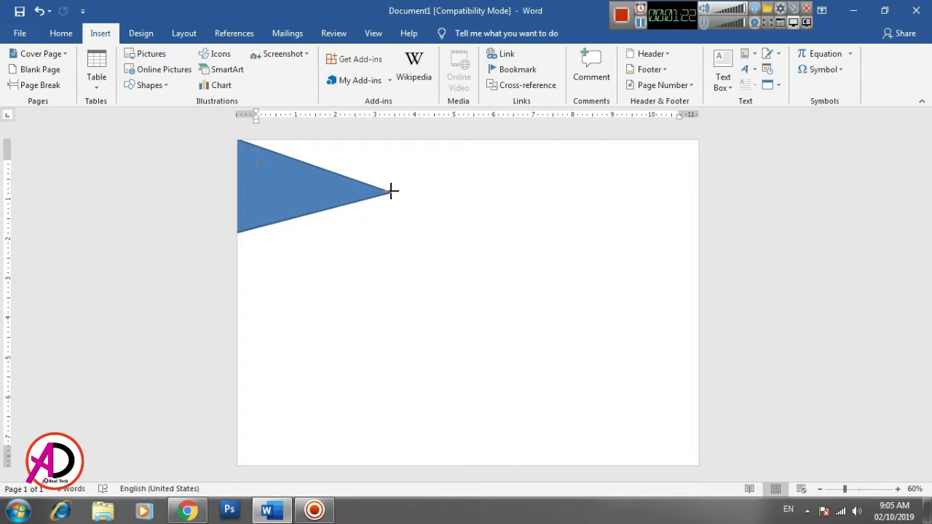
{"action": "mouse_move", "coordinate": [390, 192]}
{"action": "left_mouse_down"}
{"action": "mouse_move", "coordinate": [387, 381]}
{"action": "mouse_move", "coordinate": [399, 378]}
{"action": "left_mouse_up"}
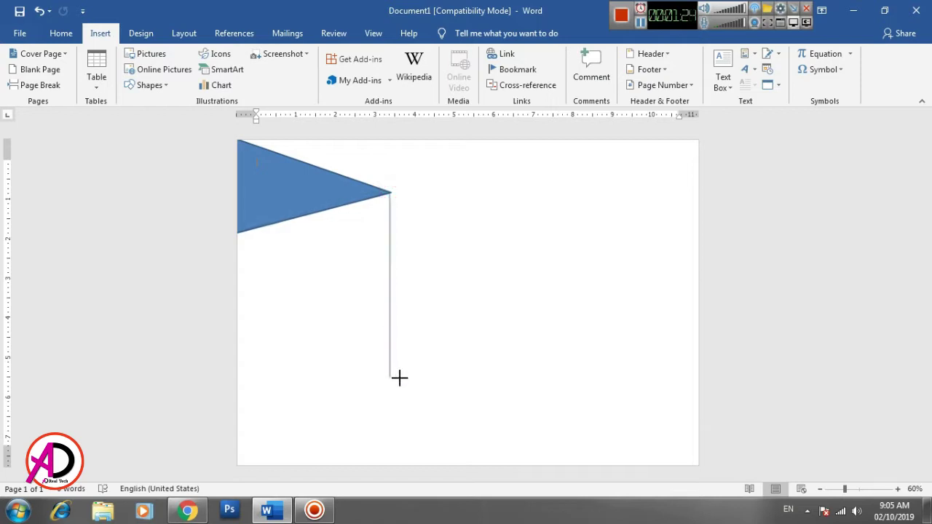
{"action": "left_click", "coordinate": [391, 414]}
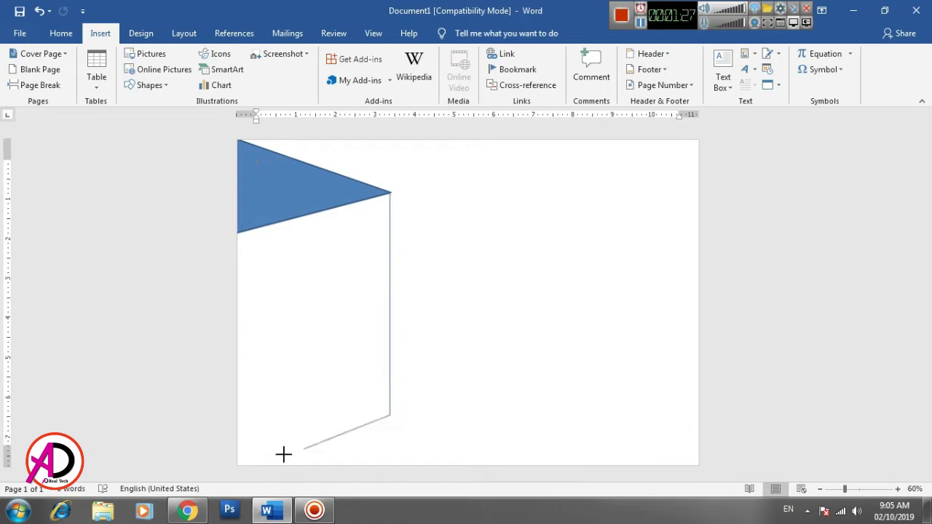
{"action": "left_click", "coordinate": [237, 466]}
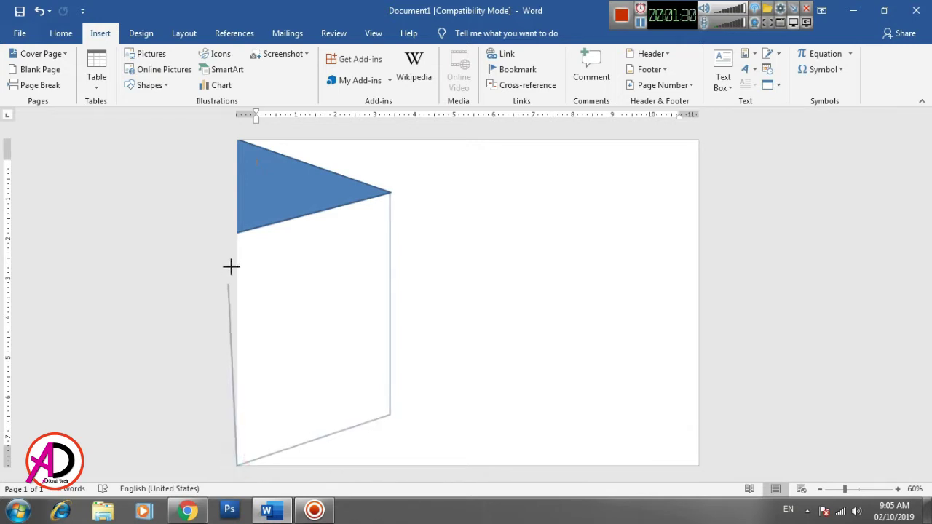
{"action": "left_click", "coordinate": [234, 232]}
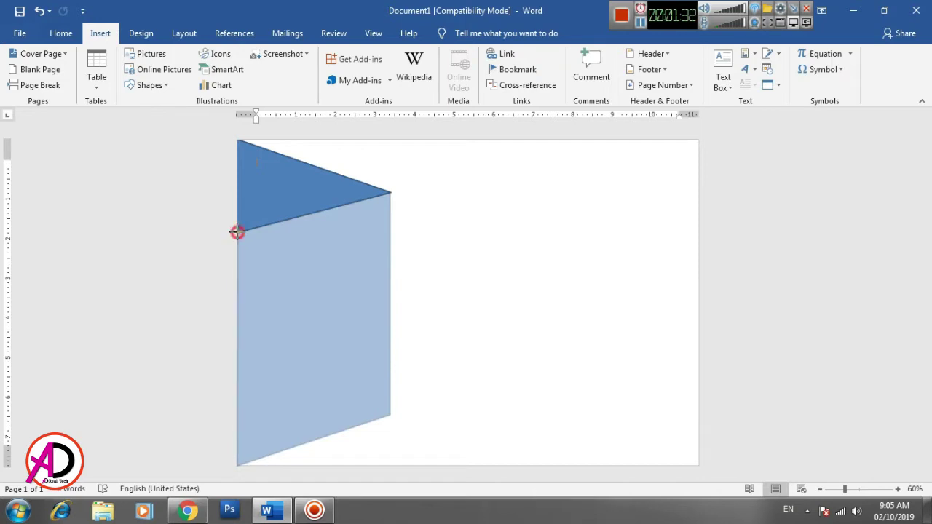
{"action": "left_click", "coordinate": [234, 232]}
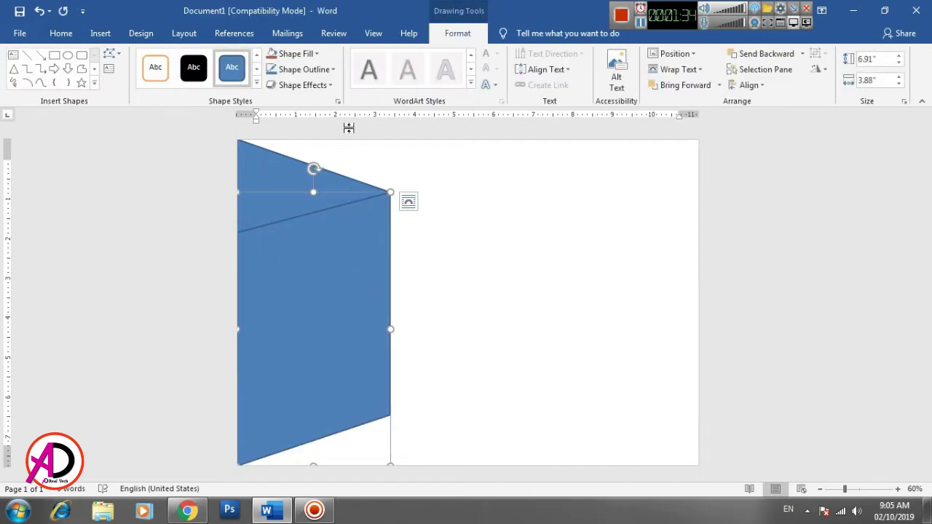
Step: Fill the four-sided freeform with the standard orange colour and remove its outline
{"action": "left_click", "coordinate": [316, 54]}
{"action": "left_click", "coordinate": [294, 160]}
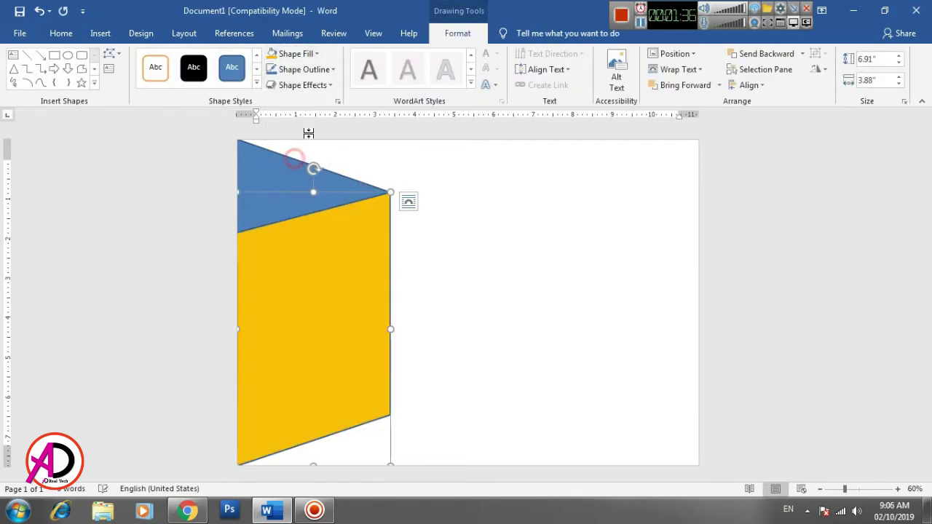
{"action": "left_click", "coordinate": [305, 69]}
{"action": "left_click", "coordinate": [317, 190]}
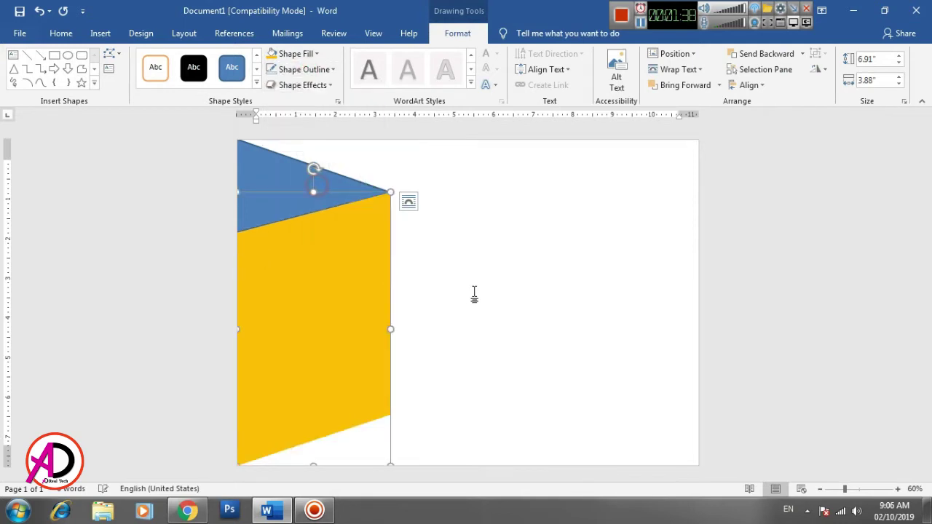
{"action": "left_click", "coordinate": [451, 302]}
Step: Nudge the orange freeform slightly down, away from the triangle's lower edge
{"action": "left_click", "coordinate": [378, 302]}
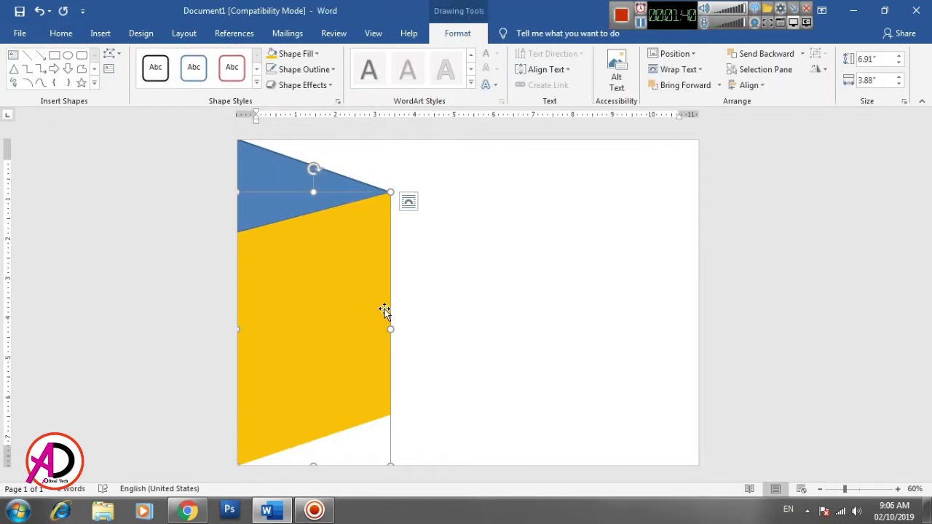
{"action": "key", "text": "Down"}
{"action": "key", "text": "Down"}
{"action": "key", "text": "Down"}
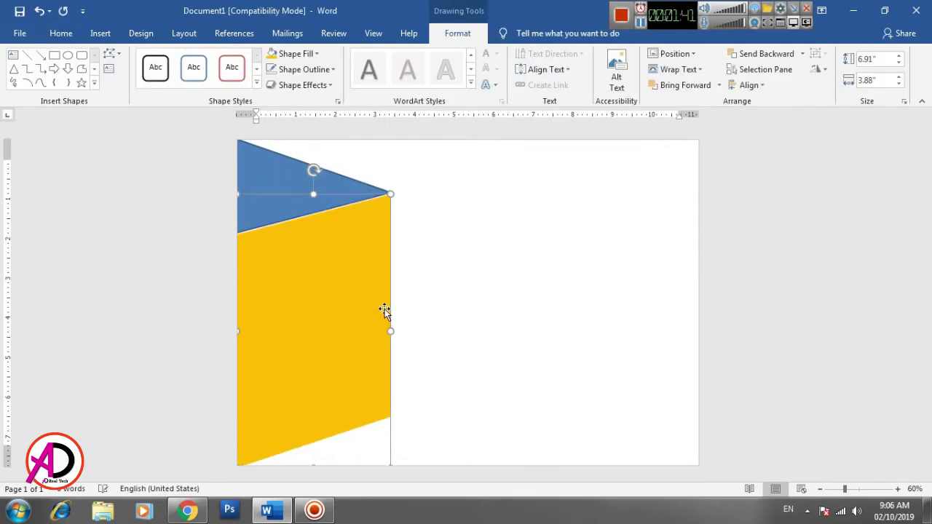
{"action": "left_click", "coordinate": [435, 287]}
Step: Remove the blue triangle's outline and nudge it slightly down to meet the orange shape
{"action": "left_click", "coordinate": [308, 187]}
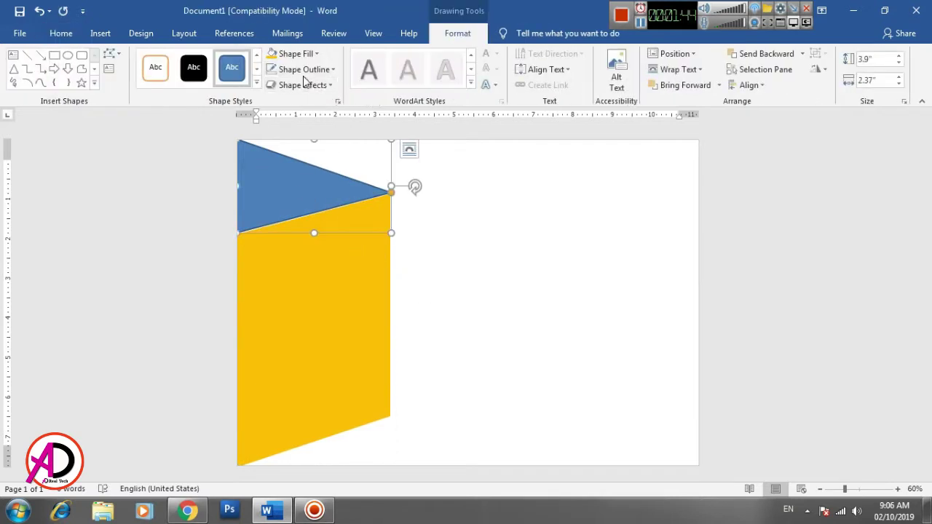
{"action": "left_click", "coordinate": [299, 69]}
{"action": "left_click", "coordinate": [305, 188]}
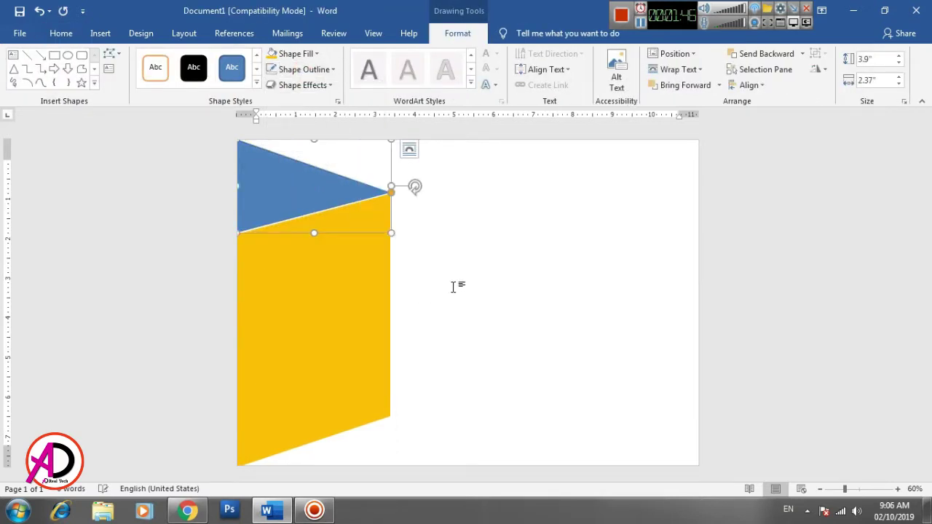
{"action": "key", "text": "Down"}
{"action": "key", "text": "Down"}
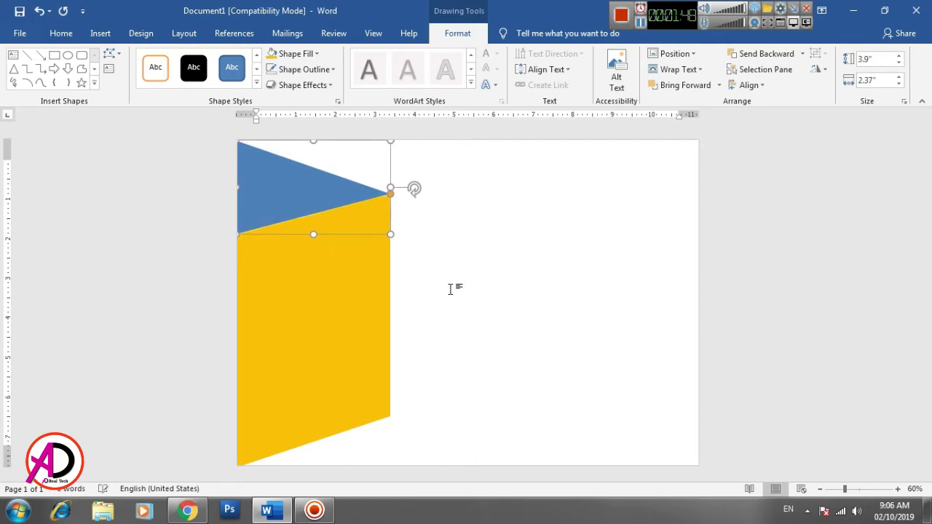
{"action": "left_click", "coordinate": [474, 291]}
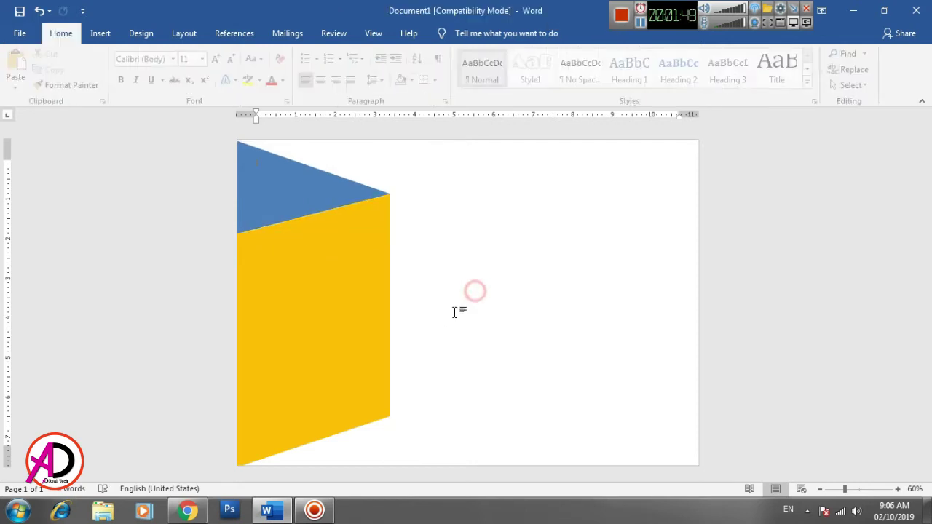
Step: Fill the blue triangle with the first gradient of the Dark Variations
{"action": "left_click", "coordinate": [333, 283]}
{"action": "left_click", "coordinate": [449, 349]}
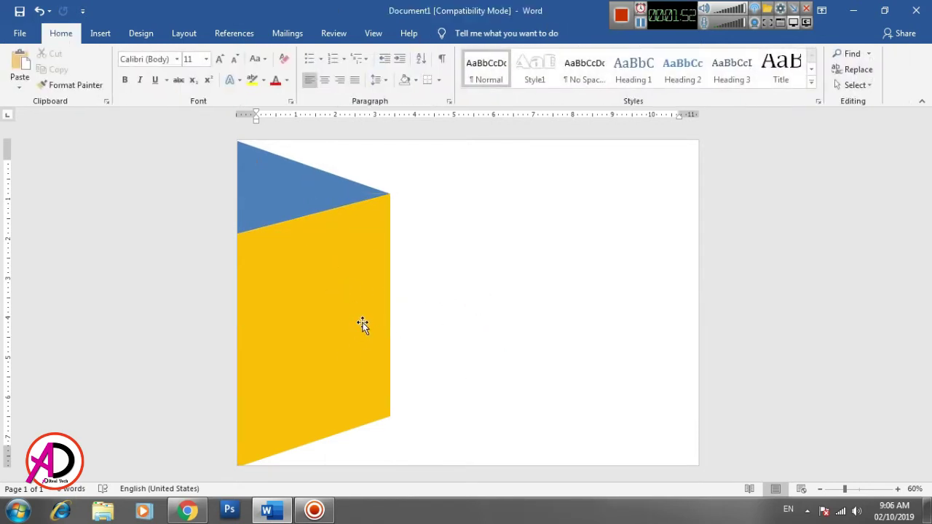
{"action": "left_click", "coordinate": [300, 201]}
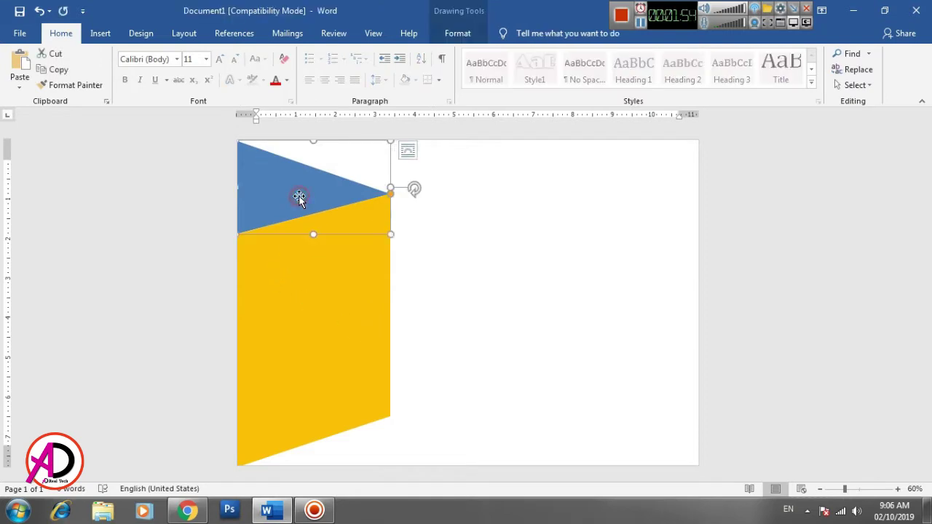
{"action": "left_click", "coordinate": [457, 33]}
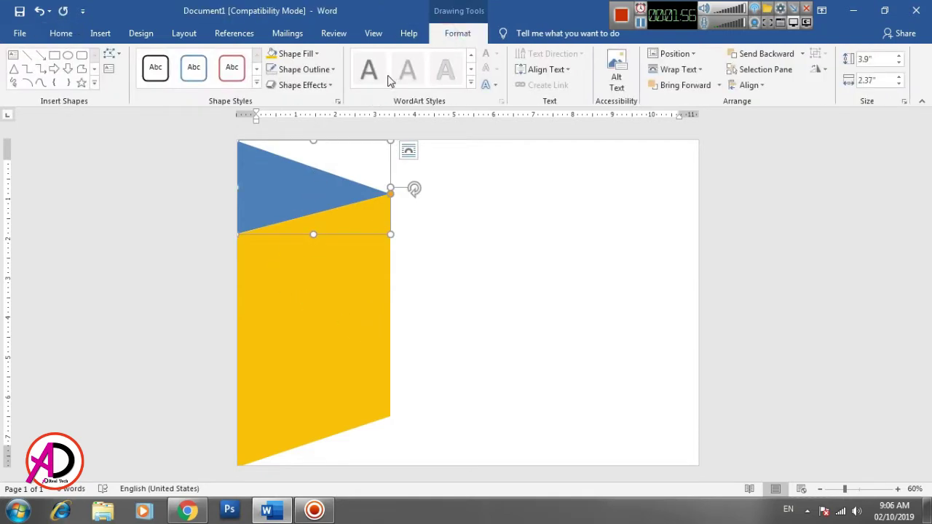
{"action": "left_click", "coordinate": [306, 54]}
{"action": "mouse_move", "coordinate": [327, 225]}
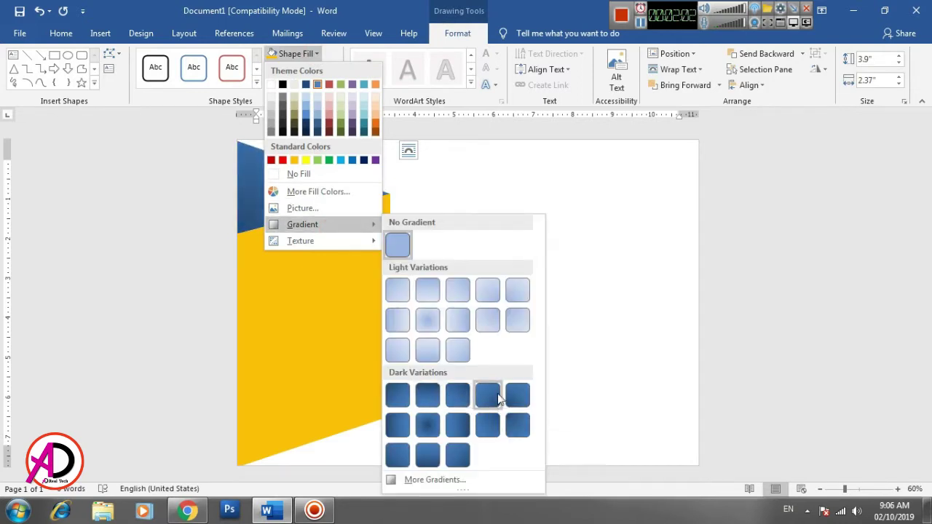
{"action": "left_click", "coordinate": [401, 397]}
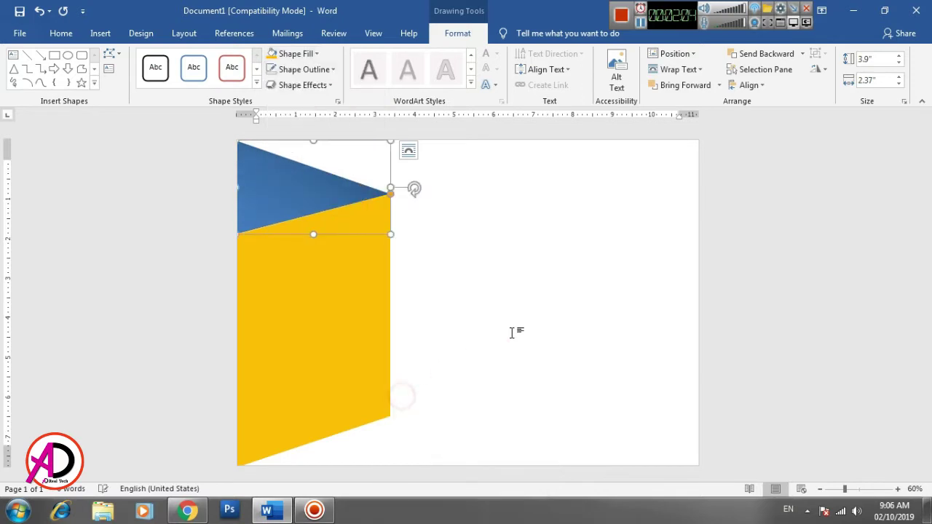
{"action": "left_click", "coordinate": [524, 324]}
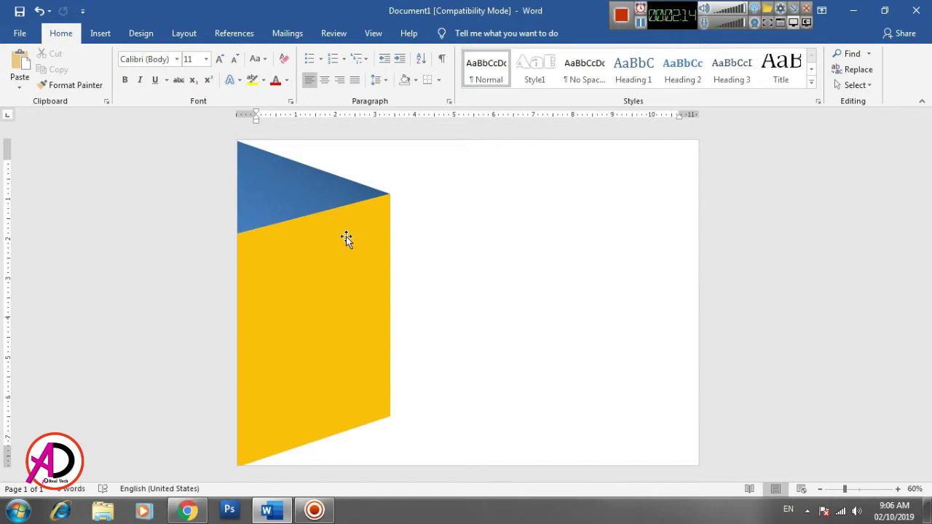
Step: Fine-tune the orange freeform's height so its lowest corner sits just inside the page's bottom edge
{"action": "left_click", "coordinate": [313, 395]}
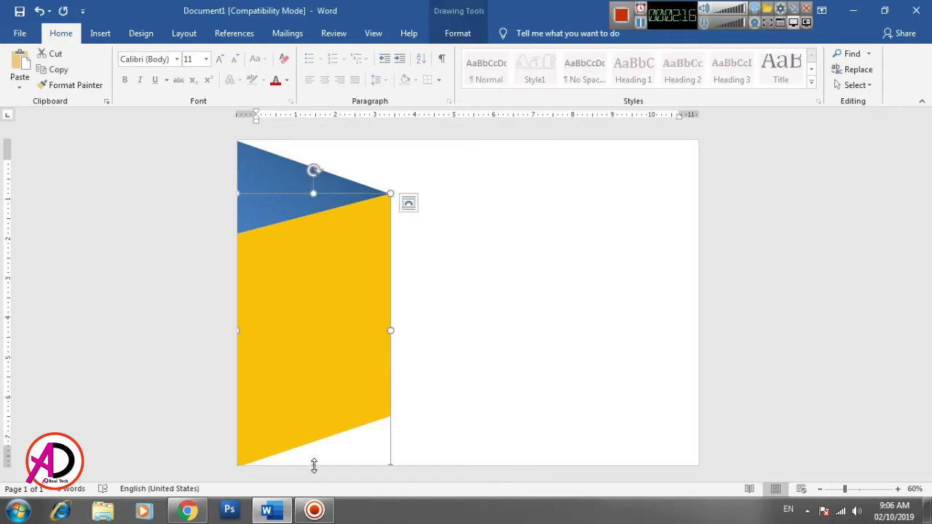
{"action": "left_click_drag", "start_coordinate": [314, 466], "coordinate": [314, 464]}
{"action": "left_click", "coordinate": [433, 418]}
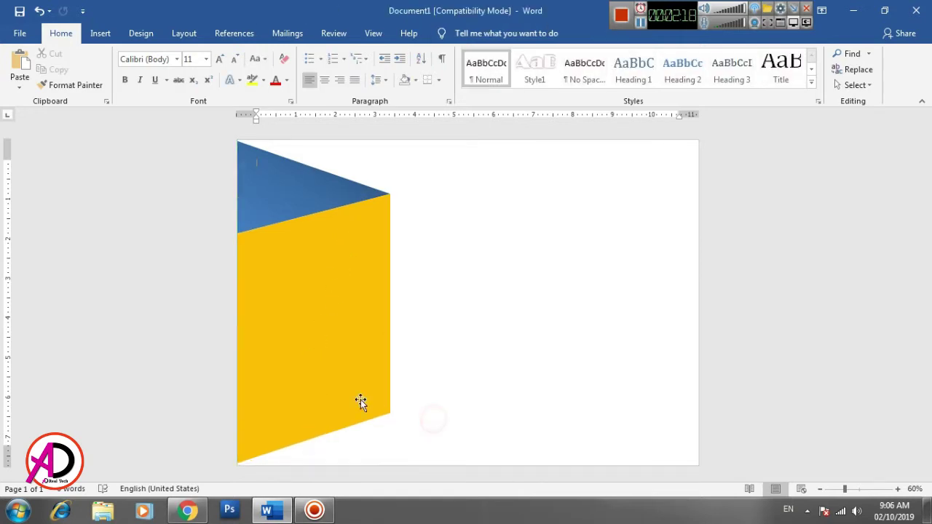
{"action": "left_click", "coordinate": [343, 378]}
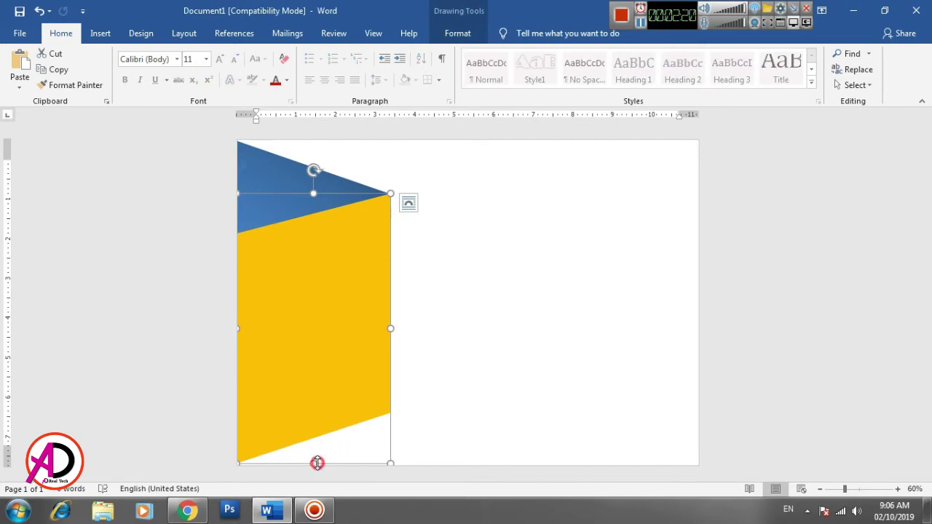
{"action": "left_click_drag", "start_coordinate": [318, 463], "coordinate": [316, 467]}
{"action": "left_click", "coordinate": [439, 400]}
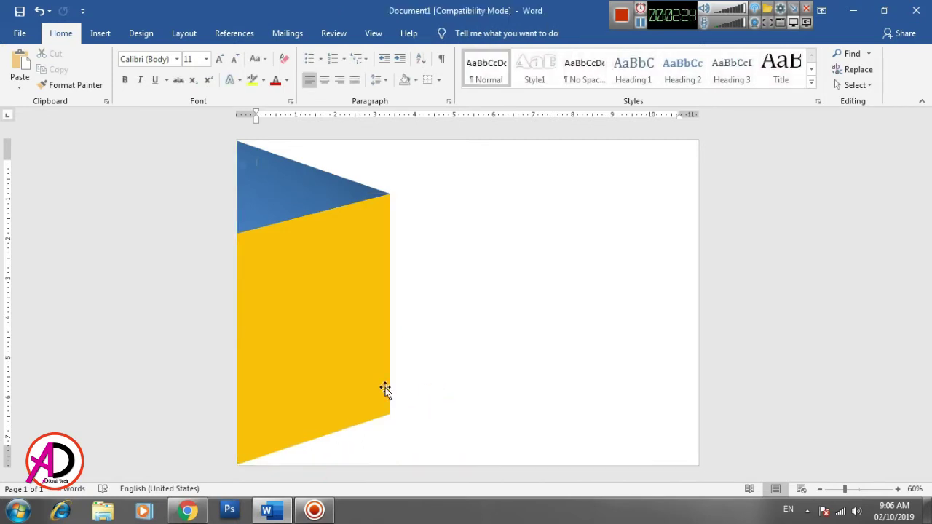
{"action": "left_click", "coordinate": [339, 366]}
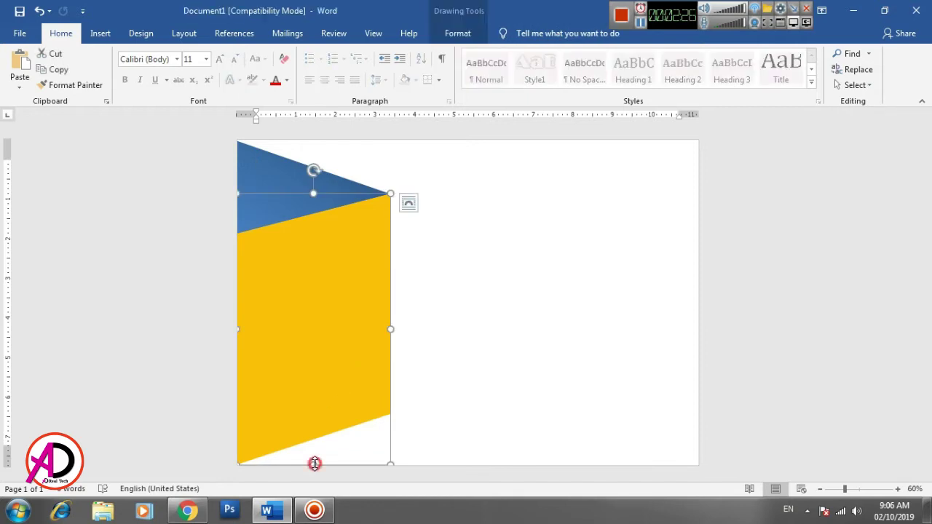
{"action": "left_click_drag", "start_coordinate": [314, 464], "coordinate": [314, 466]}
{"action": "left_click", "coordinate": [462, 399]}
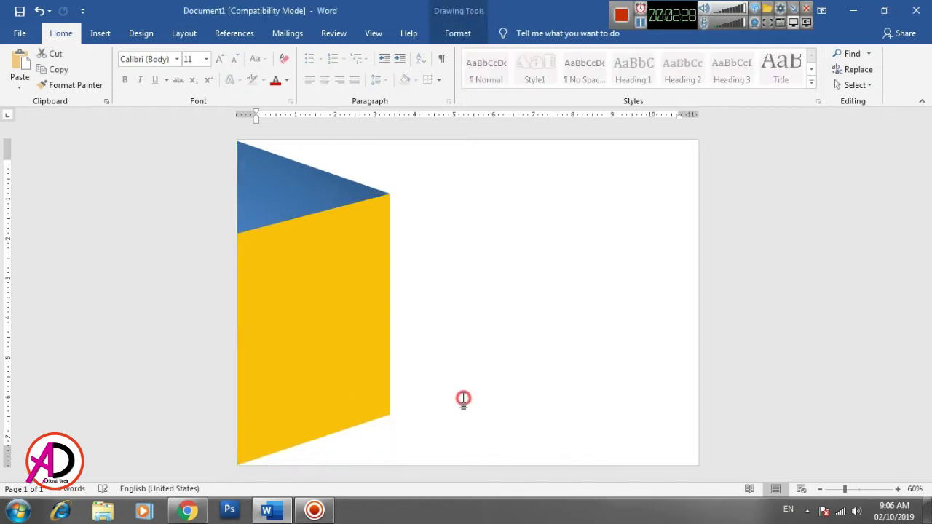
Step: Draw a rectangle about 1.41" high and 3.69" wide from the page's top edge down to the blue triangle's tip
{"action": "left_click", "coordinate": [100, 32]}
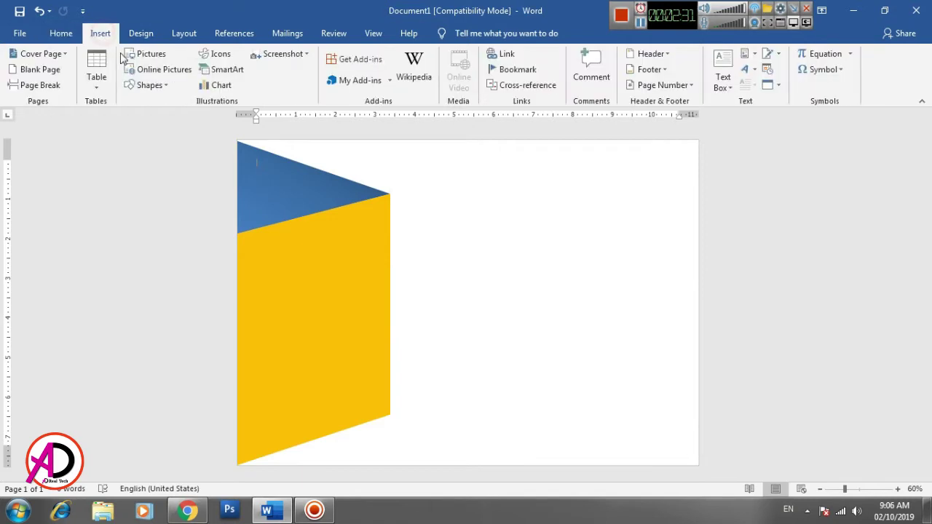
{"action": "left_click", "coordinate": [154, 87]}
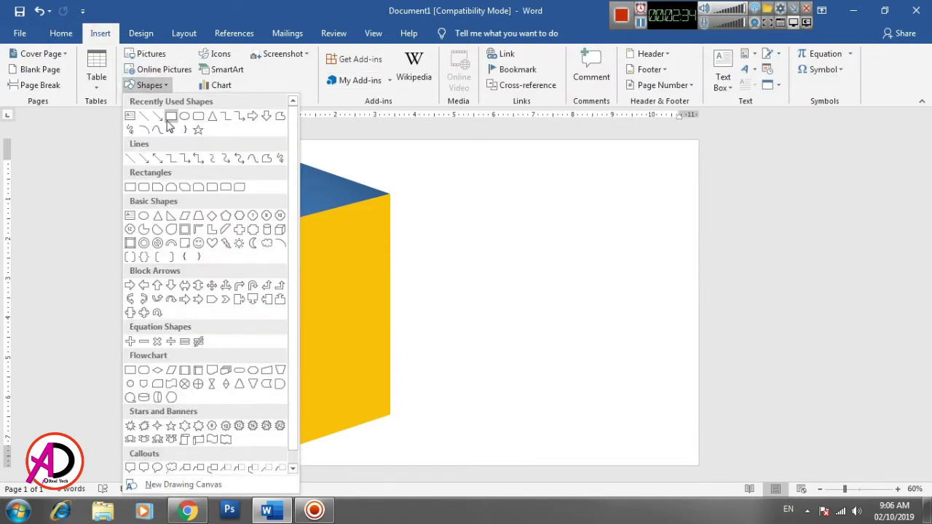
{"action": "left_click", "coordinate": [170, 119]}
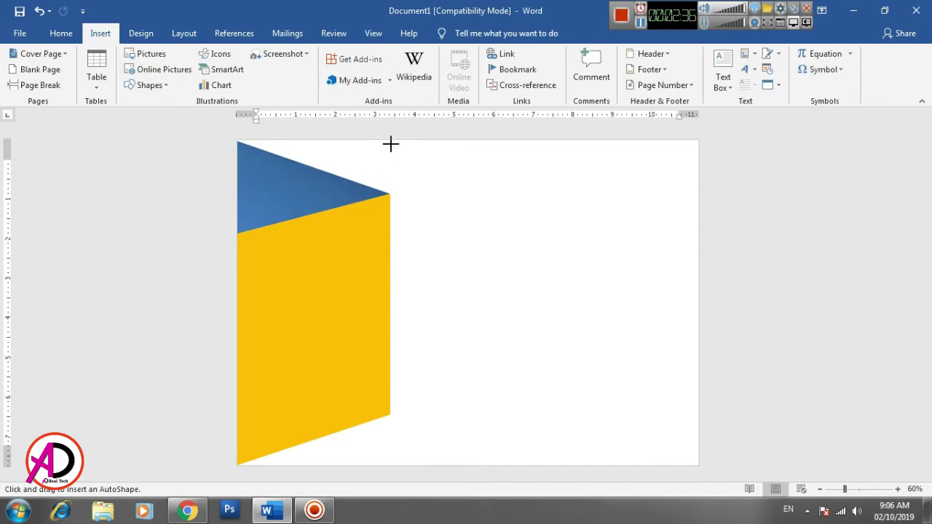
{"action": "mouse_move", "coordinate": [388, 140]}
{"action": "left_mouse_down"}
{"action": "mouse_move", "coordinate": [395, 173]}
{"action": "mouse_move", "coordinate": [420, 197]}
{"action": "mouse_move", "coordinate": [535, 196]}
{"action": "left_mouse_up"}
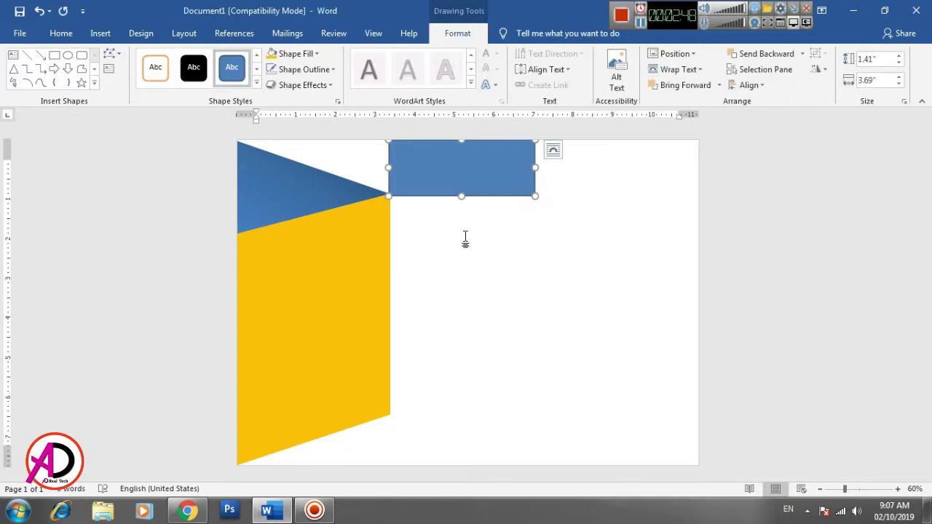
Step: Edit the new rectangle's points, raising its lower-right corner to about half the height so the bottom edge slopes upward
{"action": "left_click", "coordinate": [111, 53]}
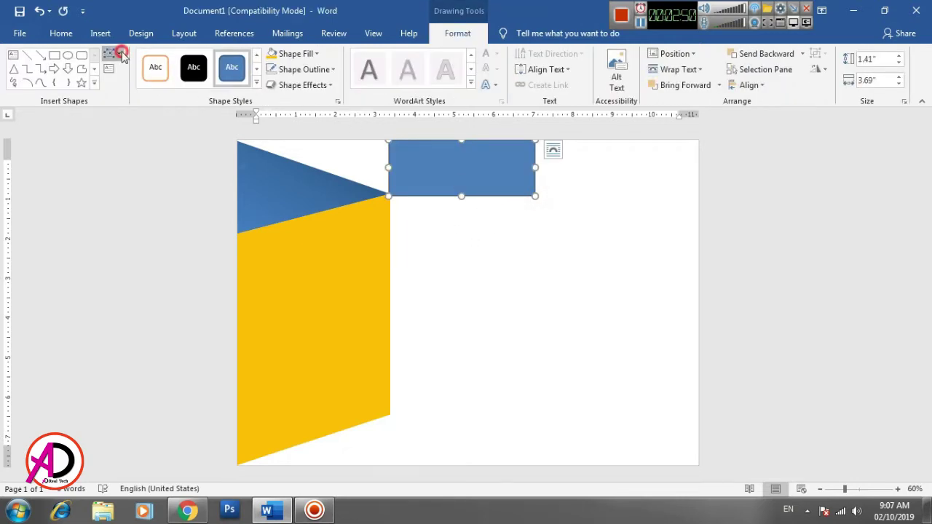
{"action": "left_click", "coordinate": [134, 87]}
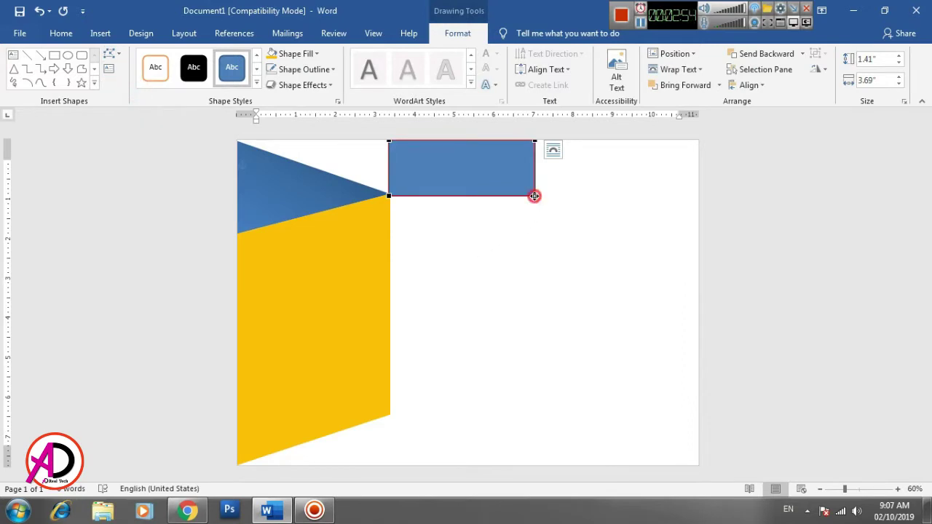
{"action": "left_click_drag", "start_coordinate": [534, 196], "coordinate": [535, 166]}
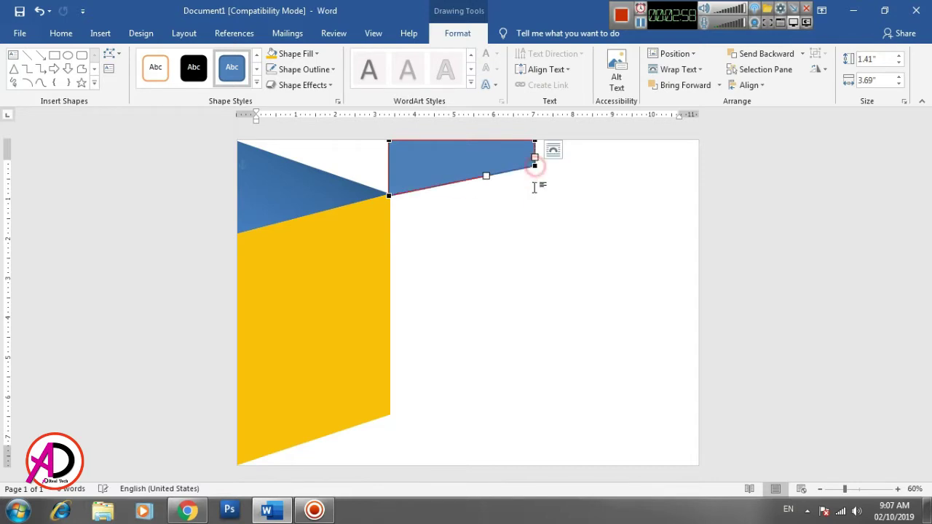
{"action": "left_click", "coordinate": [520, 219]}
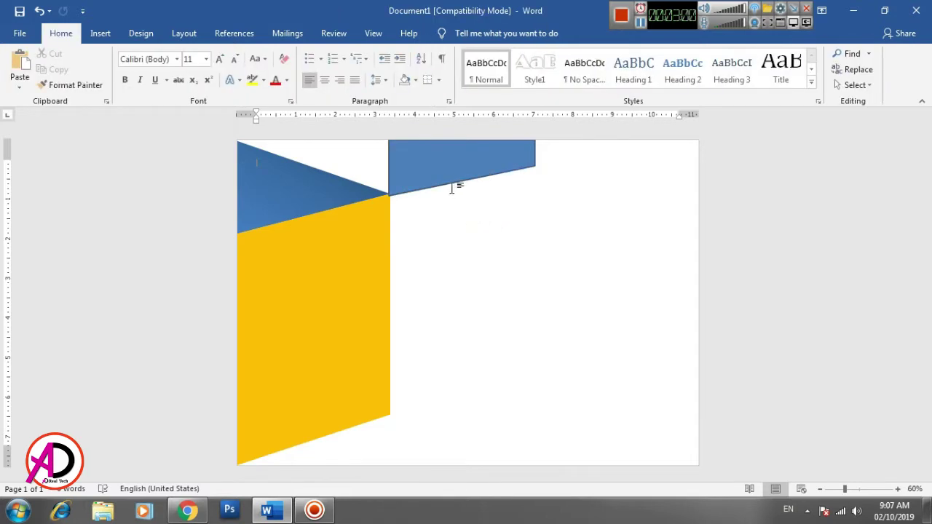
Step: Remove the outline of the tapered rectangle and fill it with a light grey theme colour
{"action": "left_click", "coordinate": [440, 165]}
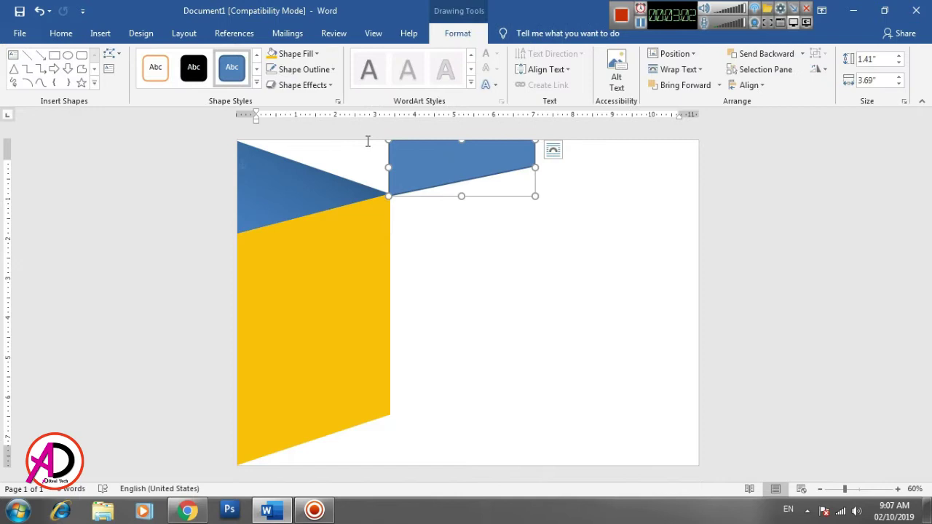
{"action": "left_click", "coordinate": [299, 69]}
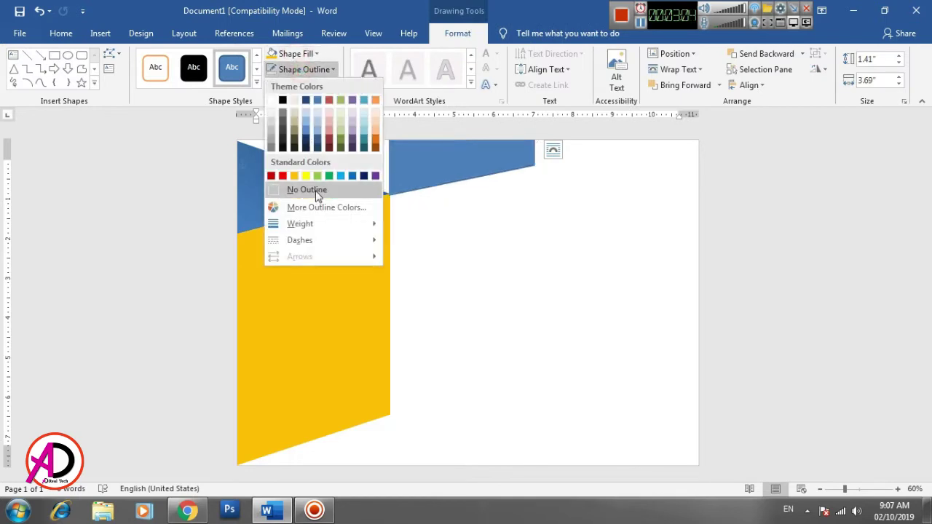
{"action": "left_click", "coordinate": [307, 189]}
{"action": "left_click", "coordinate": [301, 54]}
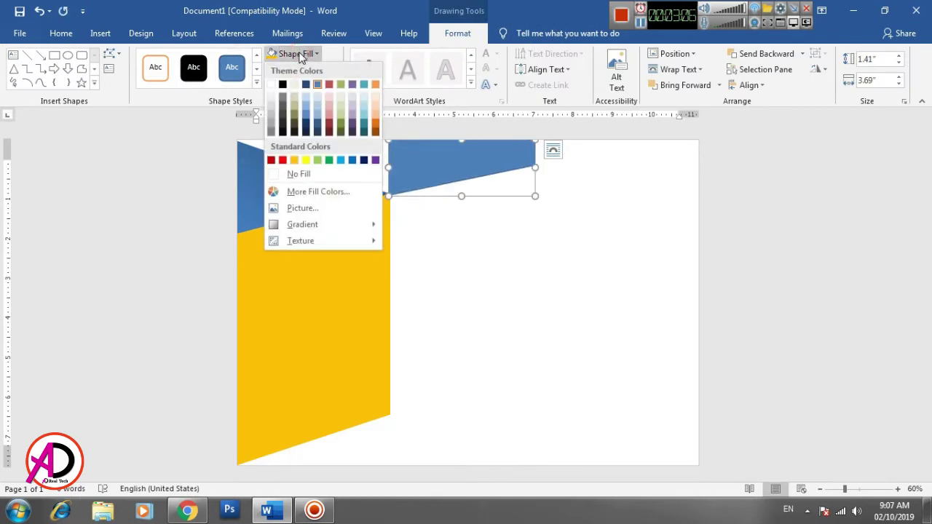
{"action": "left_click", "coordinate": [274, 107]}
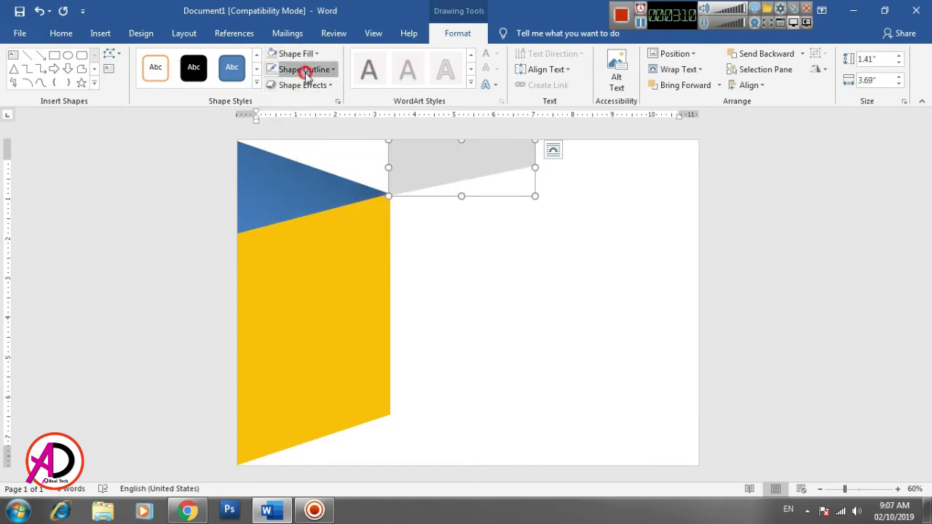
{"action": "left_click", "coordinate": [303, 70]}
Step: Apply the From Bottom Right Corner gradient variation to the grey tapered shape
{"action": "left_click", "coordinate": [300, 54]}
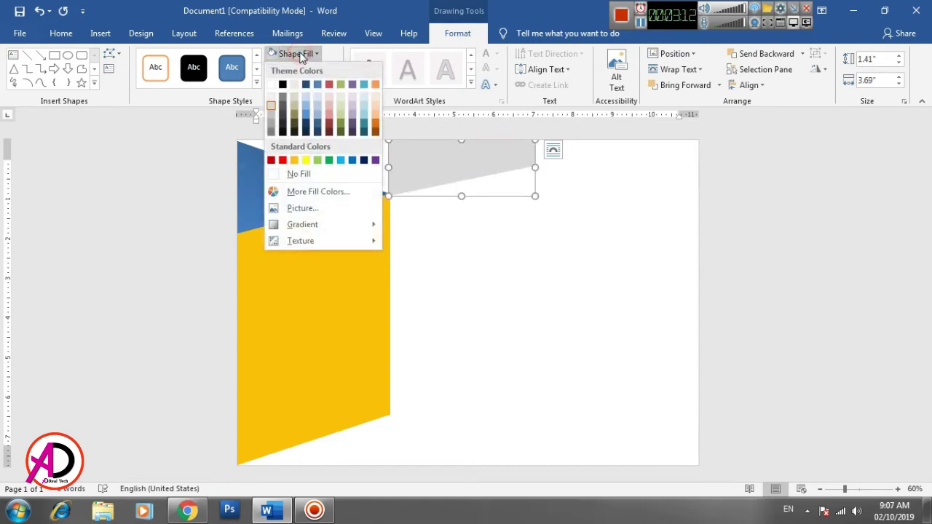
{"action": "left_click", "coordinate": [306, 224]}
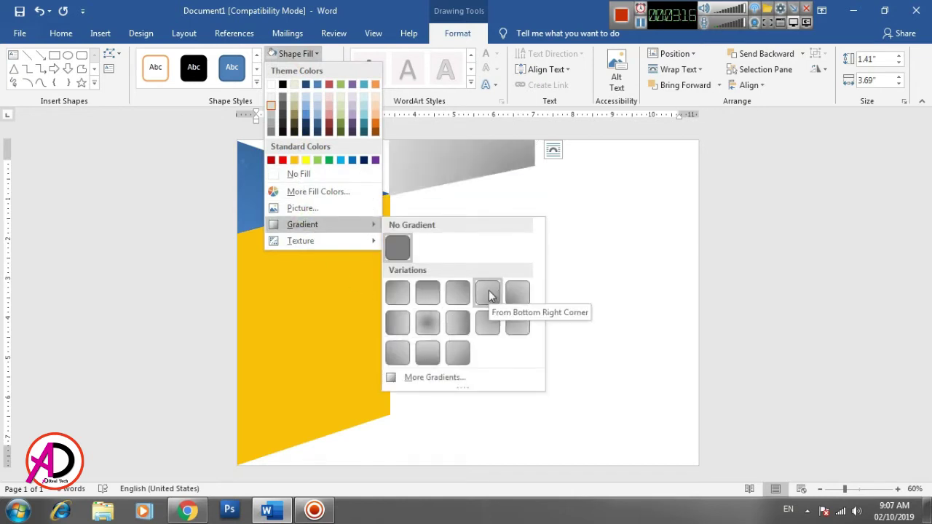
{"action": "left_click", "coordinate": [489, 295]}
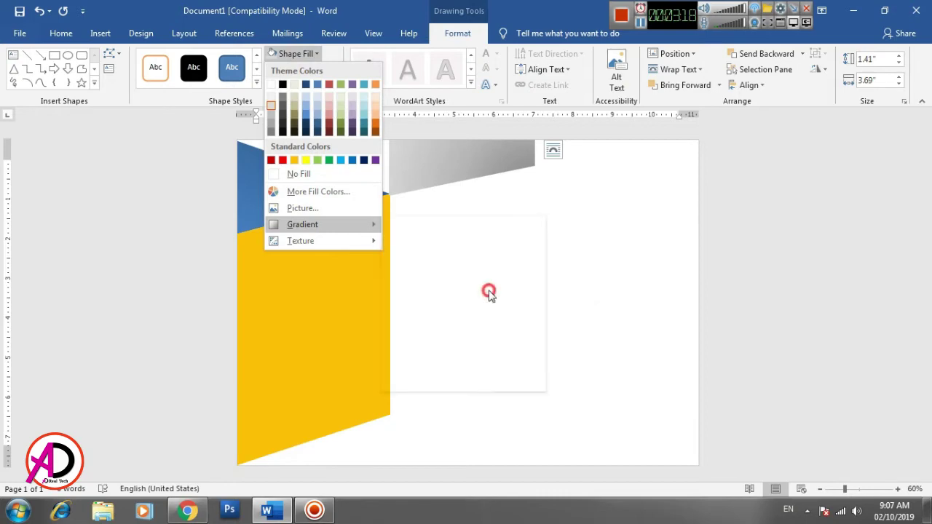
{"action": "left_click", "coordinate": [547, 303]}
Step: Nudge the grey shape slightly right and shorten it slightly so its lower-left corner meets the blue triangle's tip
{"action": "left_click", "coordinate": [459, 181]}
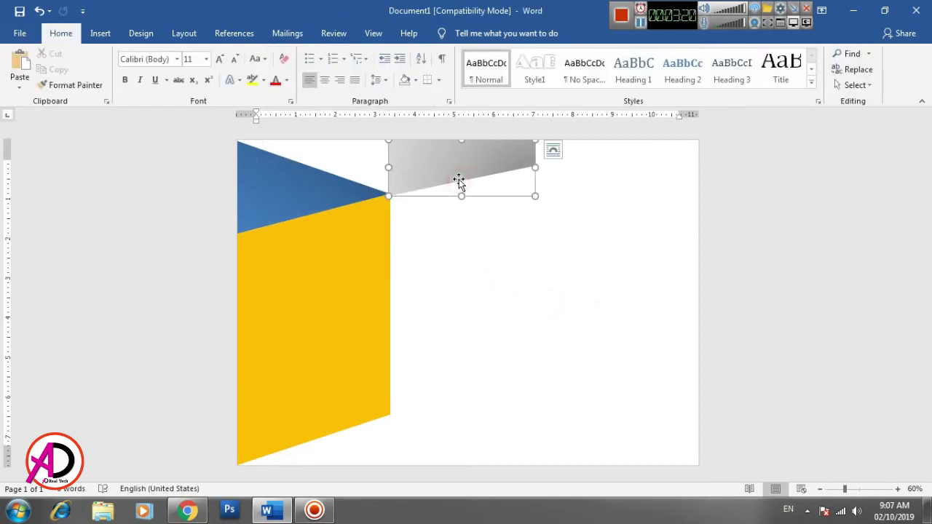
{"action": "left_click", "coordinate": [480, 255]}
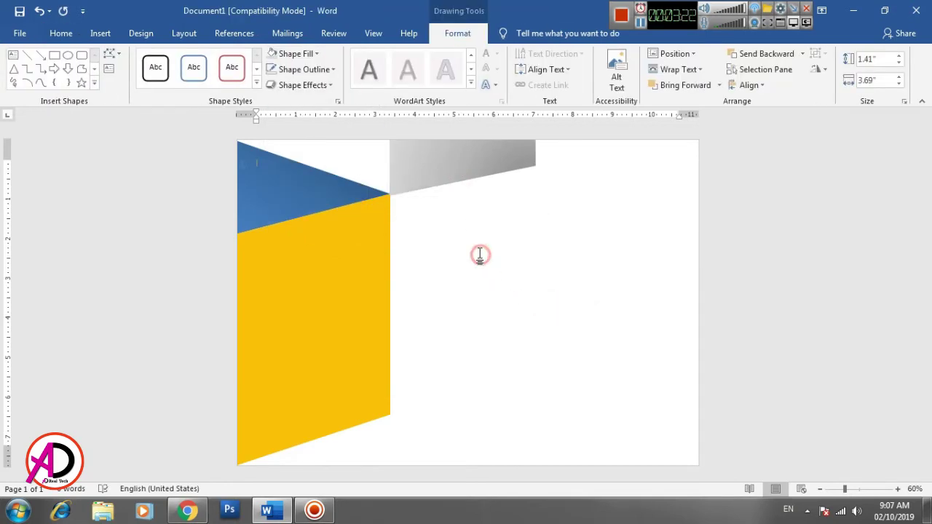
{"action": "left_click", "coordinate": [453, 172]}
{"action": "left_click", "coordinate": [470, 306]}
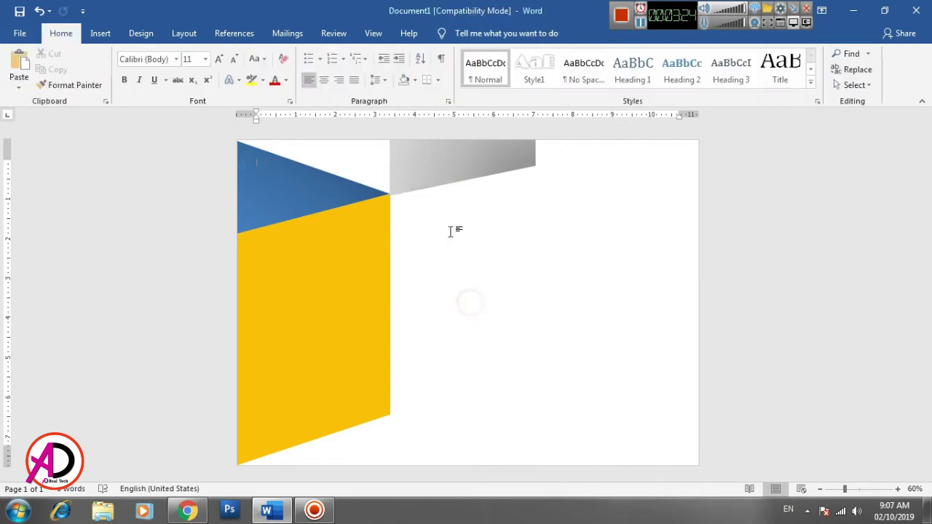
{"action": "left_click", "coordinate": [427, 179]}
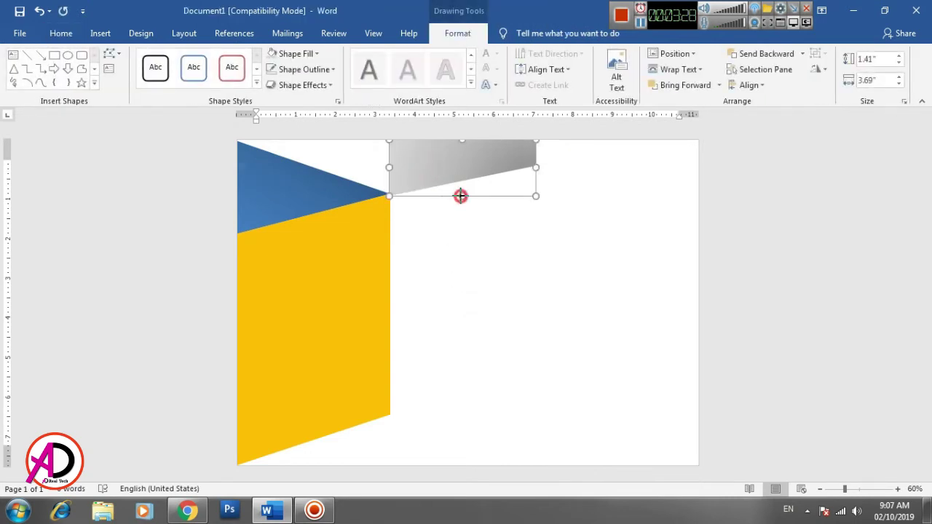
{"action": "left_click", "coordinate": [468, 228]}
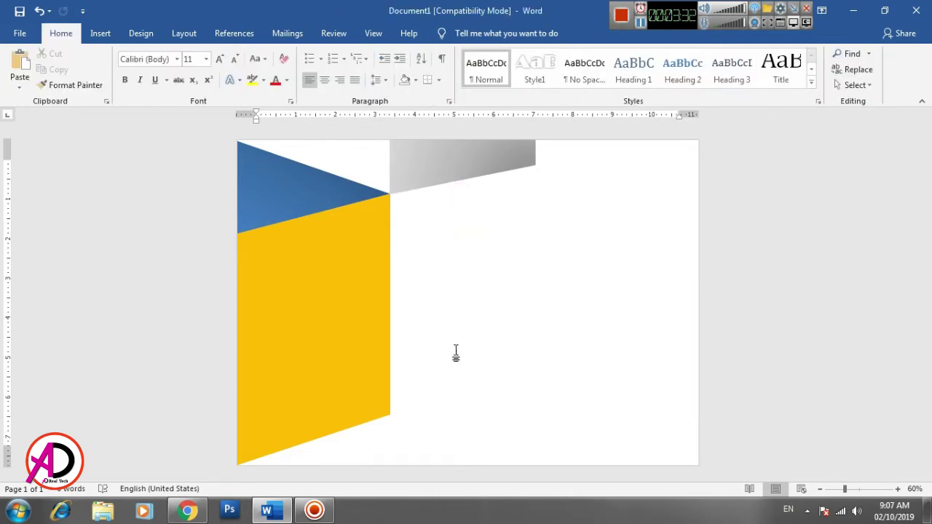
Step: Draw a closed four-sided freeform along the orange panel's right edge, tapering to a shorter vertical edge beneath the grey shape's right end
{"action": "left_click", "coordinate": [100, 33]}
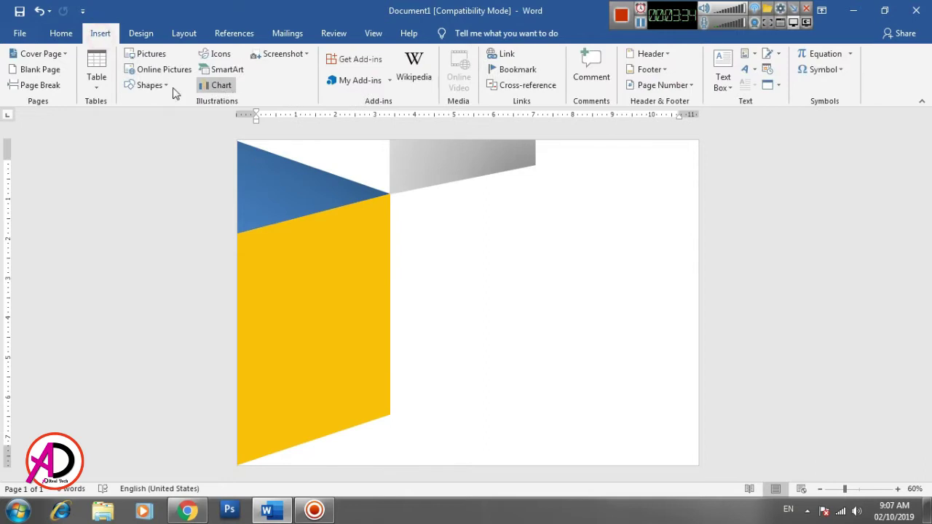
{"action": "left_click", "coordinate": [161, 86]}
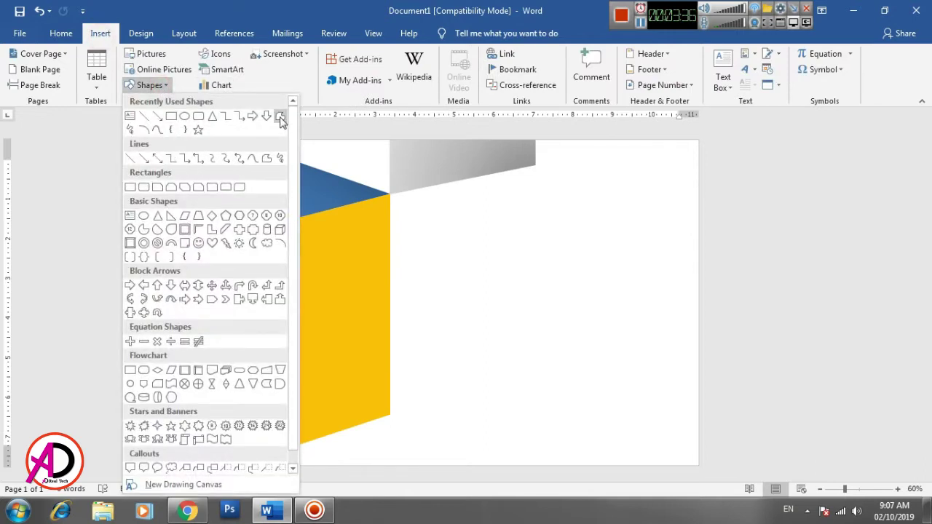
{"action": "left_click", "coordinate": [281, 118]}
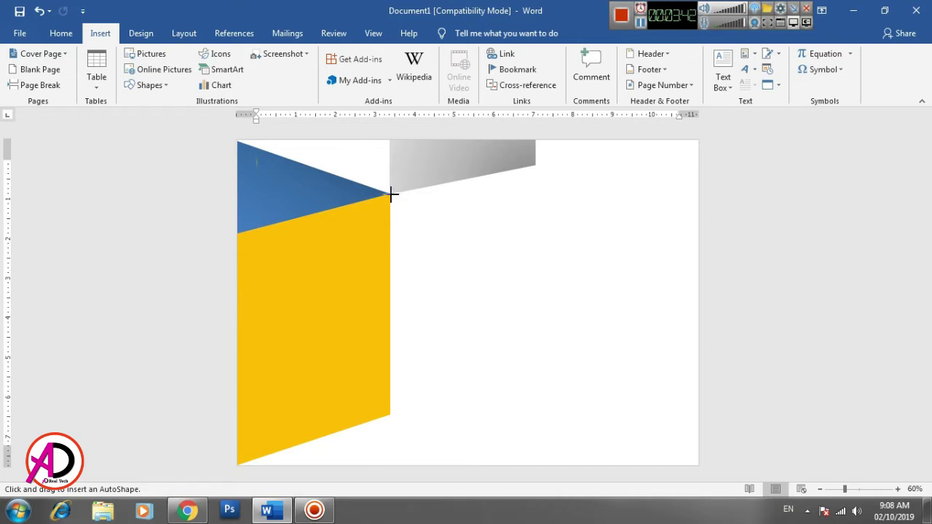
{"action": "left_click_drag", "start_coordinate": [391, 192], "coordinate": [530, 241]}
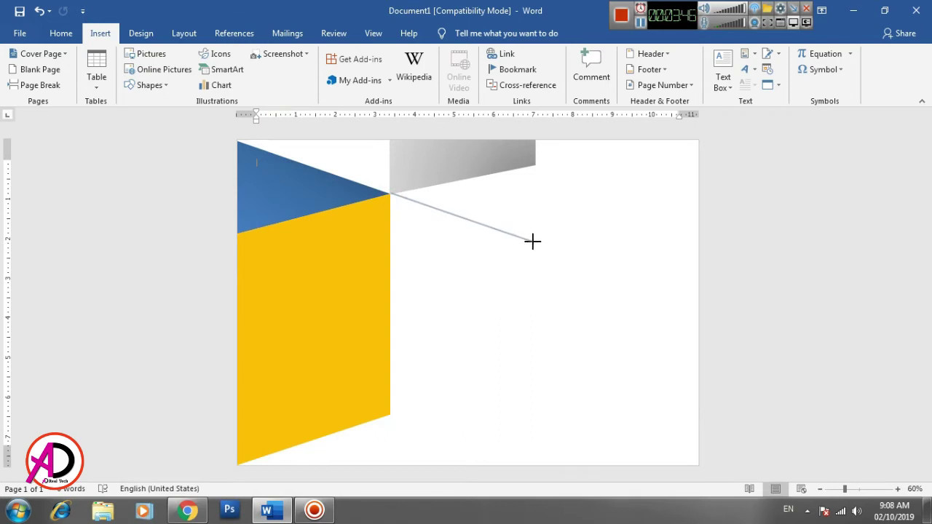
{"action": "mouse_move", "coordinate": [533, 242]}
{"action": "left_mouse_down"}
{"action": "mouse_move", "coordinate": [541, 243]}
{"action": "mouse_move", "coordinate": [534, 251]}
{"action": "left_mouse_up"}
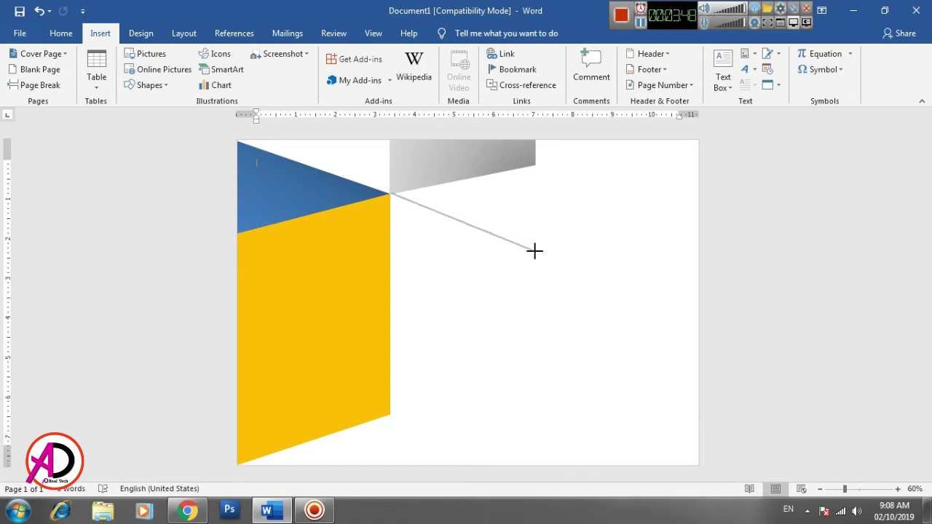
{"action": "left_click", "coordinate": [534, 251]}
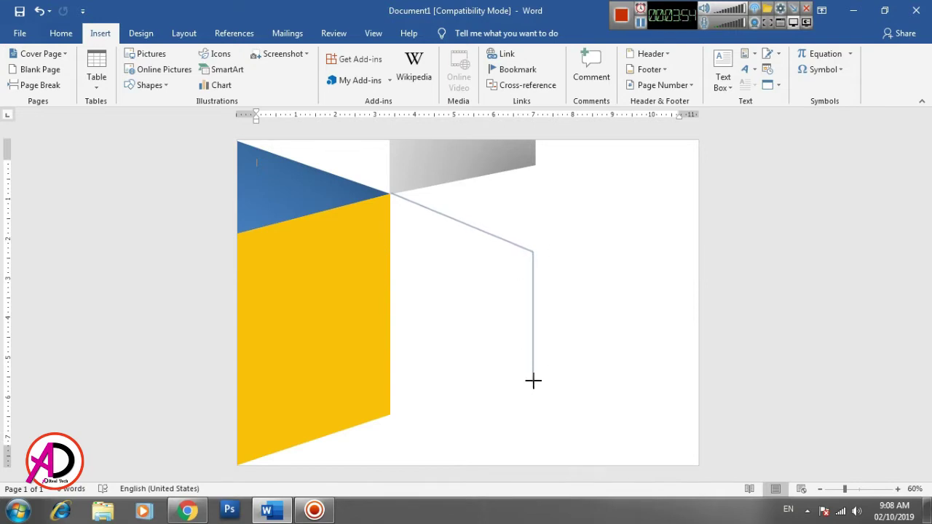
{"action": "left_click", "coordinate": [533, 381]}
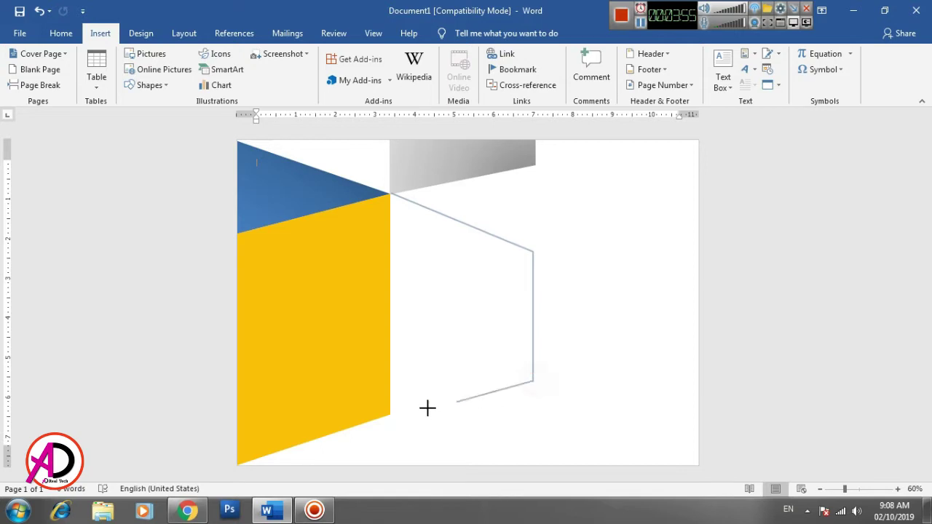
{"action": "left_click", "coordinate": [390, 415]}
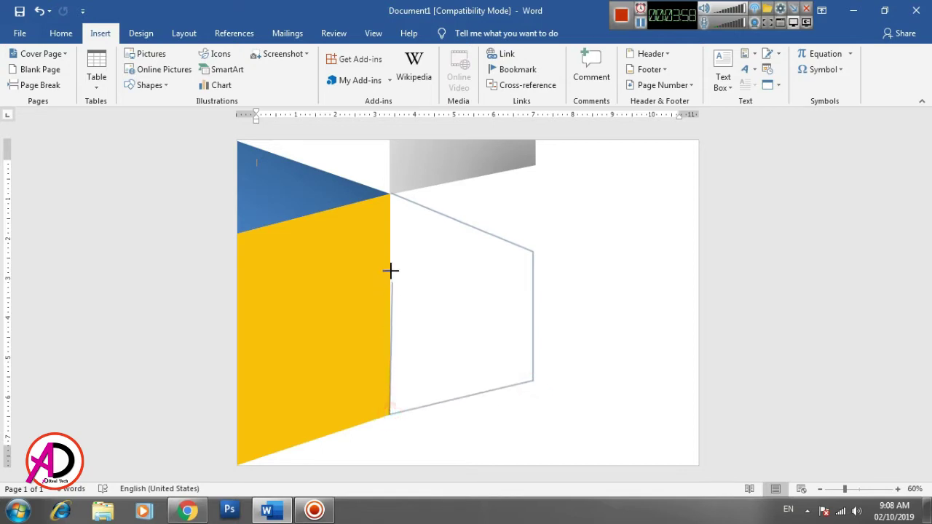
{"action": "left_click", "coordinate": [391, 194]}
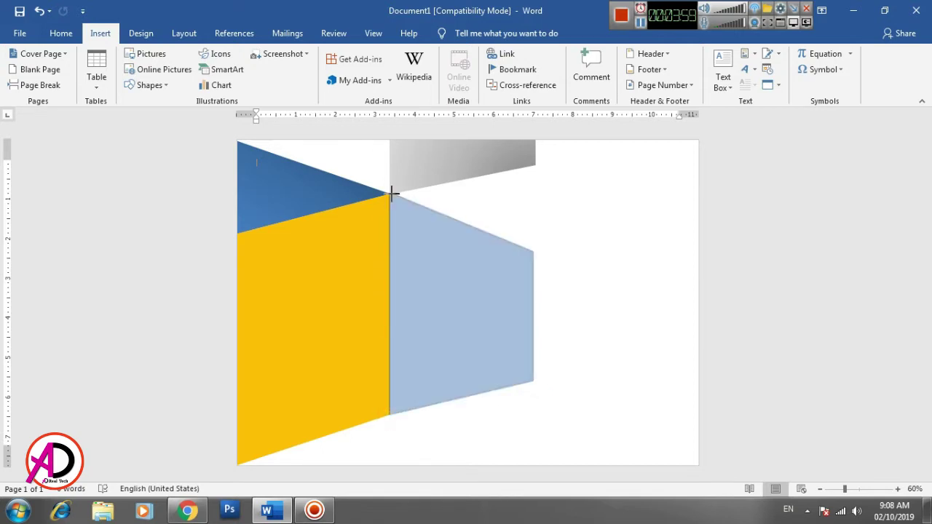
Step: Remove the outline of the blue four-sided freeform beside the orange panel
{"action": "left_click", "coordinate": [598, 360]}
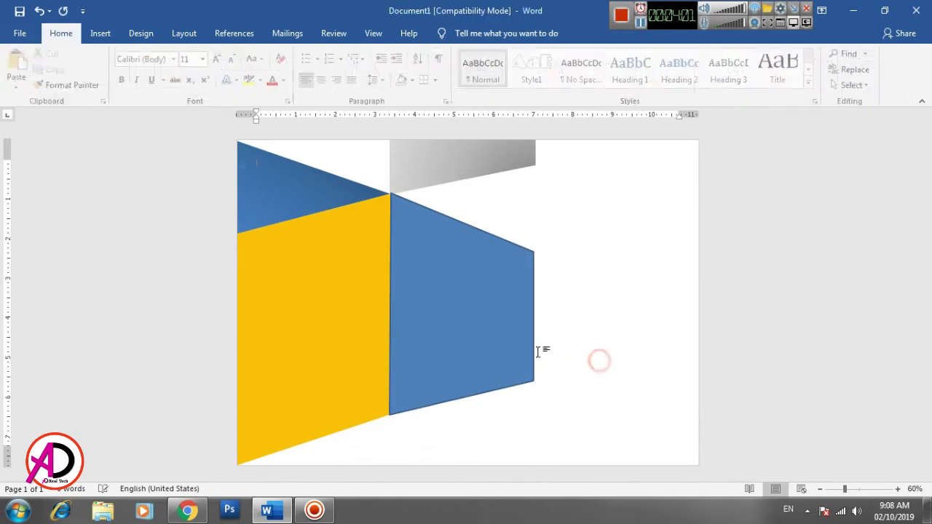
{"action": "left_click", "coordinate": [484, 333]}
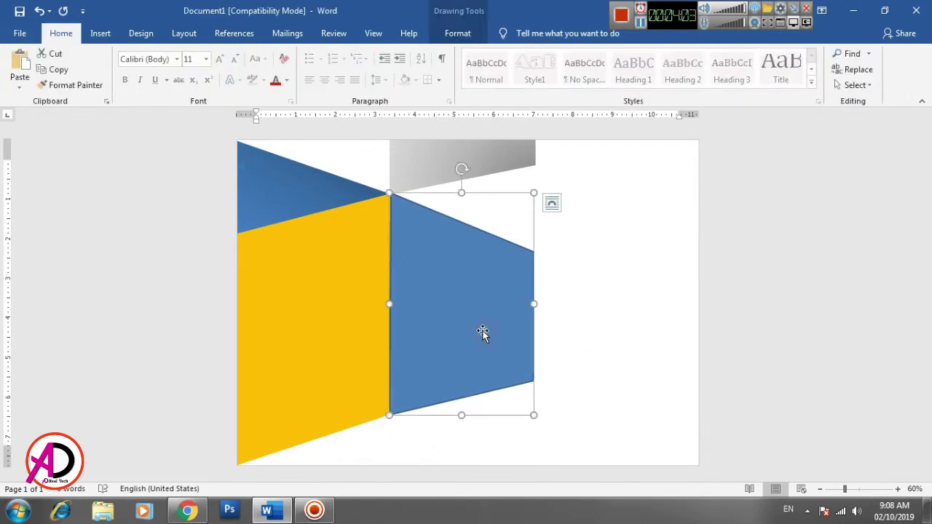
{"action": "left_click", "coordinate": [457, 33]}
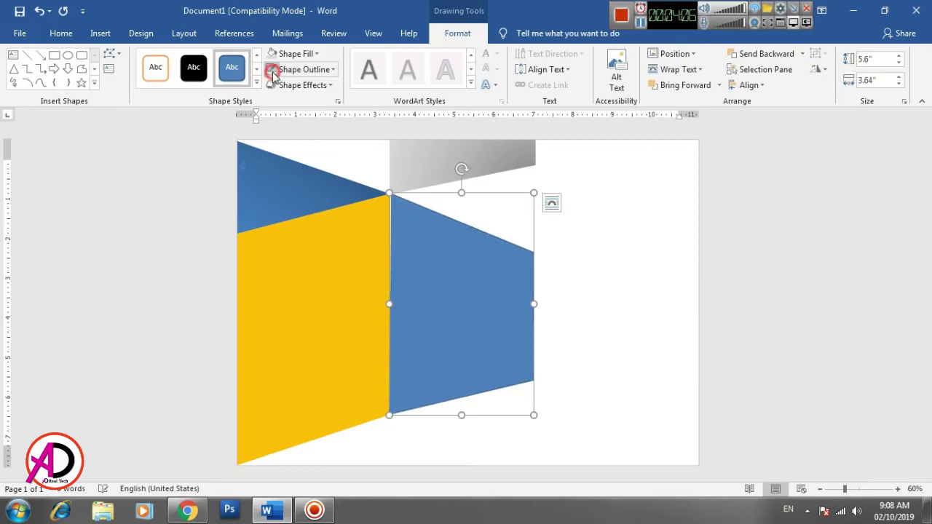
{"action": "left_click", "coordinate": [608, 336]}
Step: Edit the blue freeform's points so its upper-left vertex meets the corner shared by the blue triangle, orange panel and grey shape
{"action": "double_click", "coordinate": [516, 318]}
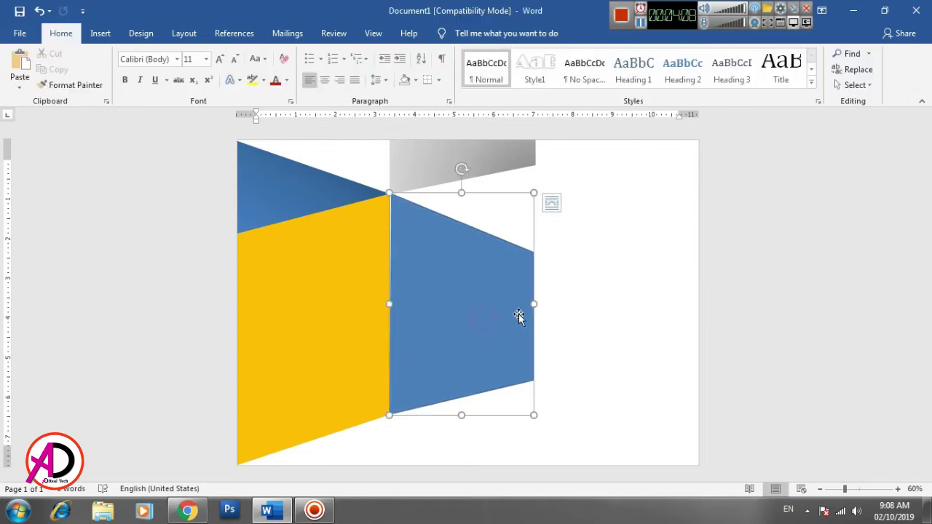
{"action": "left_click", "coordinate": [897, 490]}
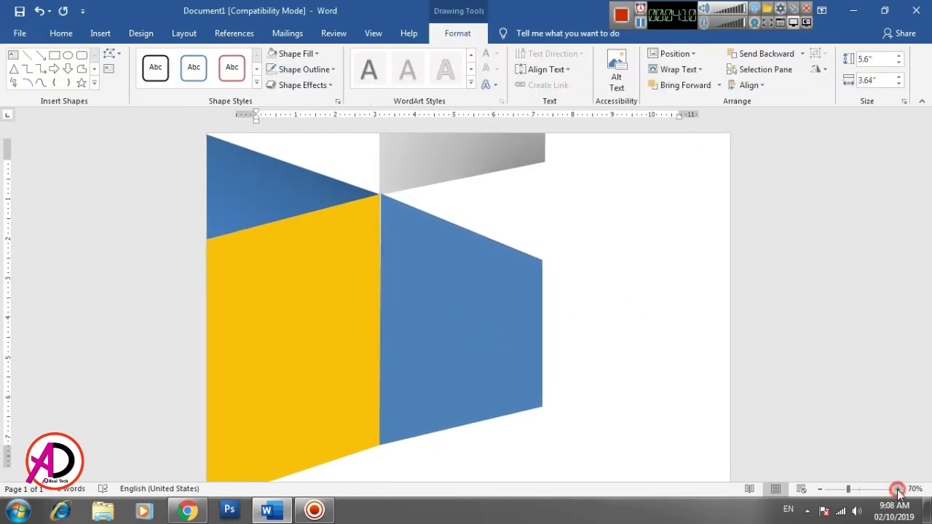
{"action": "left_click", "coordinate": [897, 489]}
{"action": "left_click", "coordinate": [897, 489]}
{"action": "left_click", "coordinate": [896, 490]}
{"action": "left_click", "coordinate": [896, 490]}
{"action": "left_click", "coordinate": [897, 490]}
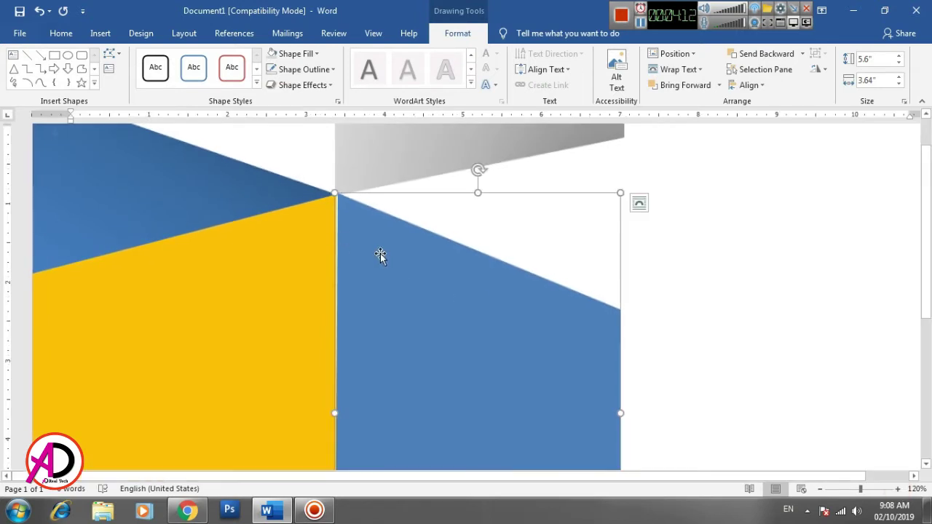
{"action": "left_click", "coordinate": [109, 54]}
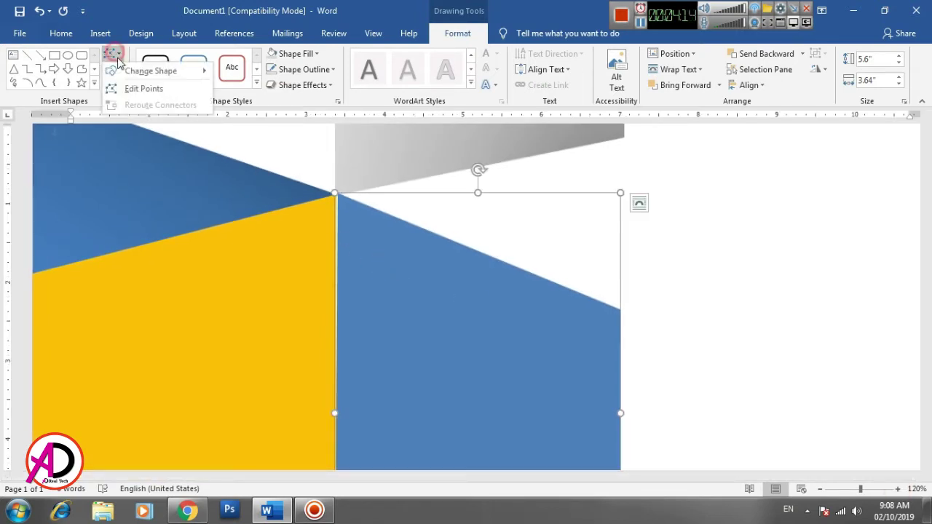
{"action": "left_click", "coordinate": [133, 88]}
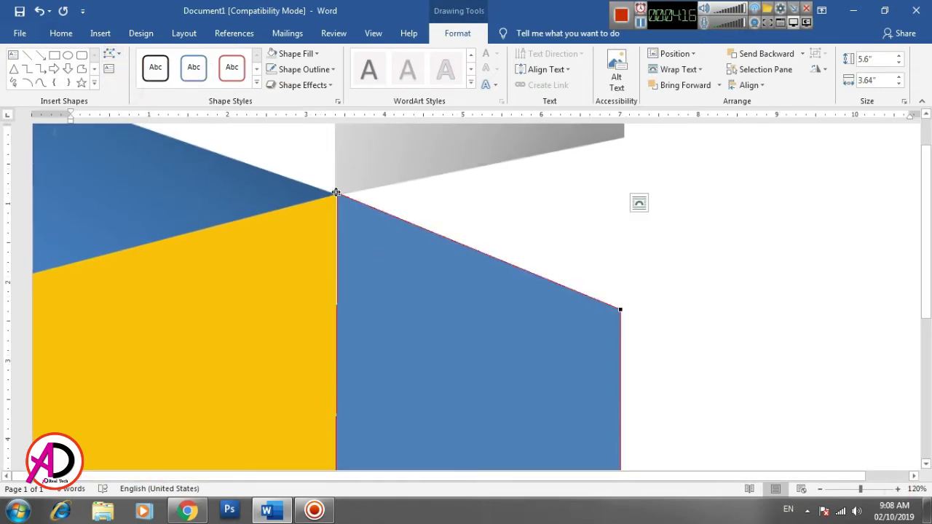
{"action": "left_click_drag", "start_coordinate": [335, 193], "coordinate": [333, 193]}
{"action": "left_click", "coordinate": [468, 214]}
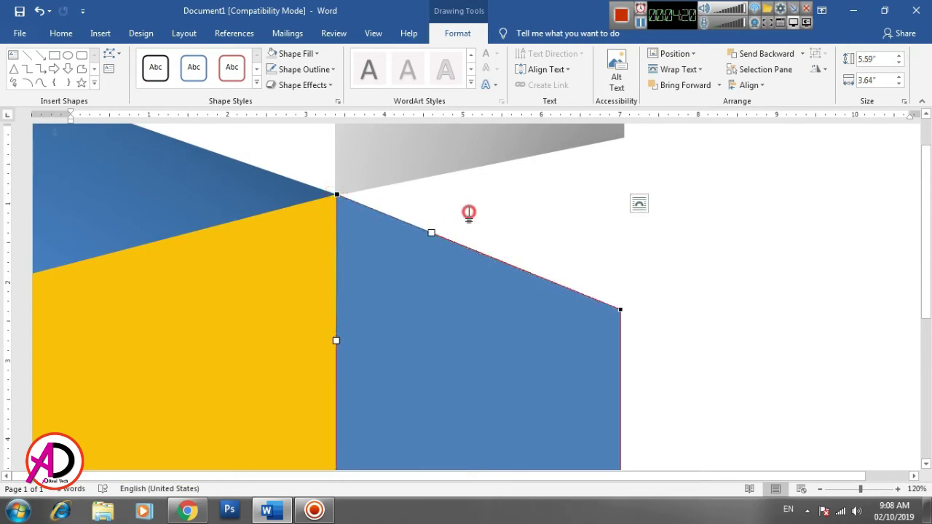
{"action": "scroll", "coordinate": [468, 298], "scroll_direction": "down", "scroll_amount": 5}
{"action": "scroll", "coordinate": [468, 299], "scroll_direction": "up", "scroll_amount": 5}
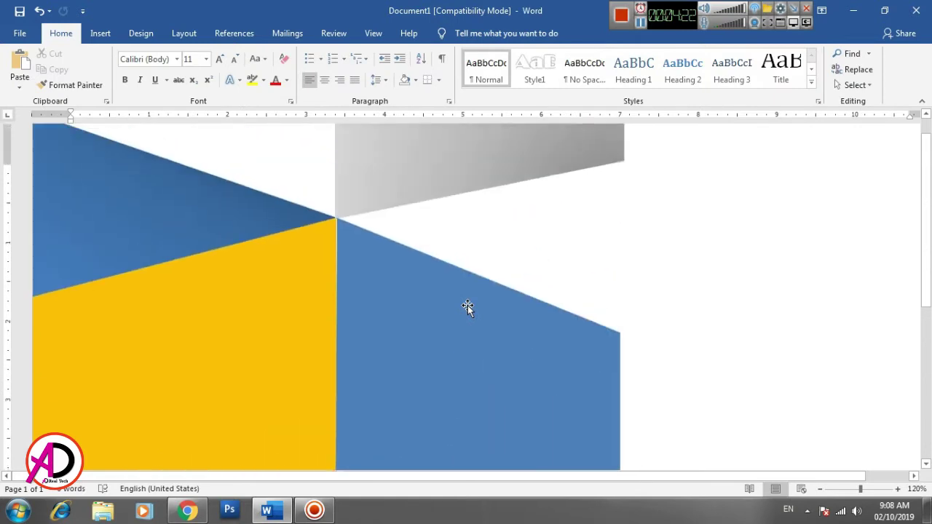
{"action": "scroll", "coordinate": [473, 306], "scroll_direction": "up", "scroll_amount": 1}
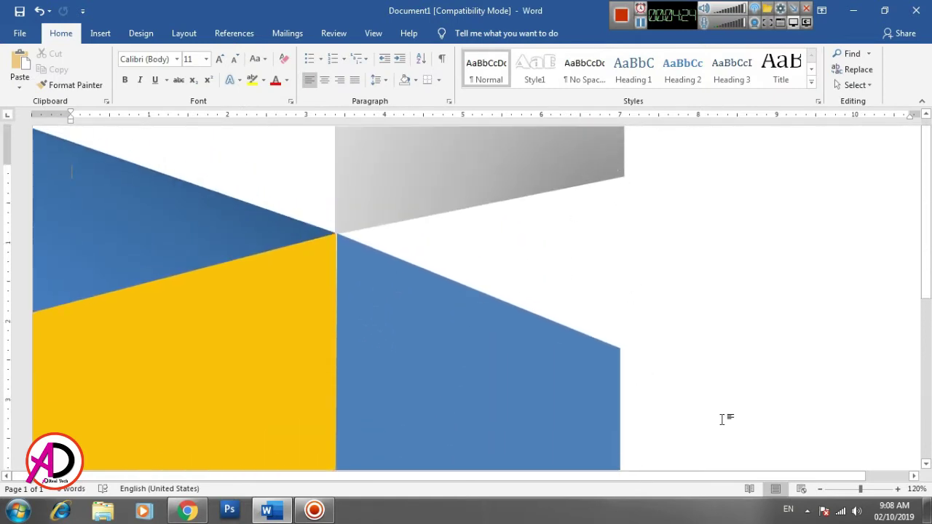
Step: Draw an isosceles triangle about 3.12" high and 1.62" wide in the blank area beside the blue freeform and rotate it 90° clockwise
{"action": "left_click", "coordinate": [820, 489]}
{"action": "left_click", "coordinate": [820, 489]}
{"action": "left_click", "coordinate": [820, 490]}
{"action": "left_click", "coordinate": [820, 489]}
{"action": "left_click", "coordinate": [820, 489]}
{"action": "left_click", "coordinate": [820, 490]}
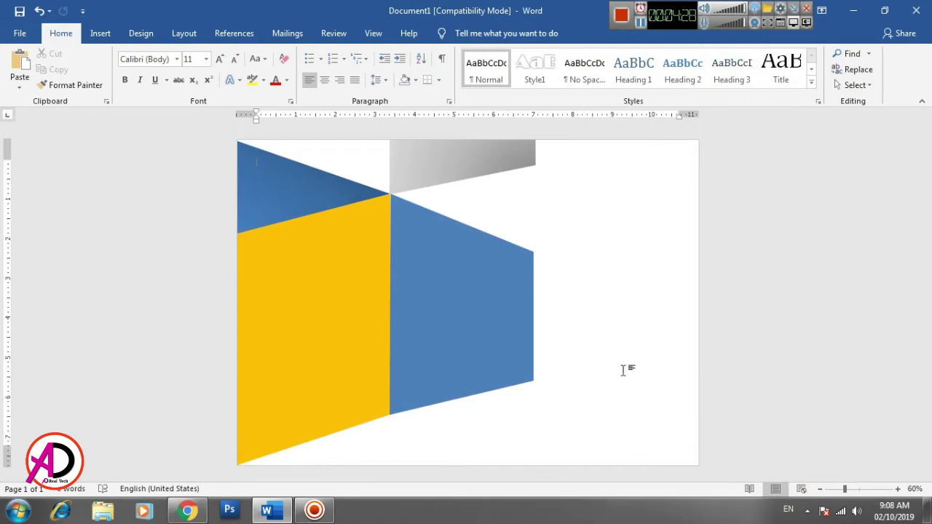
{"action": "left_click", "coordinate": [103, 35]}
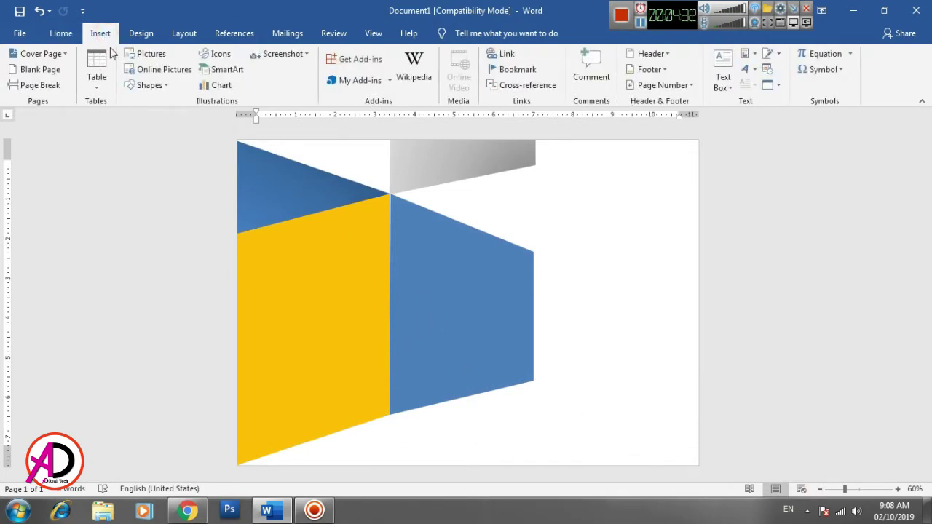
{"action": "left_click", "coordinate": [148, 85]}
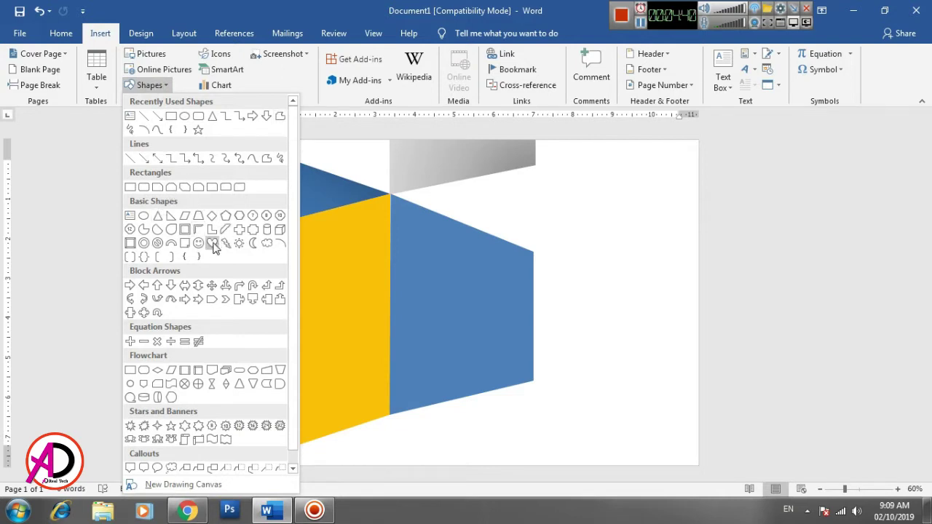
{"action": "left_click", "coordinate": [158, 216]}
{"action": "left_click_drag", "start_coordinate": [566, 192], "coordinate": [631, 315]}
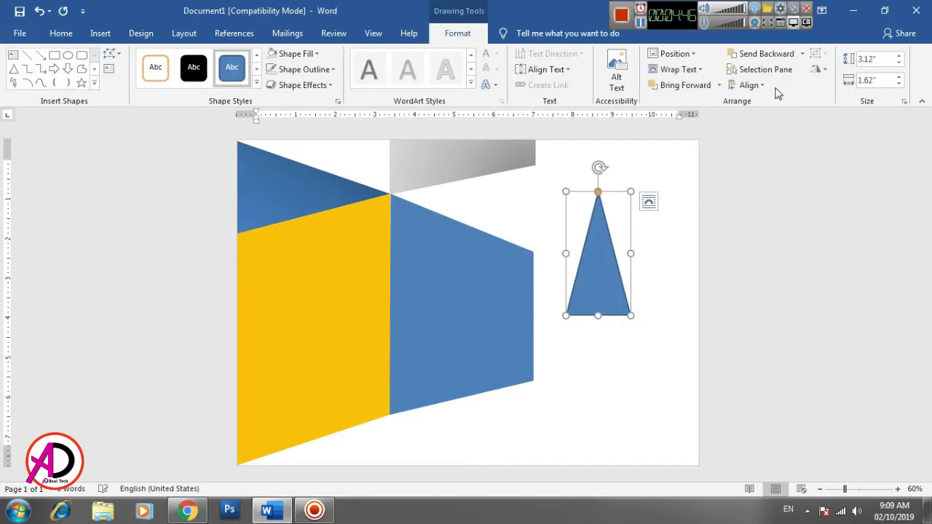
{"action": "left_click", "coordinate": [819, 69]}
{"action": "left_click", "coordinate": [836, 86]}
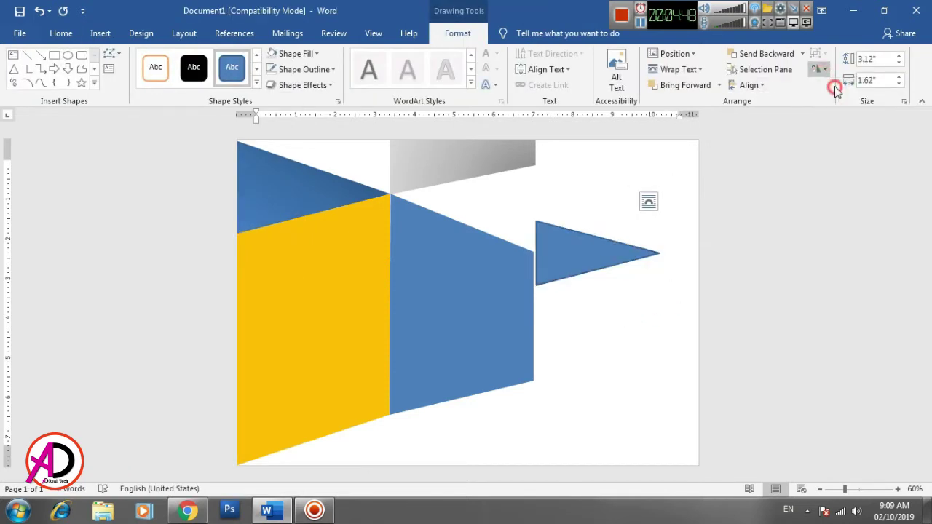
Step: Fit the rotated triangle along the page's upper edge from the grey shape's right end to the page corner, sized about 4.11" by 0.91"
{"action": "left_click_drag", "start_coordinate": [617, 262], "coordinate": [659, 158]}
{"action": "left_click_drag", "start_coordinate": [595, 223], "coordinate": [600, 198]}
{"action": "left_click_drag", "start_coordinate": [580, 167], "coordinate": [581, 149]}
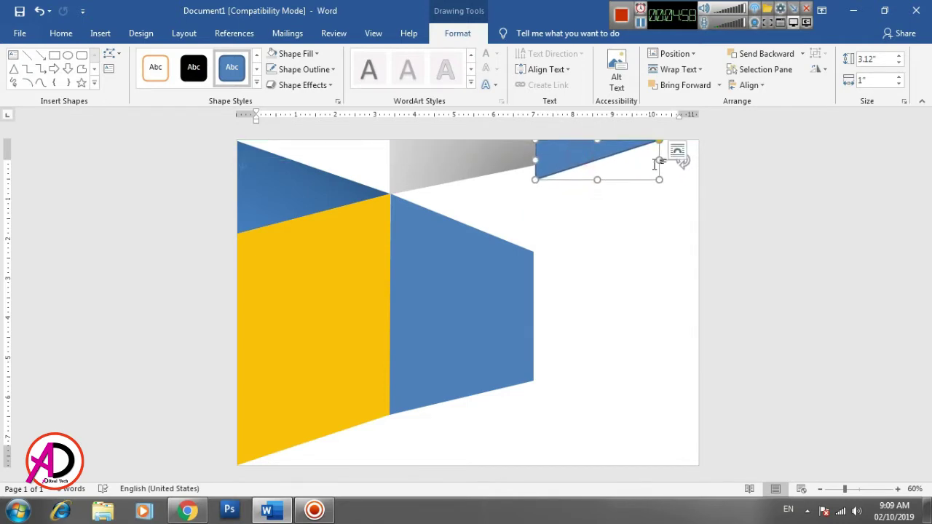
{"action": "left_click_drag", "start_coordinate": [658, 161], "coordinate": [699, 162]}
{"action": "left_click_drag", "start_coordinate": [539, 161], "coordinate": [536, 158]}
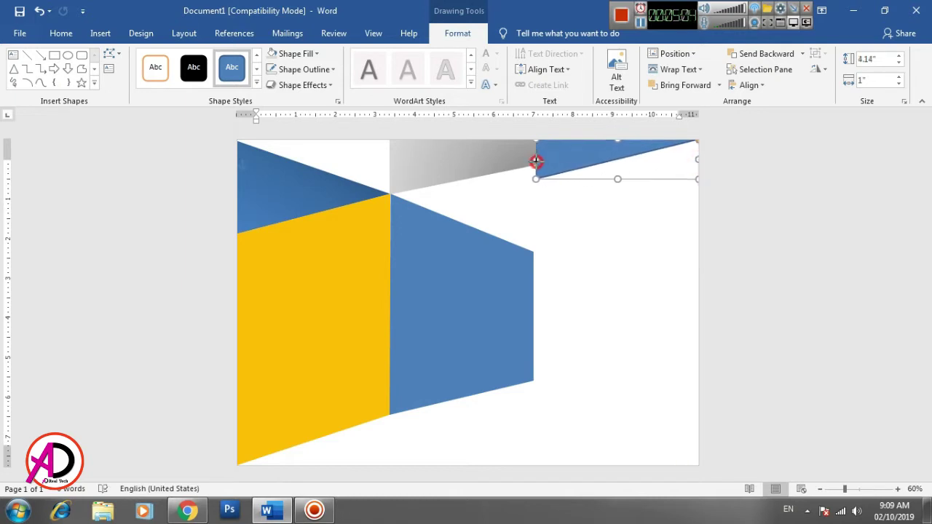
{"action": "left_click", "coordinate": [606, 229]}
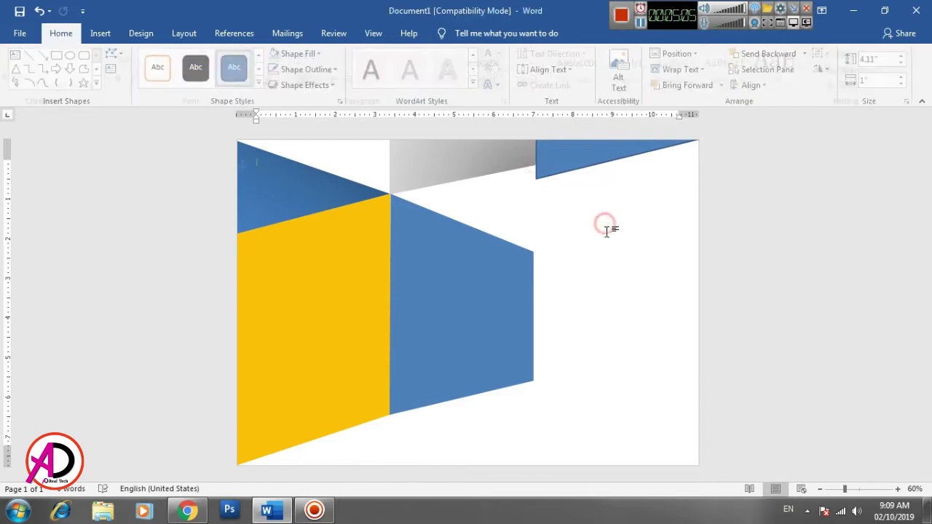
{"action": "left_click", "coordinate": [551, 166]}
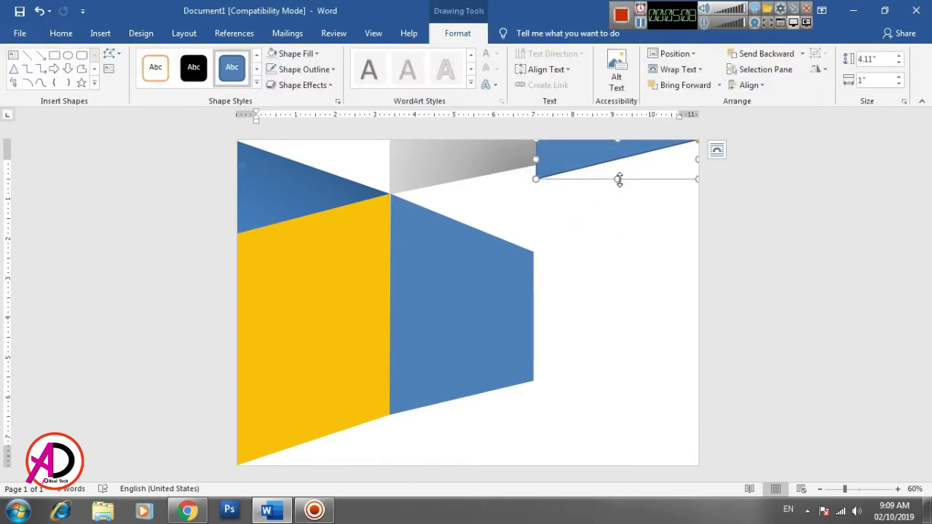
{"action": "left_click_drag", "start_coordinate": [619, 180], "coordinate": [618, 174]}
Step: Fill the upper-right triangle with the standard orange colour and remove its outline
{"action": "left_click", "coordinate": [298, 54]}
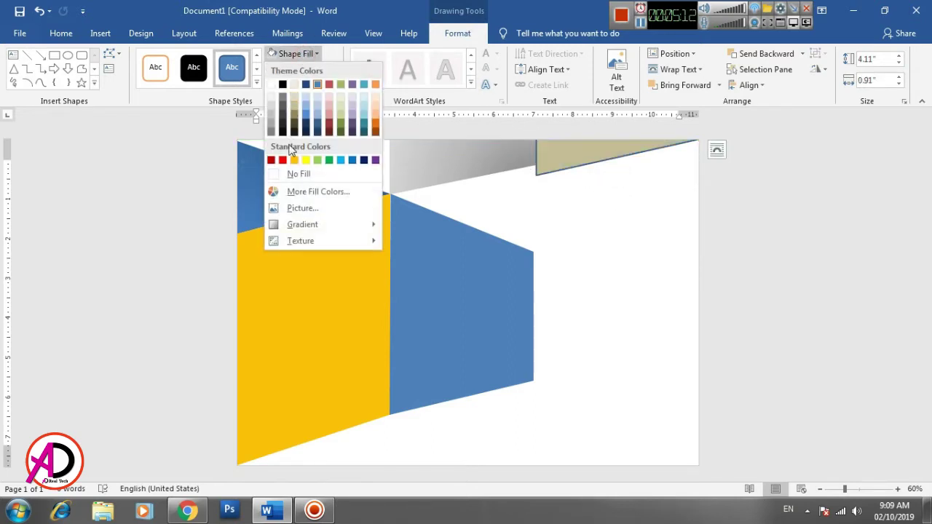
{"action": "left_click", "coordinate": [294, 160]}
{"action": "left_click", "coordinate": [298, 69]}
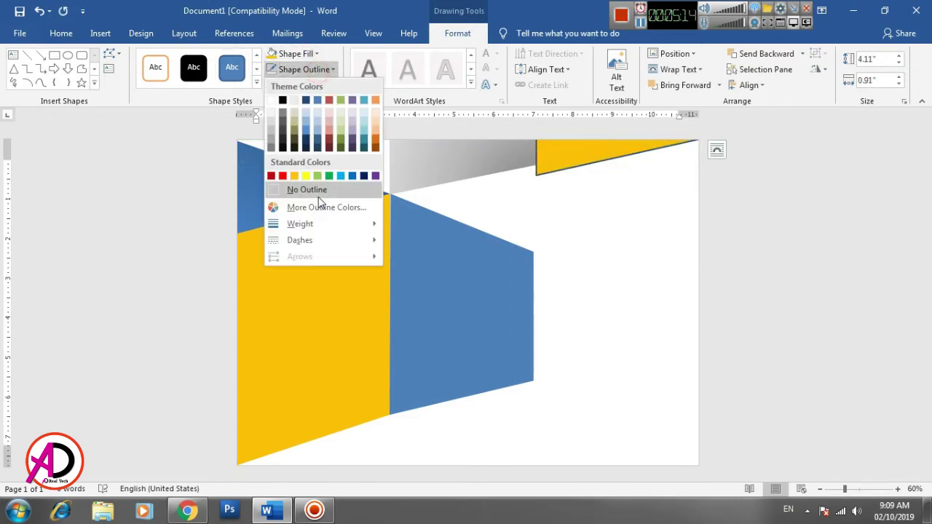
{"action": "left_click", "coordinate": [295, 190]}
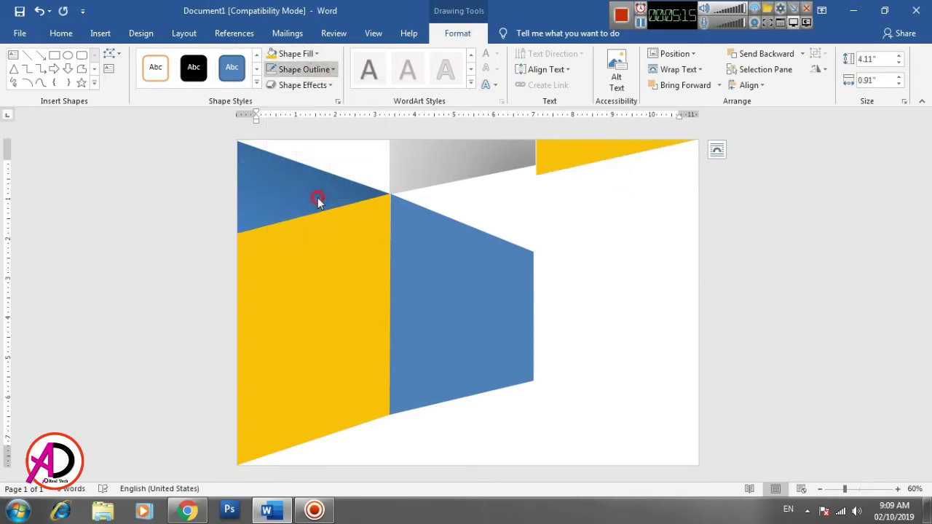
{"action": "left_click", "coordinate": [683, 244]}
Step: Apply the dark gradient variation shaded from the lower-left corner to the orange triangle
{"action": "left_click", "coordinate": [592, 154]}
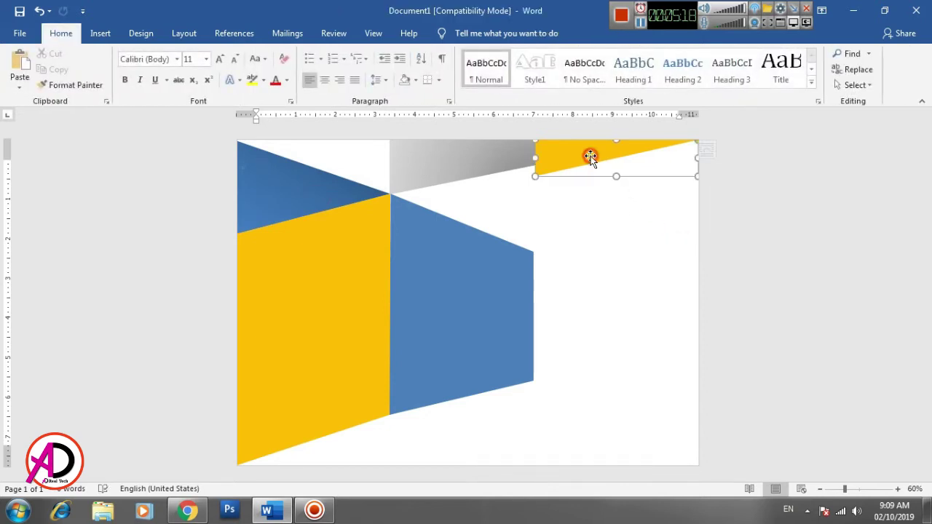
{"action": "left_click", "coordinate": [303, 57]}
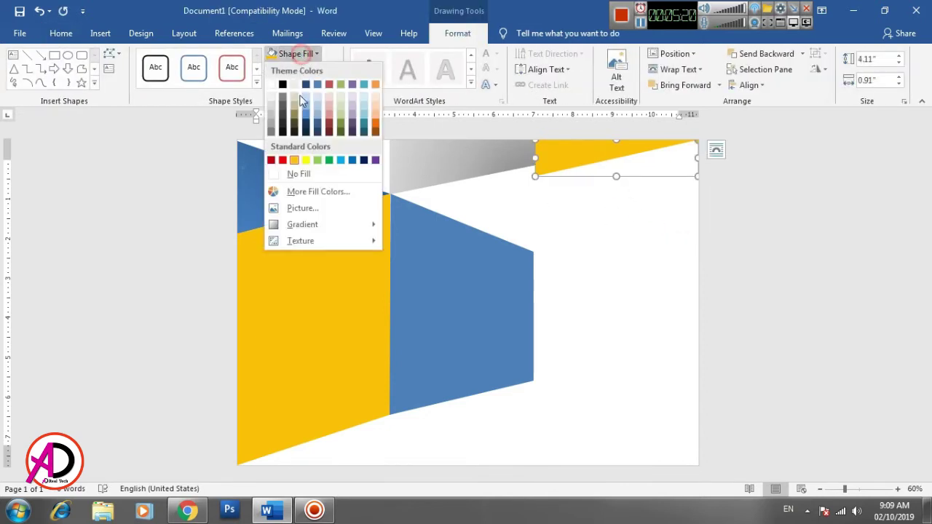
{"action": "left_click", "coordinate": [303, 225]}
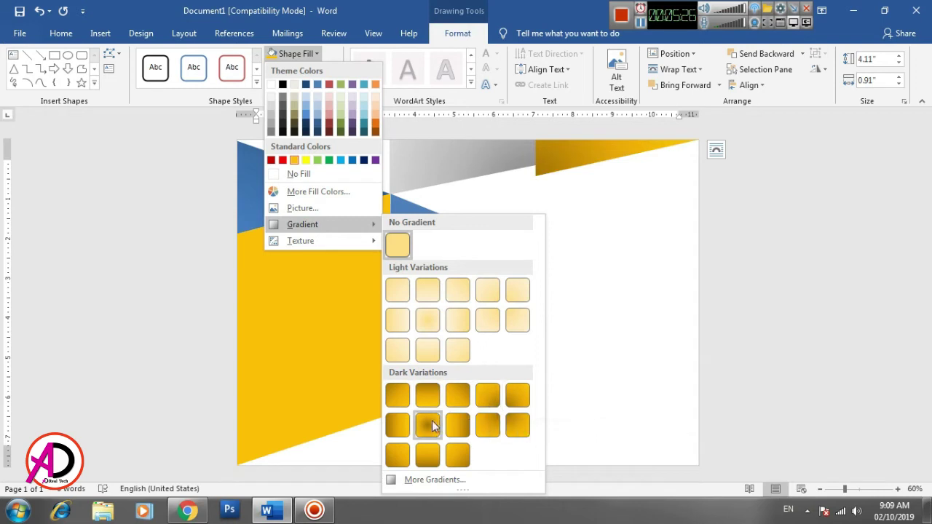
{"action": "left_click", "coordinate": [519, 400]}
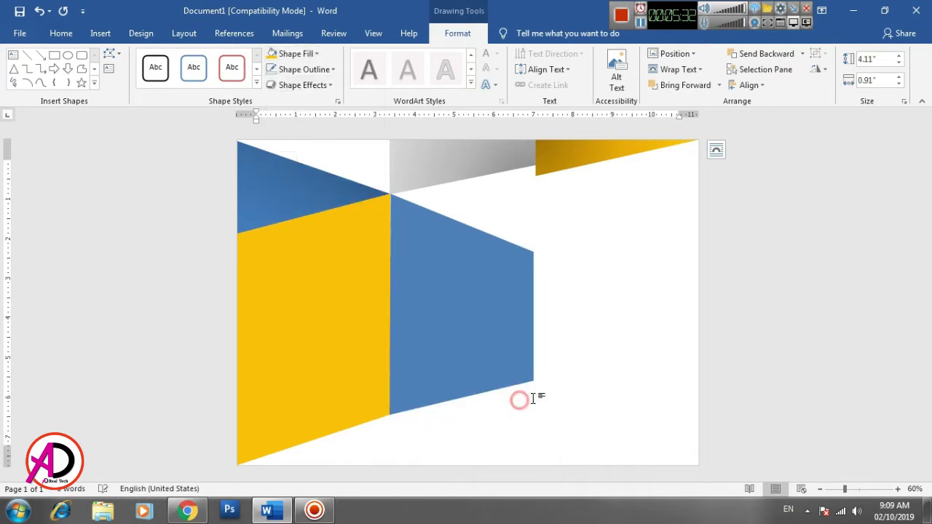
{"action": "left_click", "coordinate": [645, 319]}
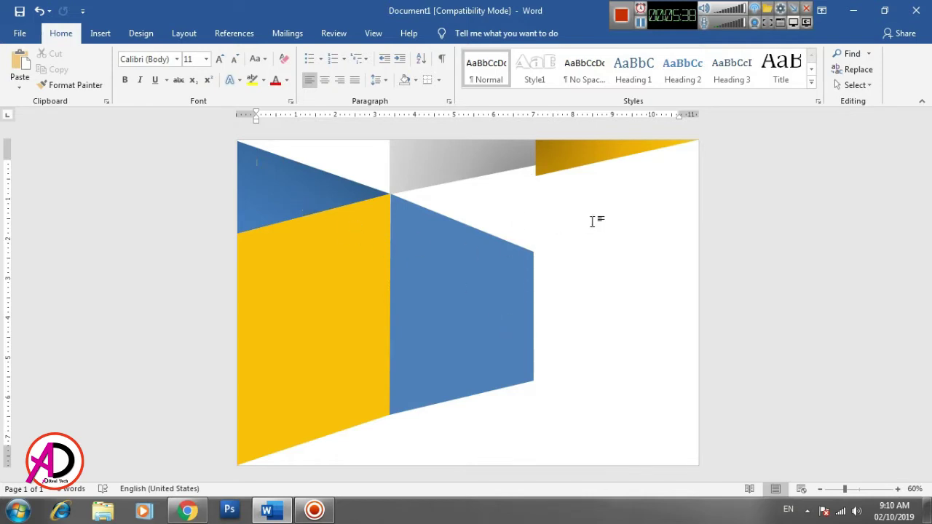
Step: Shorten the orange gradient triangle vertically so its lower-left corner meets the grey shape's lower-right corner
{"action": "left_click", "coordinate": [562, 158]}
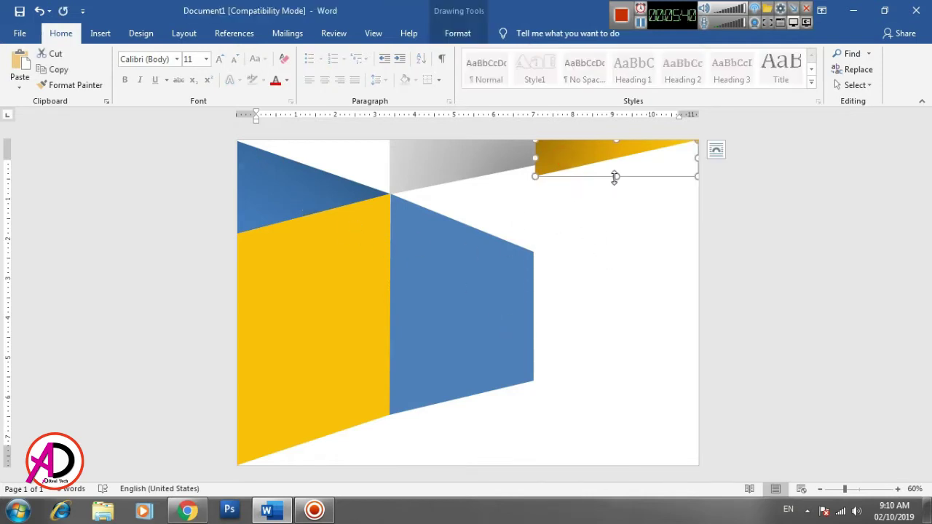
{"action": "left_click_drag", "start_coordinate": [615, 175], "coordinate": [615, 170]}
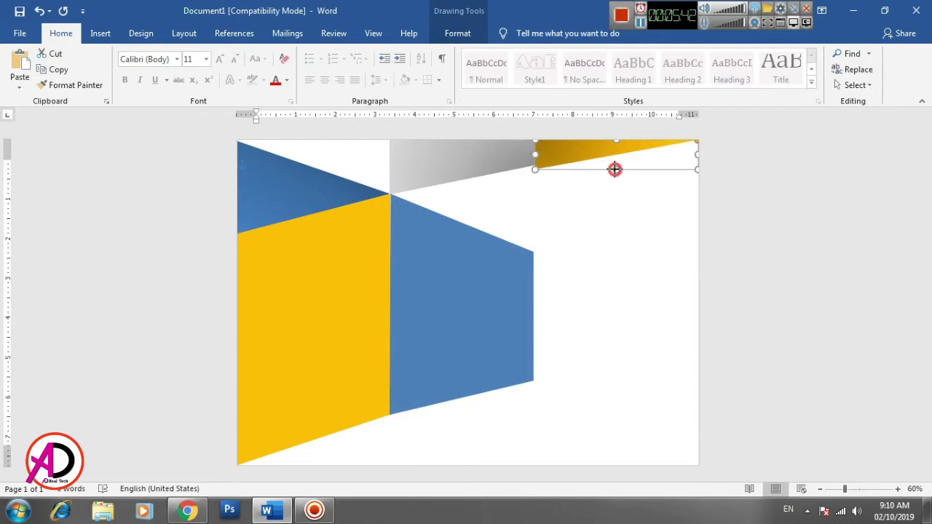
{"action": "left_click", "coordinate": [615, 216]}
{"action": "left_click", "coordinate": [593, 151]}
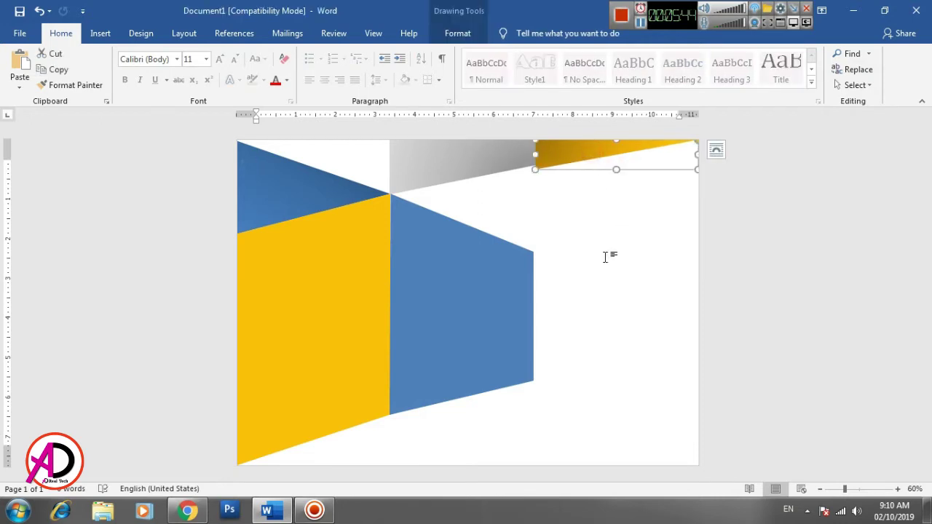
{"action": "left_click", "coordinate": [605, 258]}
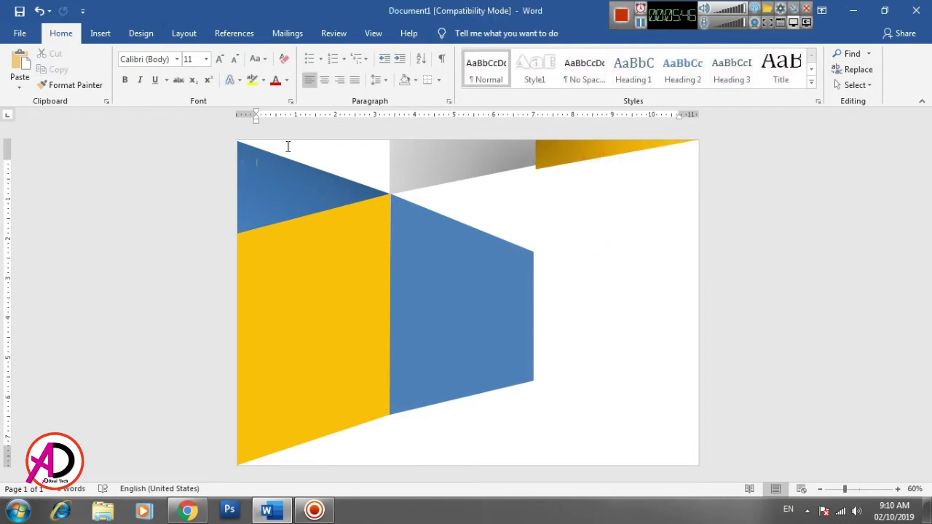
Step: Draw a rectangle about 4.1" wide and 2.17" high from the orange triangle's lower-left corner to the page's right edge
{"action": "left_click", "coordinate": [101, 34]}
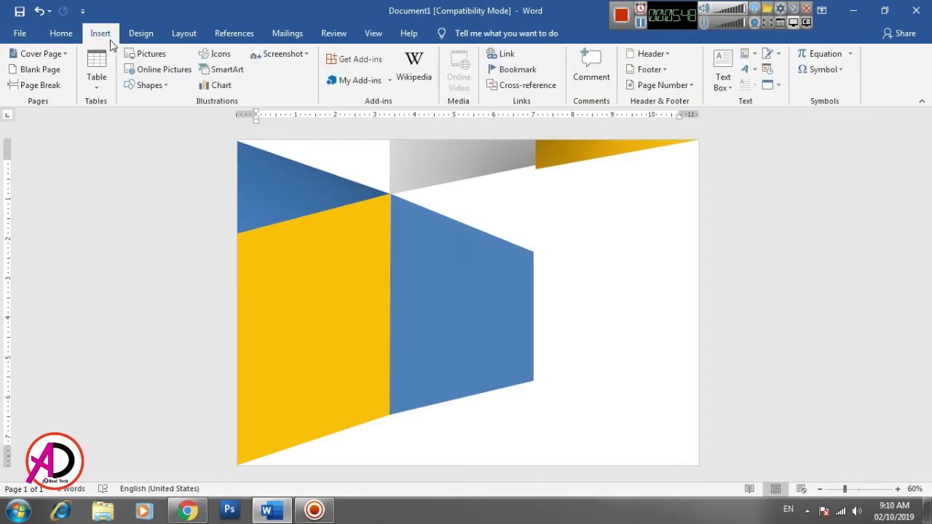
{"action": "left_click", "coordinate": [148, 86]}
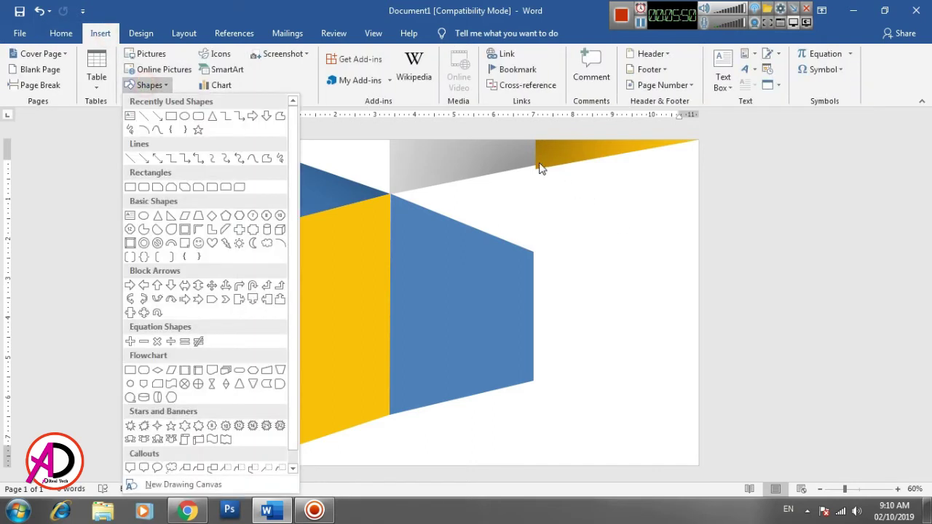
{"action": "left_click", "coordinate": [185, 129]}
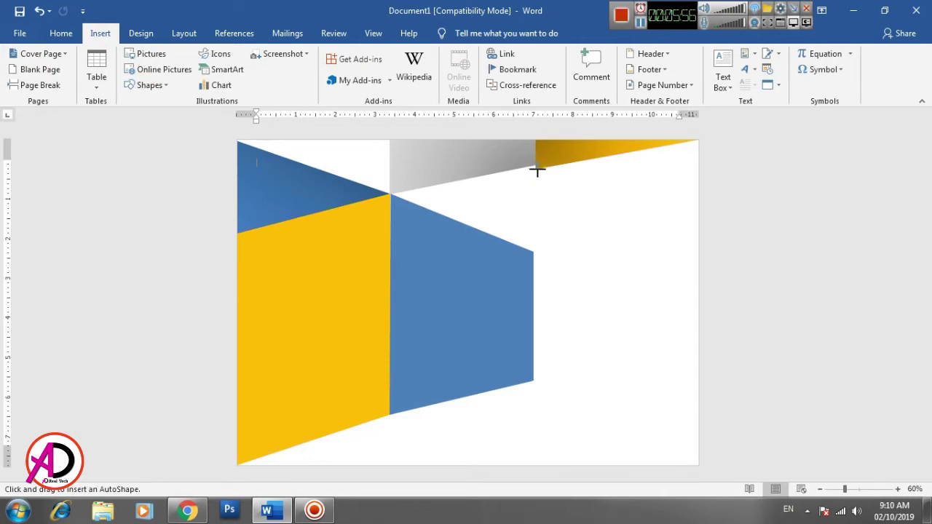
{"action": "left_click_drag", "start_coordinate": [536, 169], "coordinate": [698, 255]}
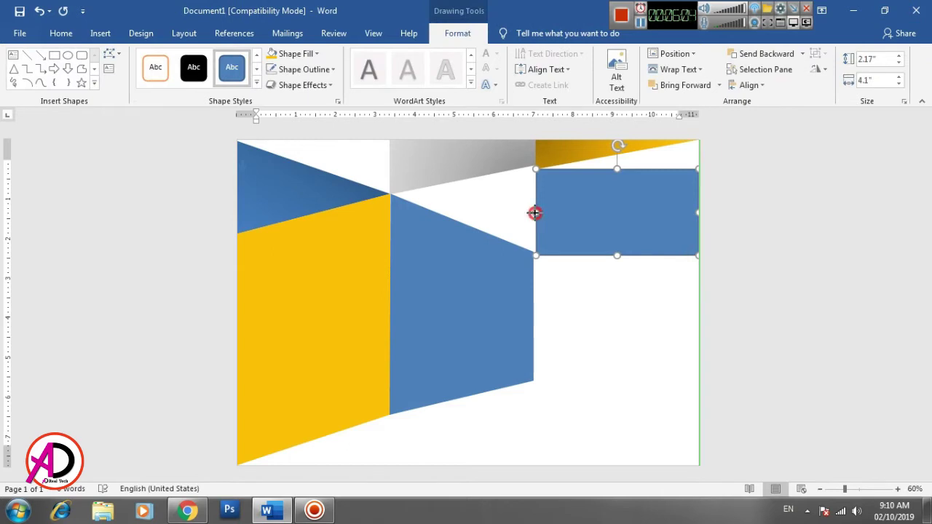
{"action": "left_click_drag", "start_coordinate": [536, 214], "coordinate": [533, 213]}
{"action": "left_click", "coordinate": [573, 304]}
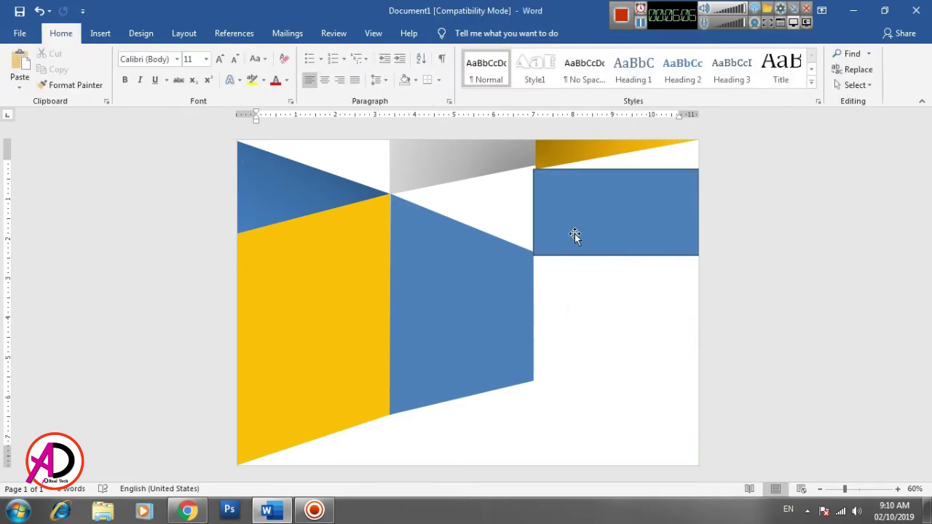
Step: Align the new rectangle's left edge with the orange triangle, making it about 4.12" wide, and remove its outline
{"action": "left_click", "coordinate": [574, 236]}
{"action": "left_click_drag", "start_coordinate": [533, 213], "coordinate": [535, 211]}
{"action": "left_click", "coordinate": [590, 309]}
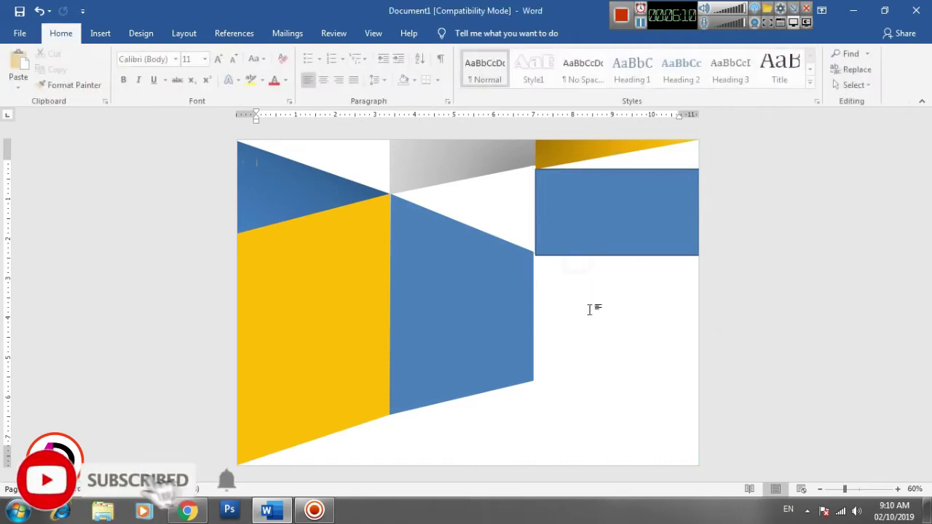
{"action": "left_click", "coordinate": [594, 231]}
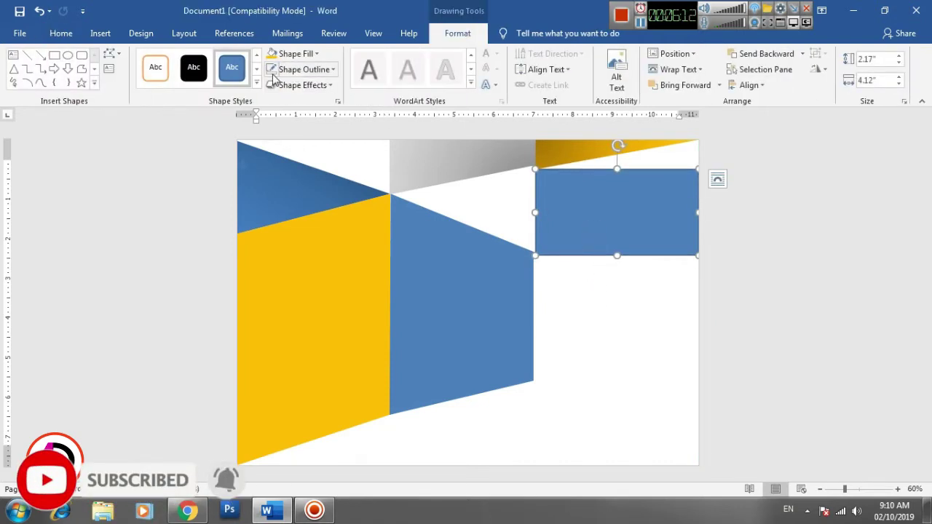
{"action": "left_click", "coordinate": [602, 311]}
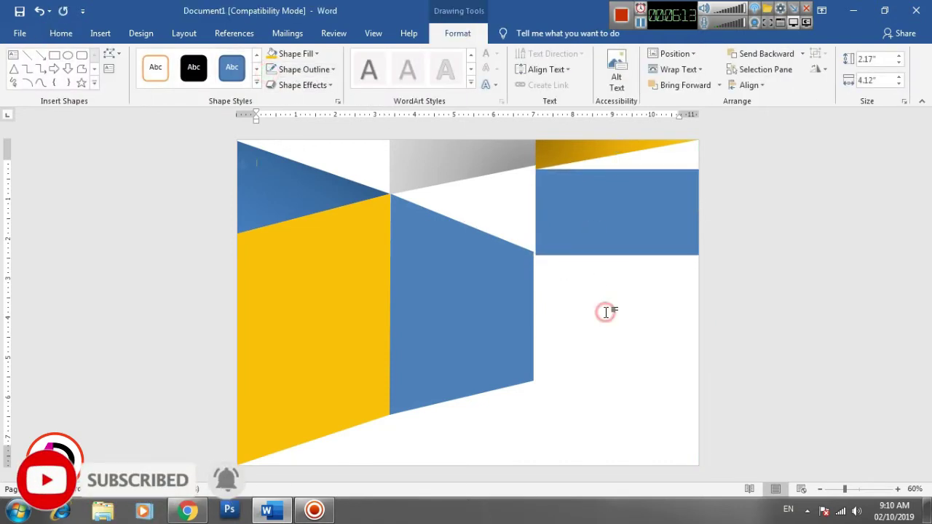
Step: Widen the middle blue panel to about 3.69" so its right edge meets the rectangle's left edge
{"action": "left_click", "coordinate": [516, 296]}
{"action": "left_click_drag", "start_coordinate": [534, 304], "coordinate": [534, 305]}
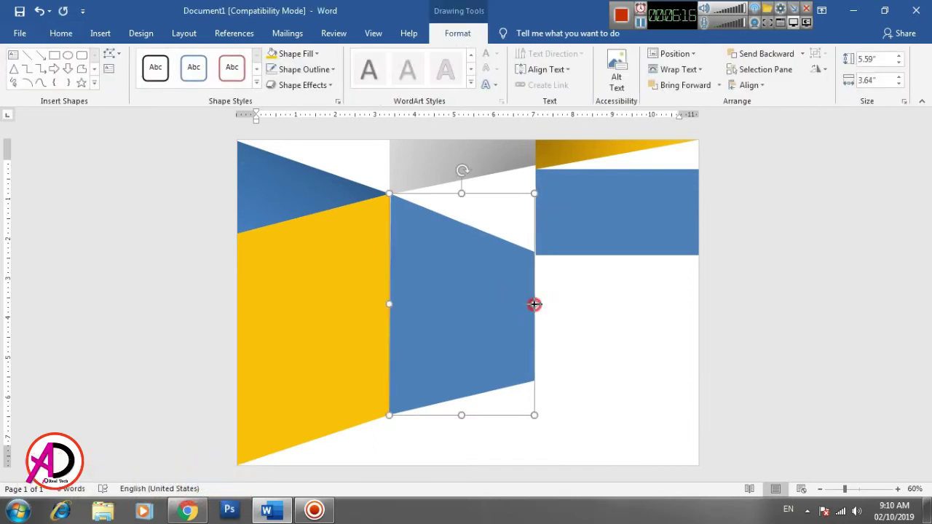
{"action": "left_click", "coordinate": [587, 322]}
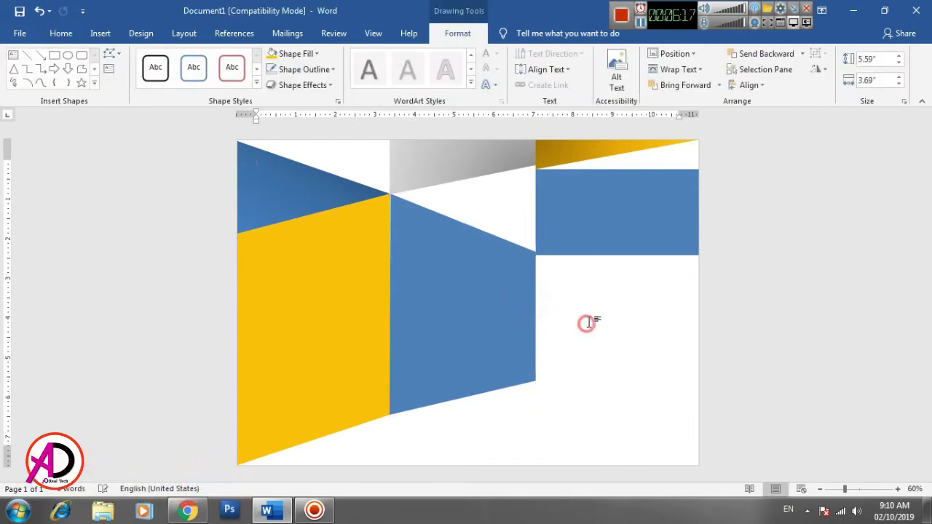
Step: Edit the right-hand rectangle's points, moving its upper-right point up to the page's upper-right corner
{"action": "left_click", "coordinate": [589, 241]}
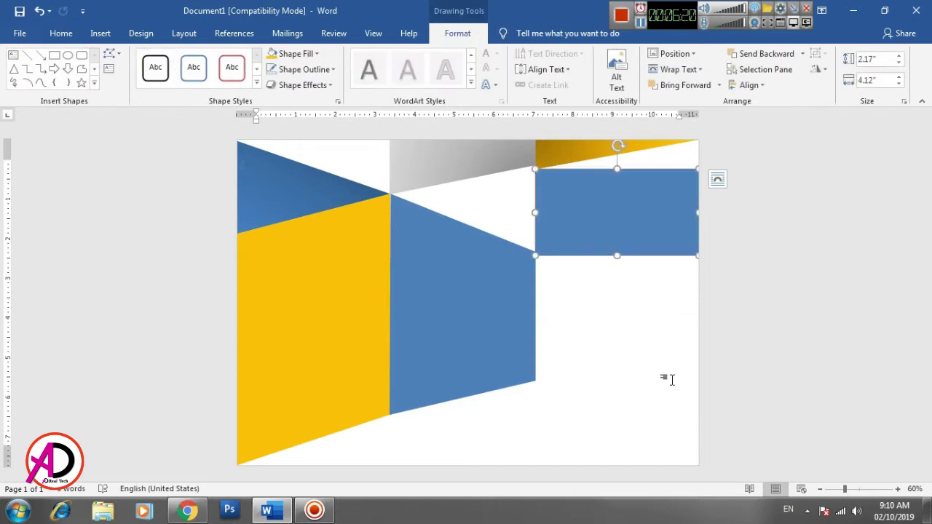
{"action": "left_click", "coordinate": [898, 489]}
{"action": "left_click", "coordinate": [898, 489]}
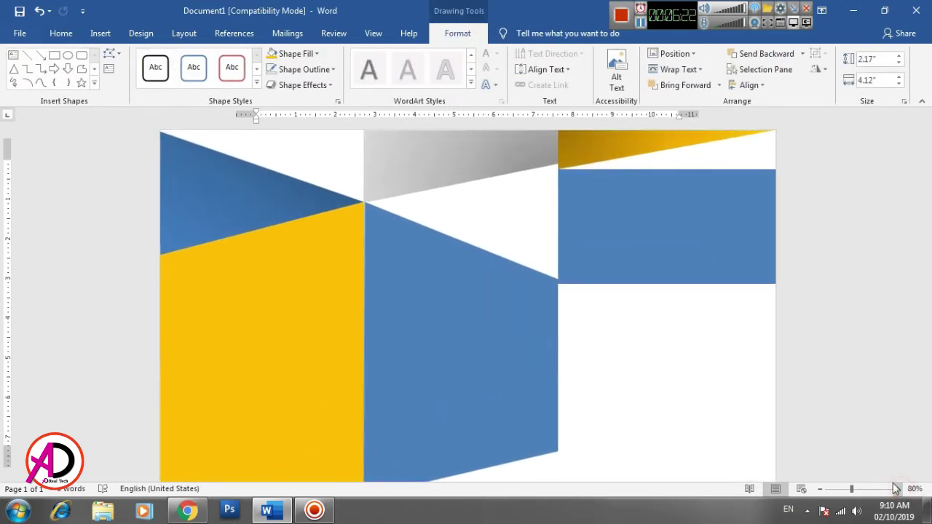
{"action": "left_click", "coordinate": [898, 489]}
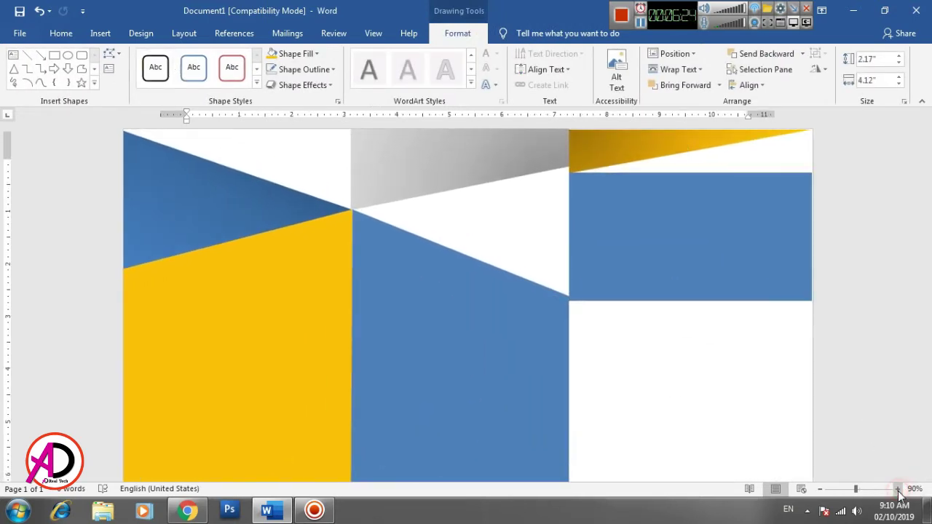
{"action": "left_click", "coordinate": [897, 489]}
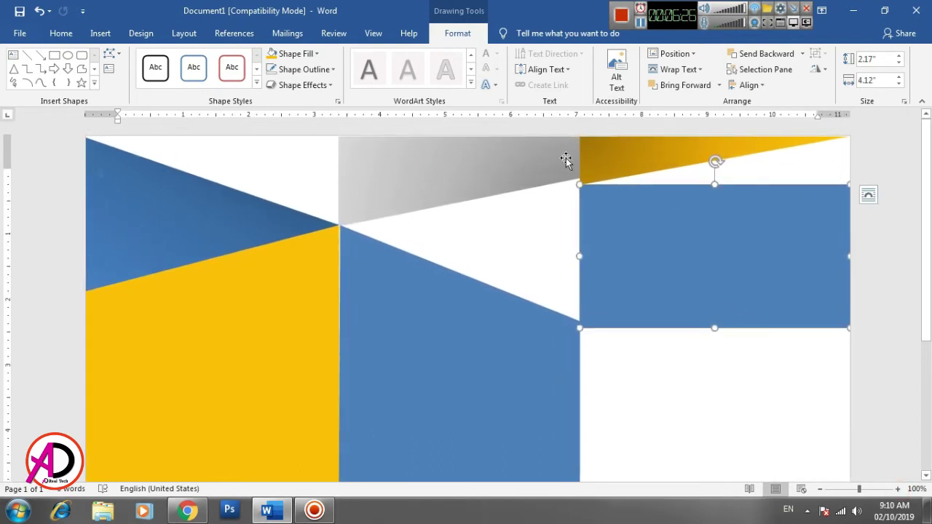
{"action": "left_click", "coordinate": [523, 151]}
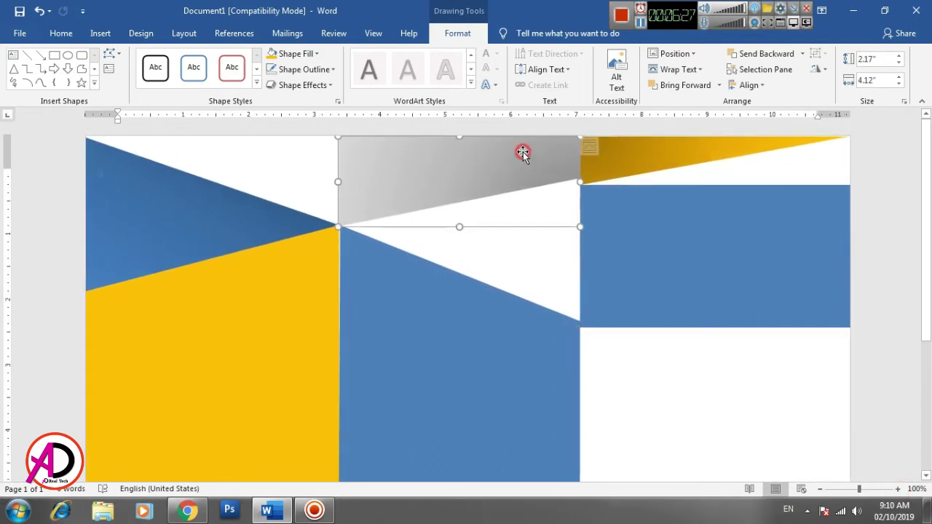
{"action": "left_click", "coordinate": [648, 170]}
{"action": "left_click", "coordinate": [794, 279]}
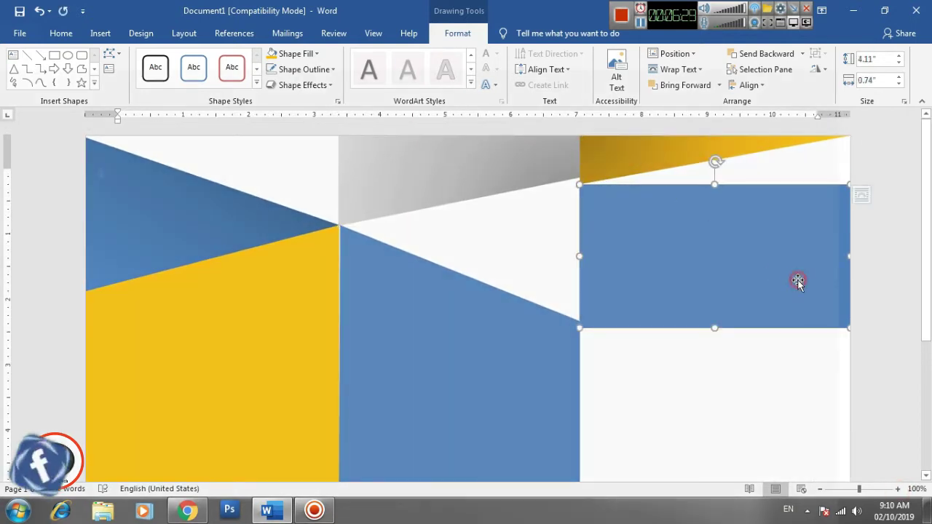
{"action": "left_click", "coordinate": [119, 59]}
{"action": "left_click", "coordinate": [121, 145]}
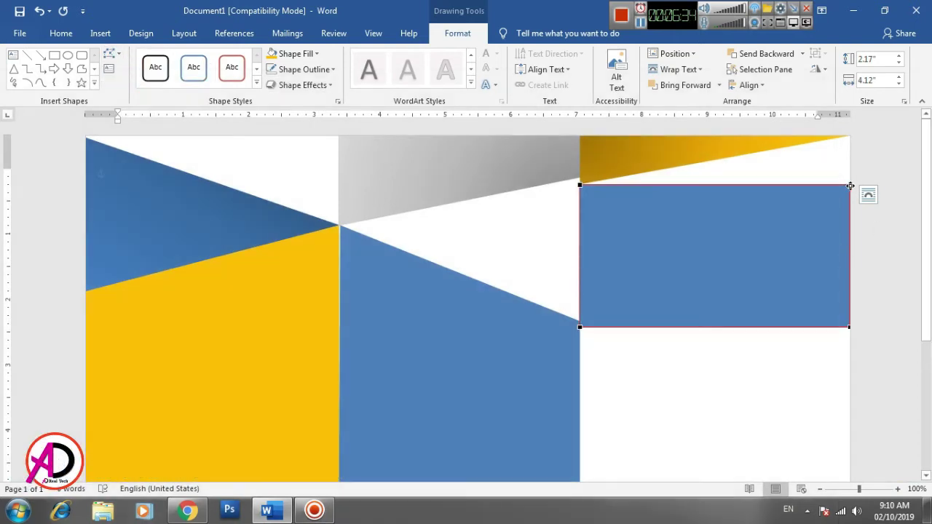
{"action": "left_click_drag", "start_coordinate": [850, 185], "coordinate": [852, 136]}
Step: Move the right-hand shape's lower-left point up onto the middle blue panel's upper-right corner
{"action": "scroll", "coordinate": [835, 364], "scroll_direction": "down", "scroll_amount": 5}
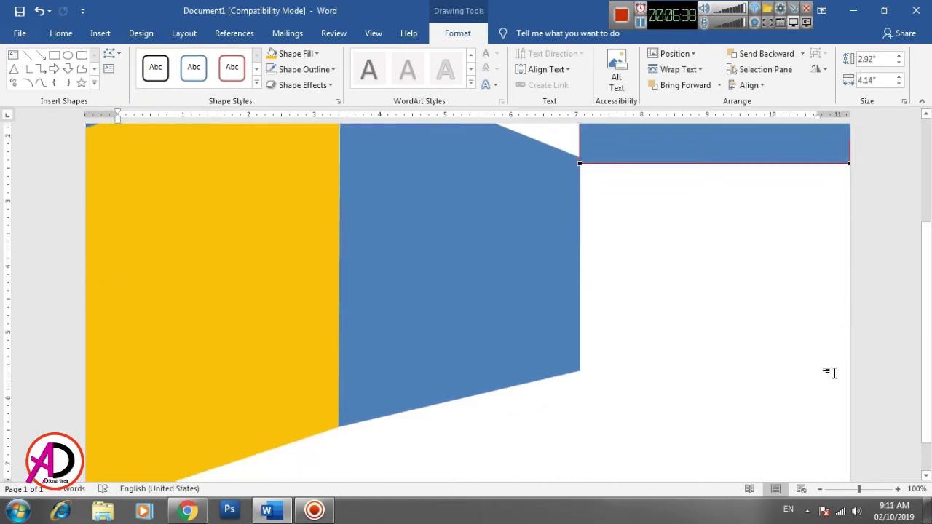
{"action": "scroll", "coordinate": [835, 372], "scroll_direction": "up", "scroll_amount": 3}
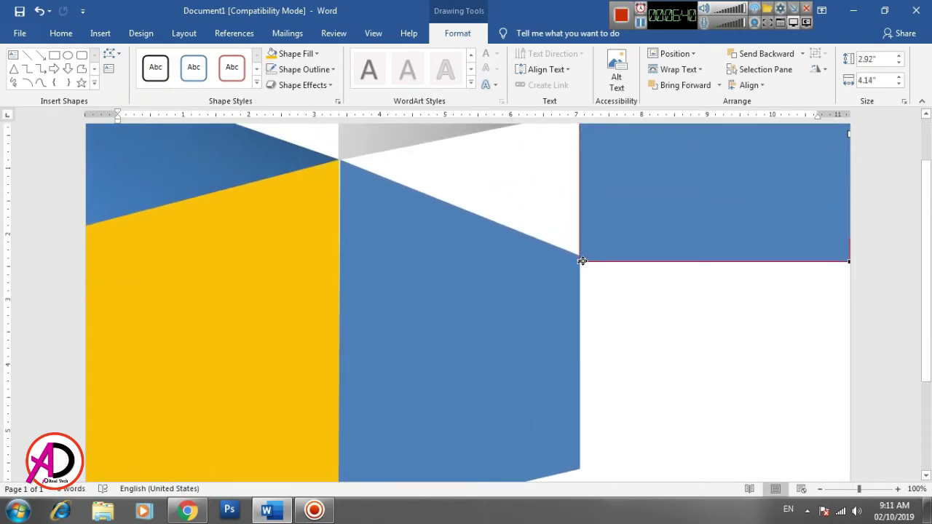
{"action": "left_click_drag", "start_coordinate": [580, 260], "coordinate": [581, 256]}
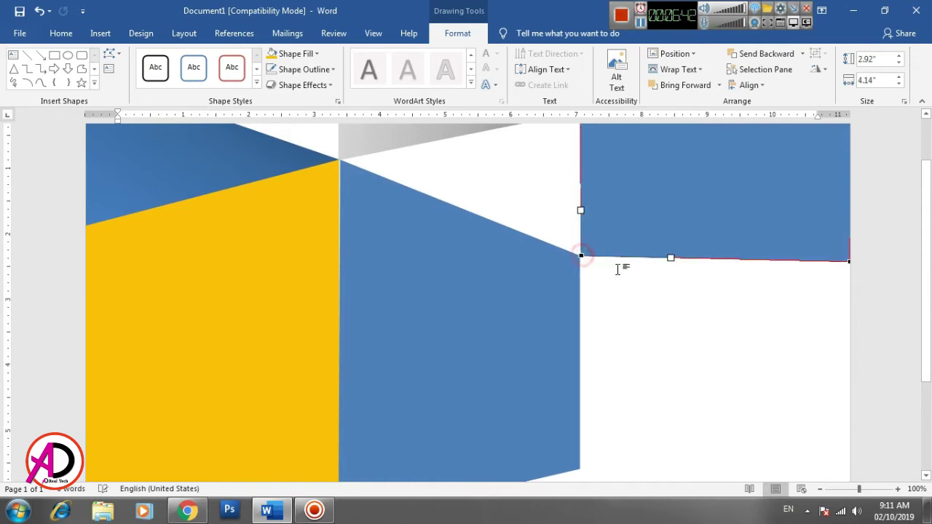
Step: Lower the right-hand shape's lower-right point along the page edge, making the shape about 4.12" tall
{"action": "left_click_drag", "start_coordinate": [850, 262], "coordinate": [850, 338]}
{"action": "scroll", "coordinate": [853, 367], "scroll_direction": "down", "scroll_amount": 4}
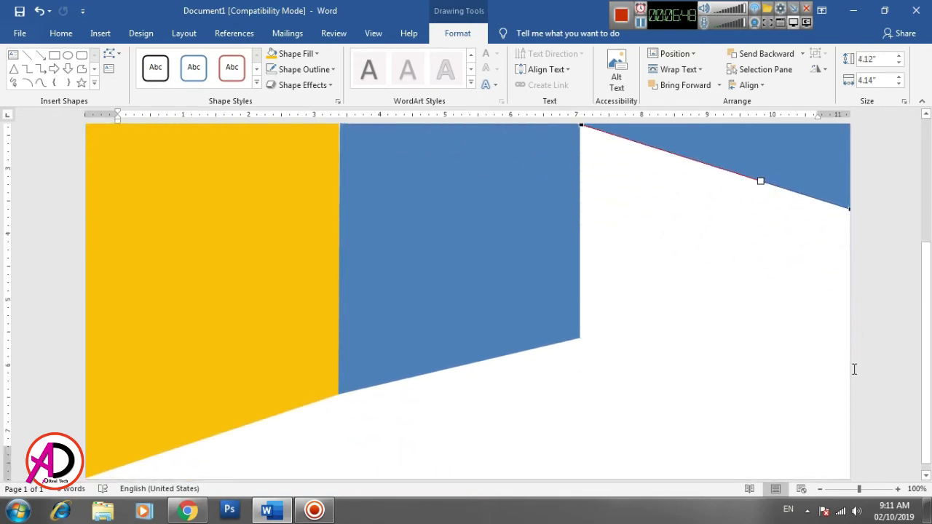
{"action": "scroll", "coordinate": [853, 366], "scroll_direction": "up", "scroll_amount": 3}
{"action": "scroll", "coordinate": [854, 367], "scroll_direction": "down", "scroll_amount": 3}
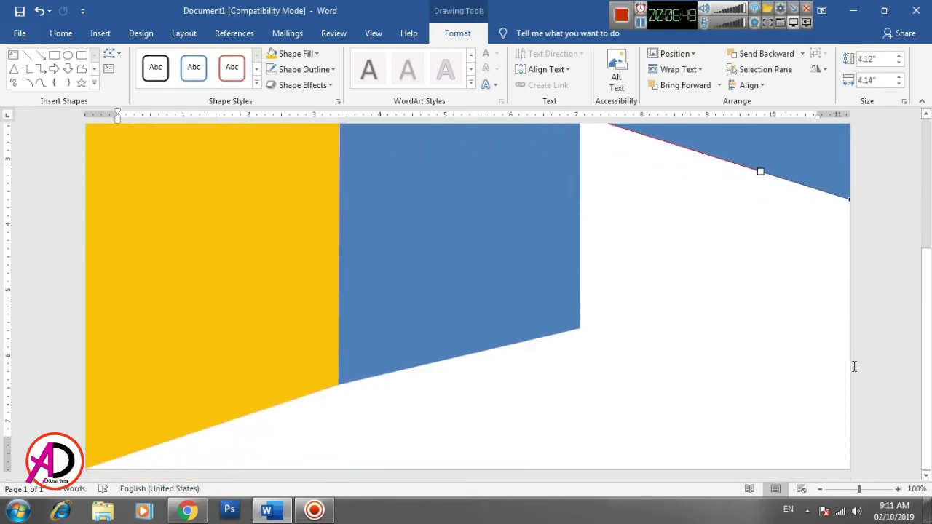
{"action": "left_click", "coordinate": [820, 489]}
{"action": "left_click", "coordinate": [820, 489]}
{"action": "left_click", "coordinate": [820, 489]}
{"action": "left_click", "coordinate": [820, 489]}
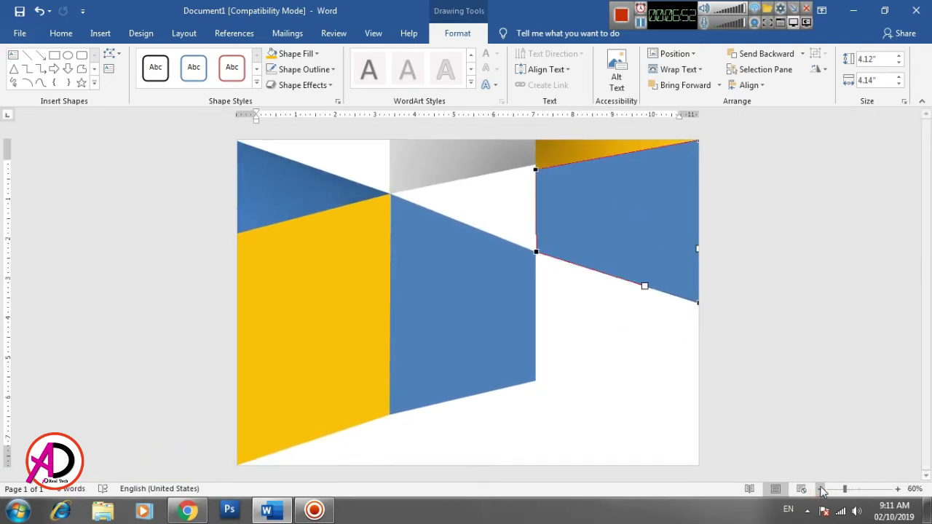
{"action": "left_click", "coordinate": [828, 387]}
Step: Edit the right-hand panel's points, nudging its upper-left point up toward the grey shape's lower-right corner
{"action": "left_click", "coordinate": [550, 224]}
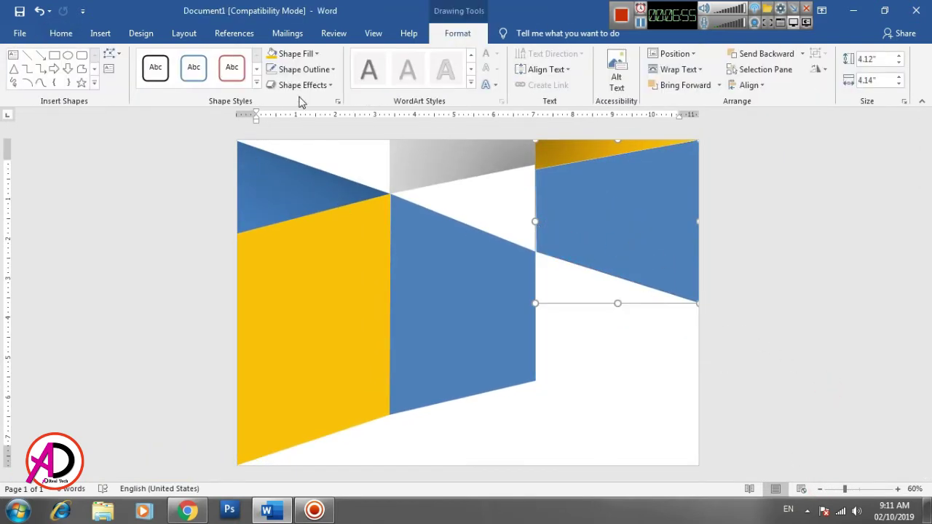
{"action": "left_click", "coordinate": [110, 54]}
{"action": "left_click", "coordinate": [122, 90]}
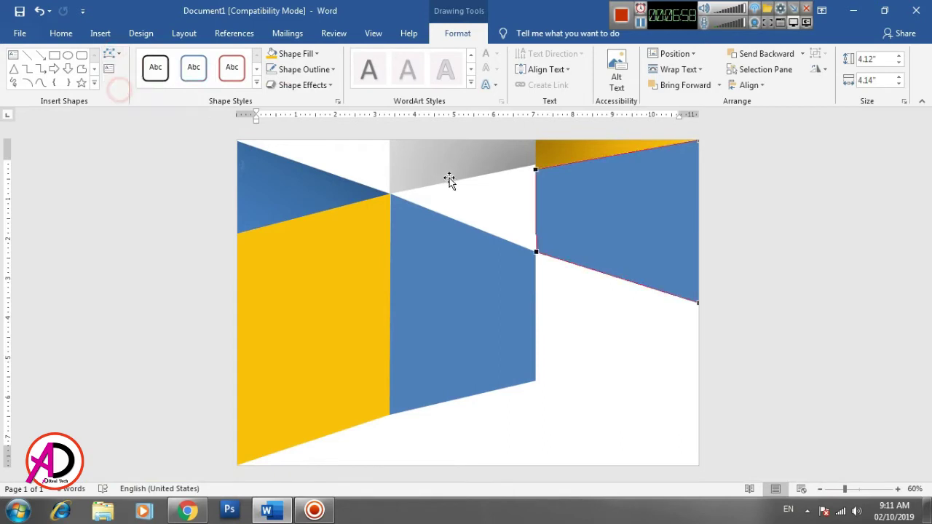
{"action": "left_click", "coordinate": [537, 170]}
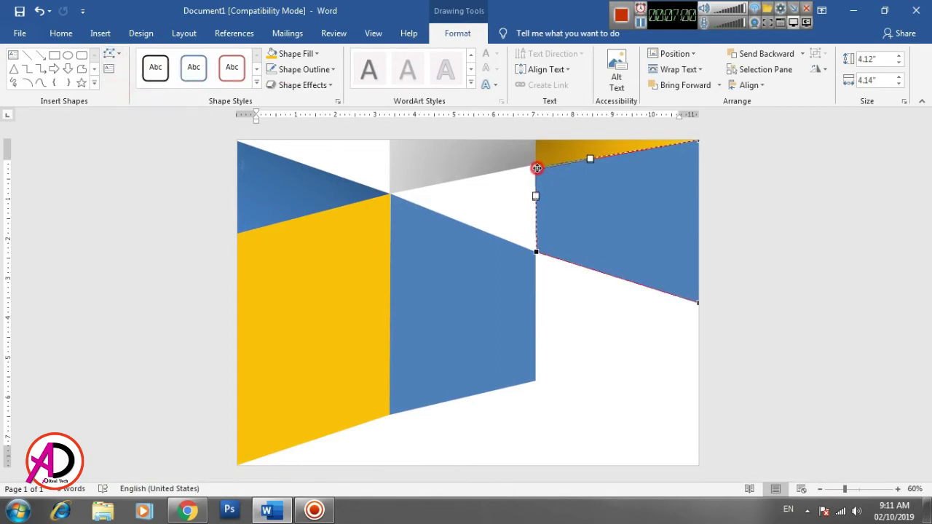
{"action": "left_click", "coordinate": [739, 226]}
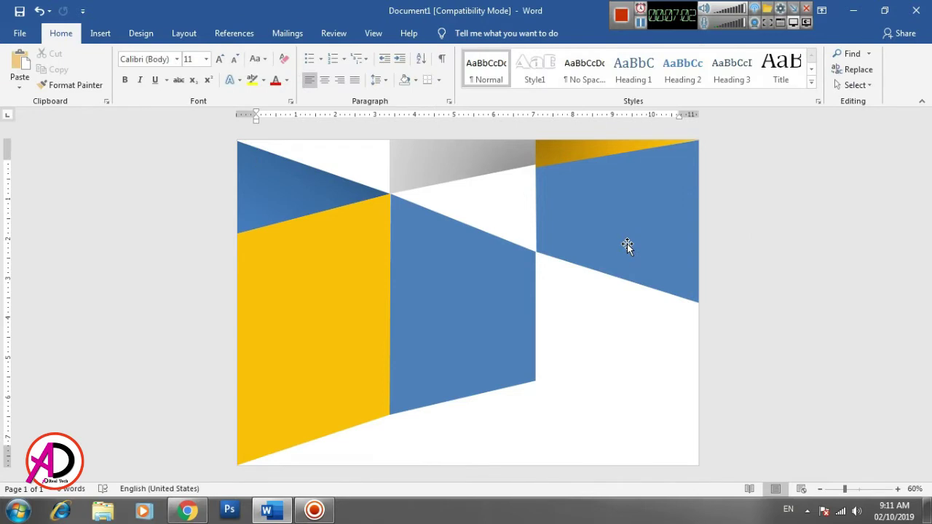
Step: Lower the right-hand panel's lower-right point to make it about 4.59" tall and nudge its upper-left point inward to about 4.12" wide
{"action": "left_click", "coordinate": [627, 244]}
{"action": "left_click", "coordinate": [115, 56]}
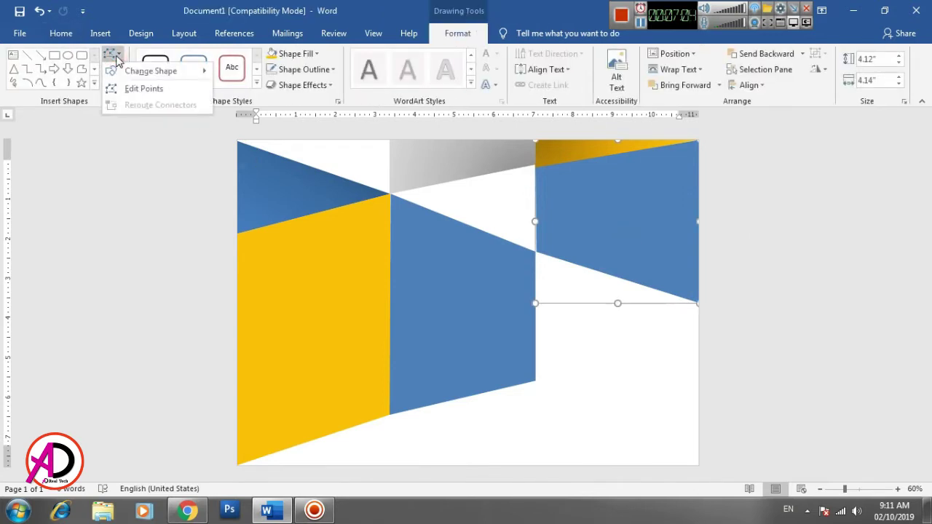
{"action": "left_click", "coordinate": [122, 88]}
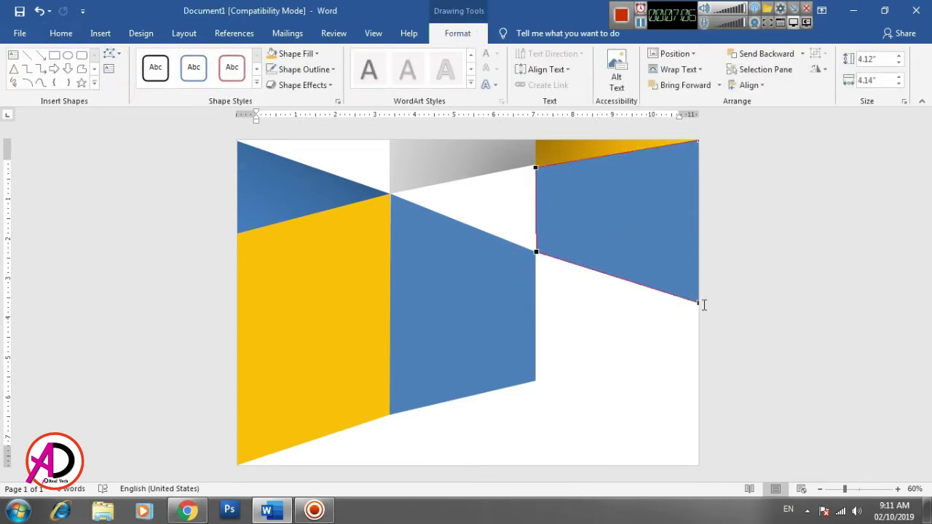
{"action": "left_click_drag", "start_coordinate": [698, 304], "coordinate": [699, 321]}
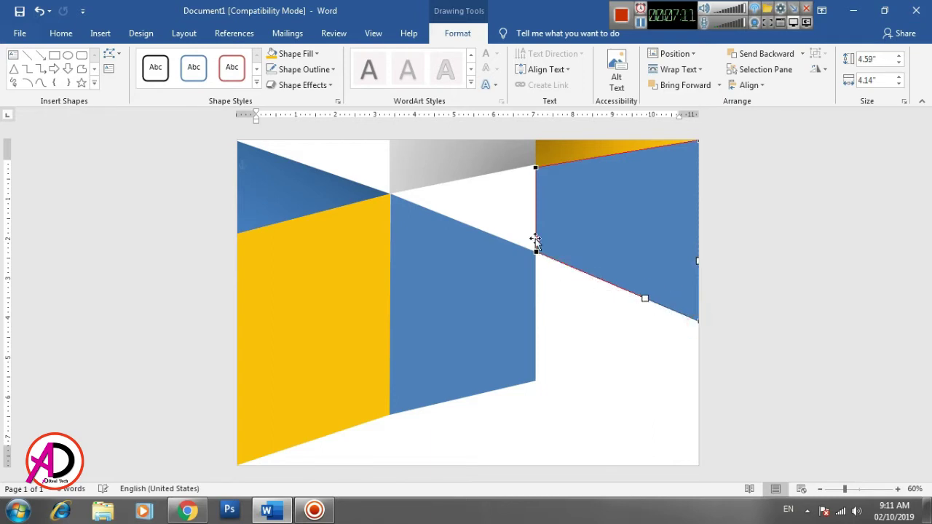
{"action": "left_click", "coordinate": [537, 168]}
{"action": "left_click_drag", "start_coordinate": [539, 168], "coordinate": [537, 167]}
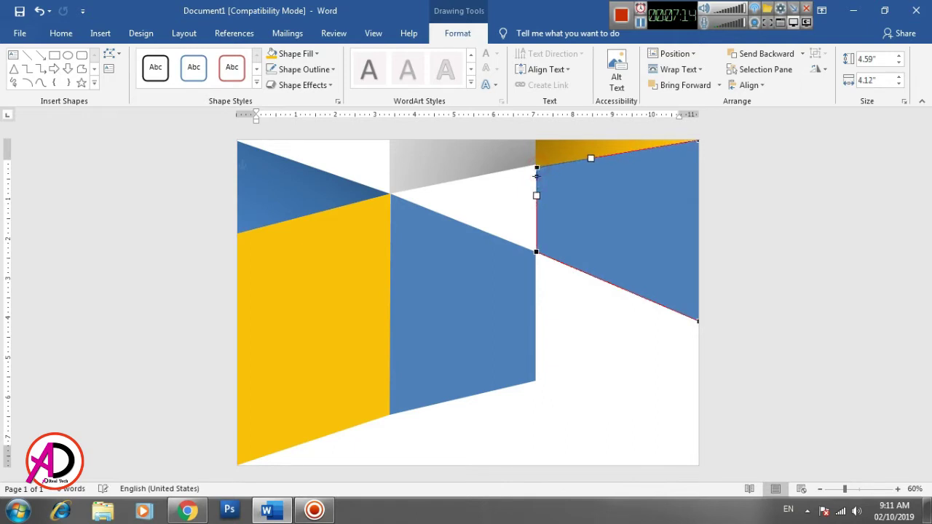
{"action": "left_click", "coordinate": [584, 280]}
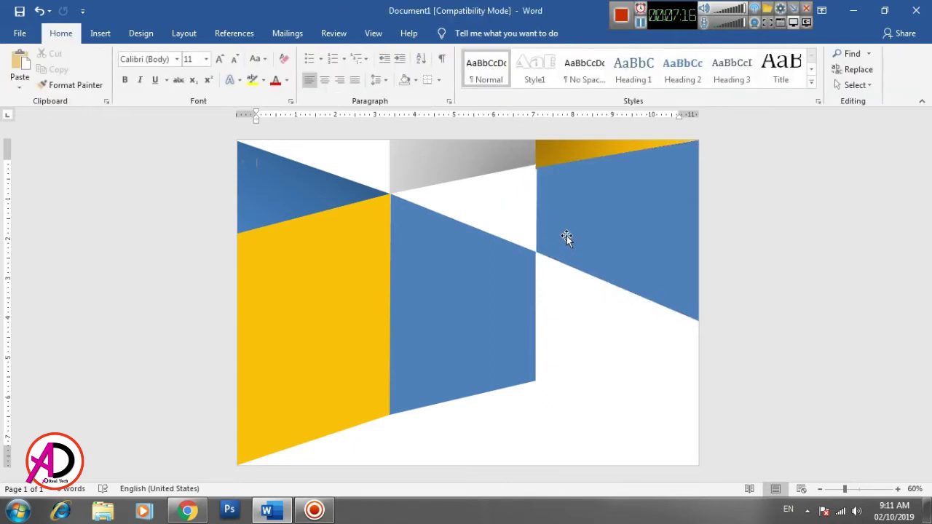
Step: Undo the right-hand panel's point edits back to before its lower-right point was first lowered
{"action": "key", "text": "ctrl+z"}
{"action": "key", "text": "ctrl+z"}
{"action": "key", "text": "ctrl+z"}
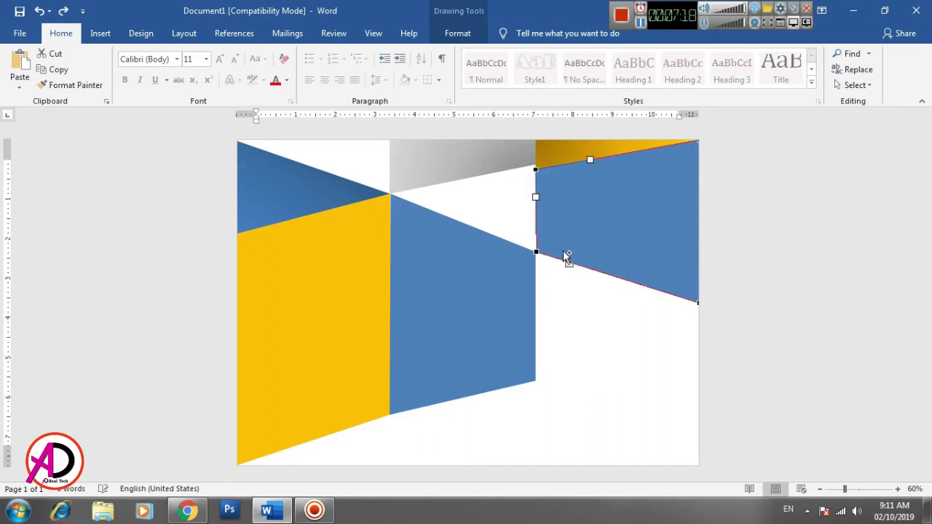
{"action": "key", "text": "ctrl+z"}
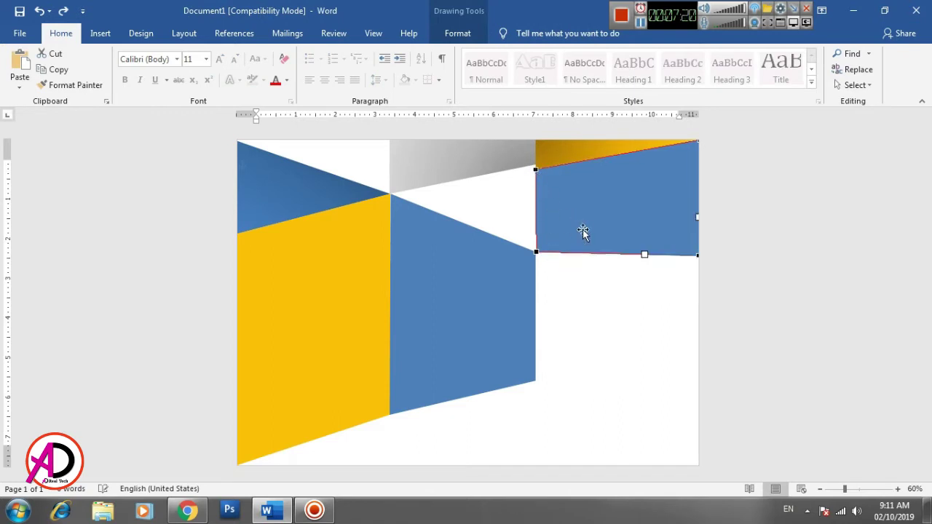
Step: Lower the right-hand panel's lower-right point along the page edge to just past the 4-inch vertical ruler mark
{"action": "mouse_move", "coordinate": [698, 261]}
{"action": "left_mouse_down"}
{"action": "mouse_move", "coordinate": [698, 335]}
{"action": "mouse_move", "coordinate": [700, 327]}
{"action": "left_mouse_up"}
{"action": "left_click", "coordinate": [732, 350]}
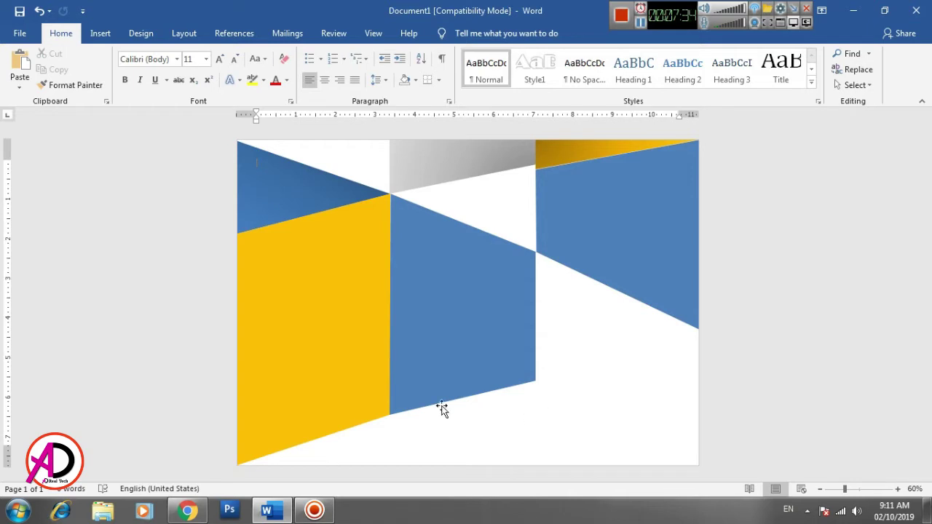
Step: Draw a rectangle about 1.28" tall and 3.69" wide below the middle blue panel, reaching the page's bottom edge
{"action": "left_click", "coordinate": [101, 33]}
{"action": "left_click", "coordinate": [149, 86]}
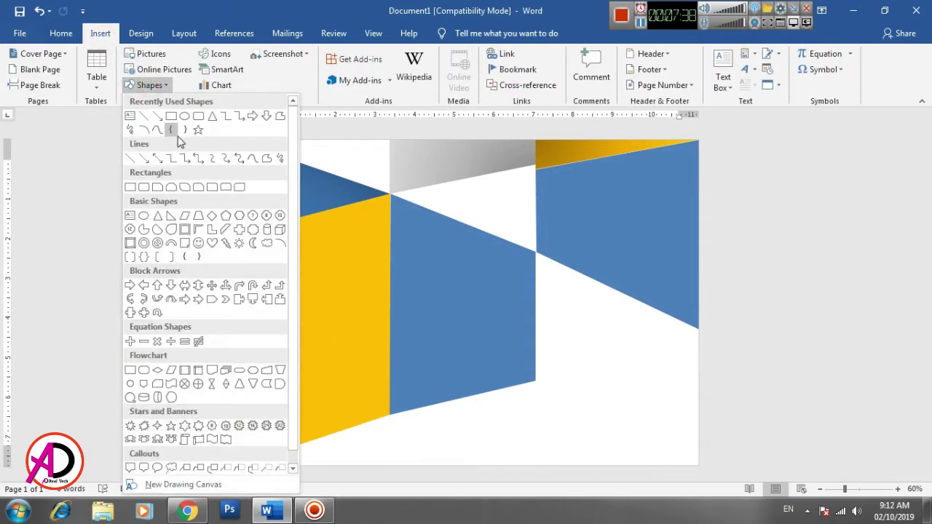
{"action": "left_click", "coordinate": [173, 118]}
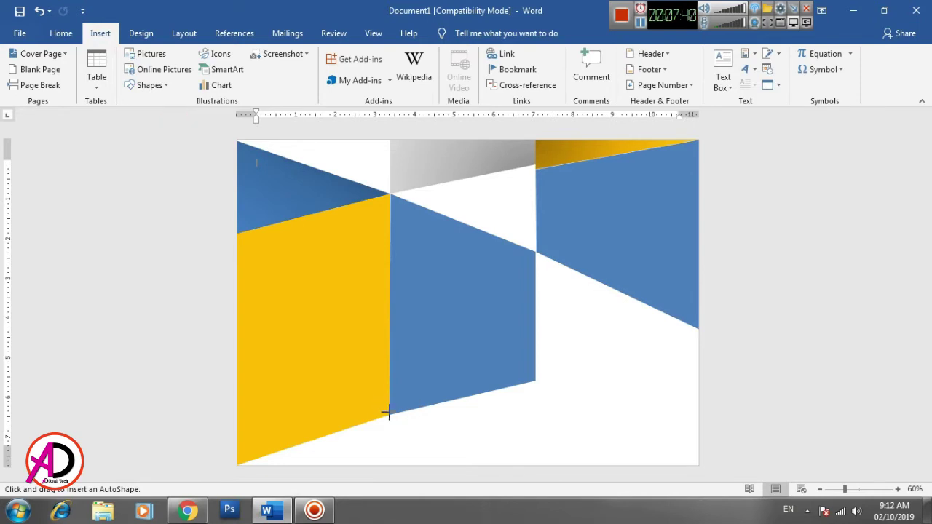
{"action": "left_click_drag", "start_coordinate": [390, 415], "coordinate": [536, 466]}
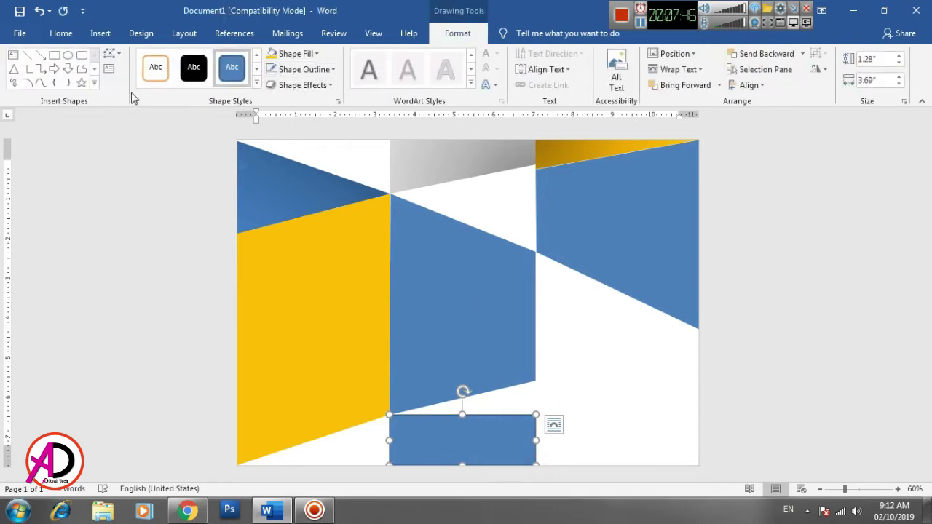
Step: Raise the new rectangle's upper-right point to the middle panel's lower-right corner, about 2.21" tall, and remove its outline
{"action": "left_click", "coordinate": [119, 58]}
{"action": "left_click", "coordinate": [131, 89]}
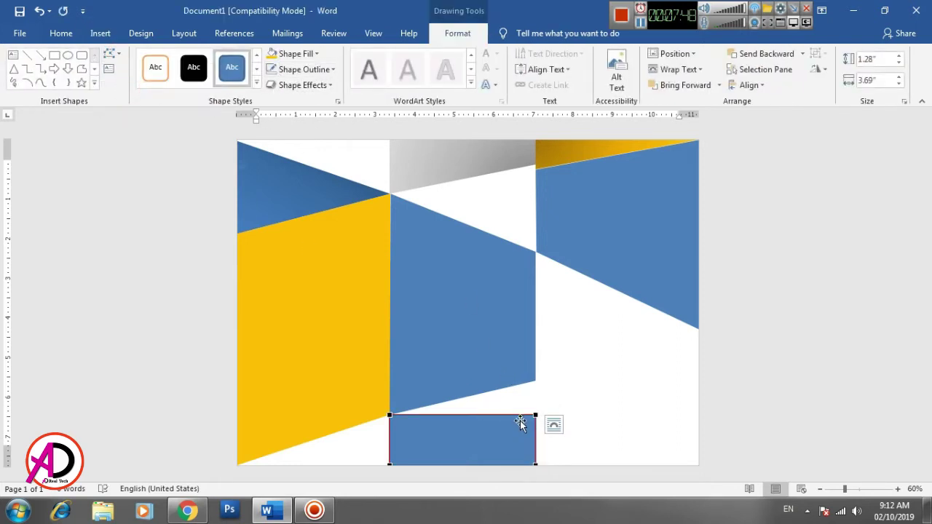
{"action": "left_click_drag", "start_coordinate": [538, 416], "coordinate": [535, 378]}
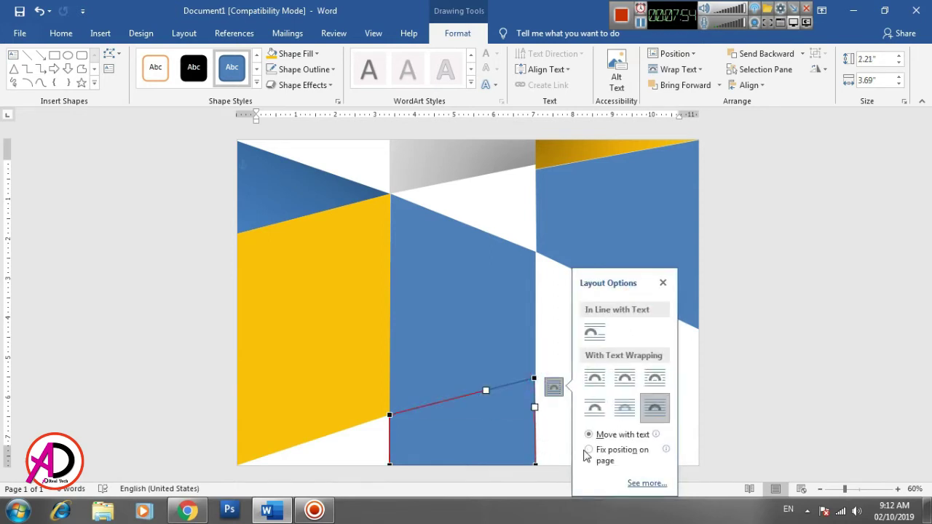
{"action": "left_click", "coordinate": [550, 305]}
{"action": "left_click", "coordinate": [483, 439]}
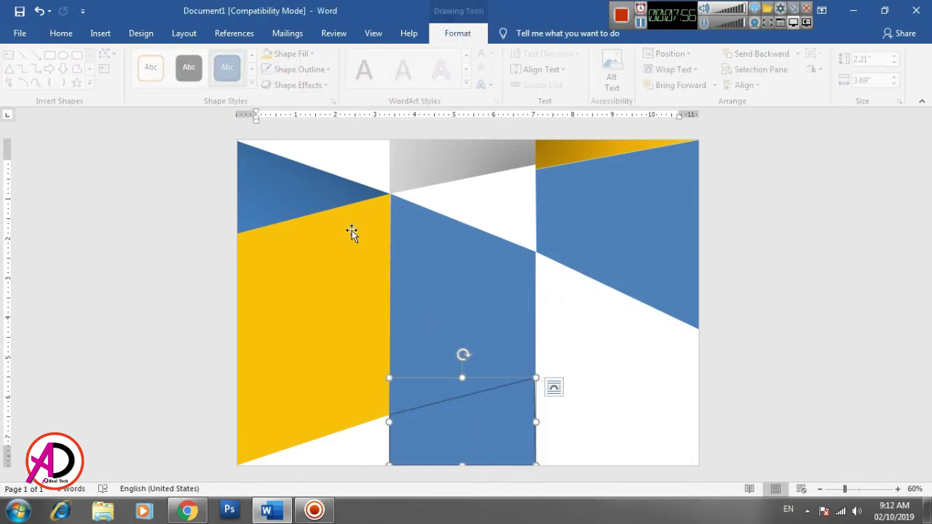
{"action": "left_click", "coordinate": [587, 364]}
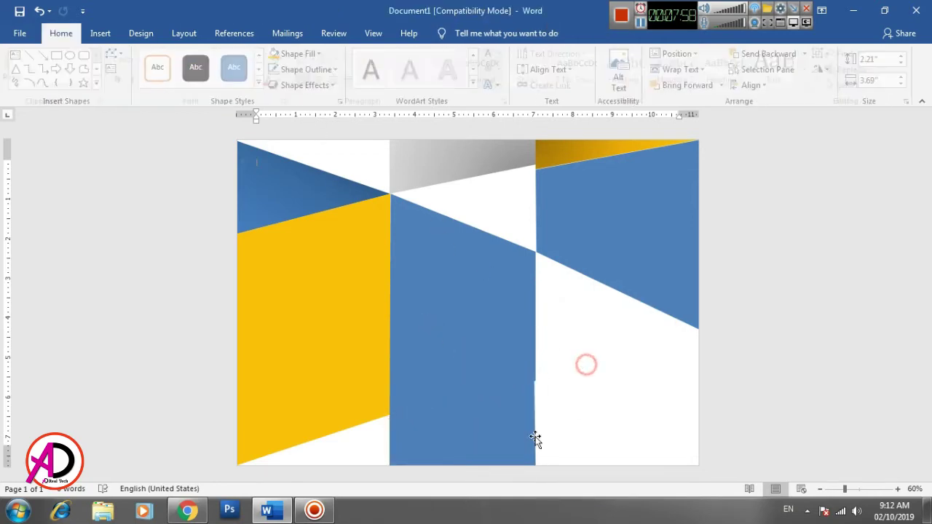
Step: Try to widen the bottom middle shape slightly beyond the panel's right edge, and undo the change
{"action": "left_click", "coordinate": [514, 423]}
{"action": "left_click_drag", "start_coordinate": [536, 423], "coordinate": [538, 423]}
{"action": "left_click", "coordinate": [585, 412]}
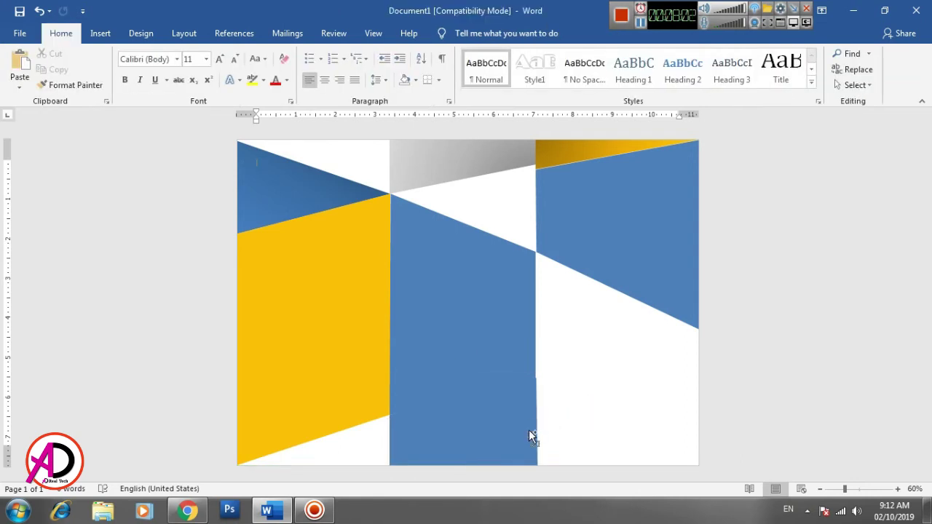
{"action": "key", "text": "ctrl+z"}
{"action": "left_click", "coordinate": [575, 425]}
Step: Edit the bottom middle shape's points, nudging its upper-right point outward to align with the middle panel's right edge
{"action": "left_click", "coordinate": [898, 488]}
{"action": "left_click", "coordinate": [898, 489]}
{"action": "left_click", "coordinate": [897, 489]}
{"action": "left_click", "coordinate": [897, 489]}
{"action": "scroll", "coordinate": [601, 391], "scroll_direction": "down", "scroll_amount": 5}
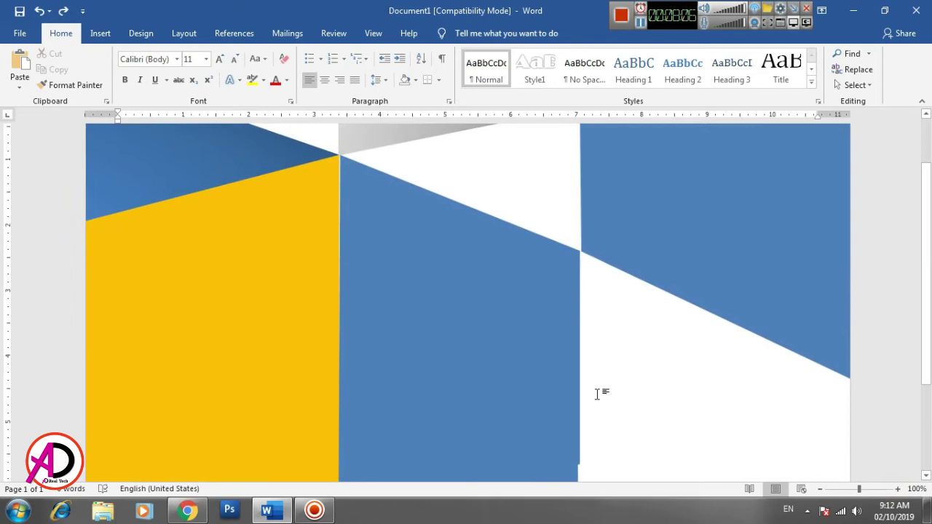
{"action": "left_click", "coordinate": [534, 408]}
{"action": "scroll", "coordinate": [474, 328], "scroll_direction": "down", "scroll_amount": 1}
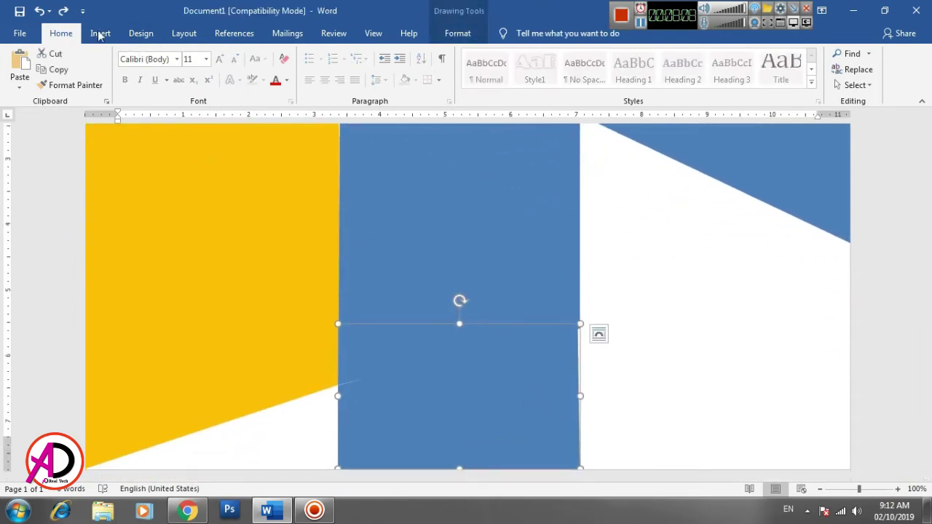
{"action": "left_click", "coordinate": [458, 32]}
{"action": "left_click", "coordinate": [111, 55]}
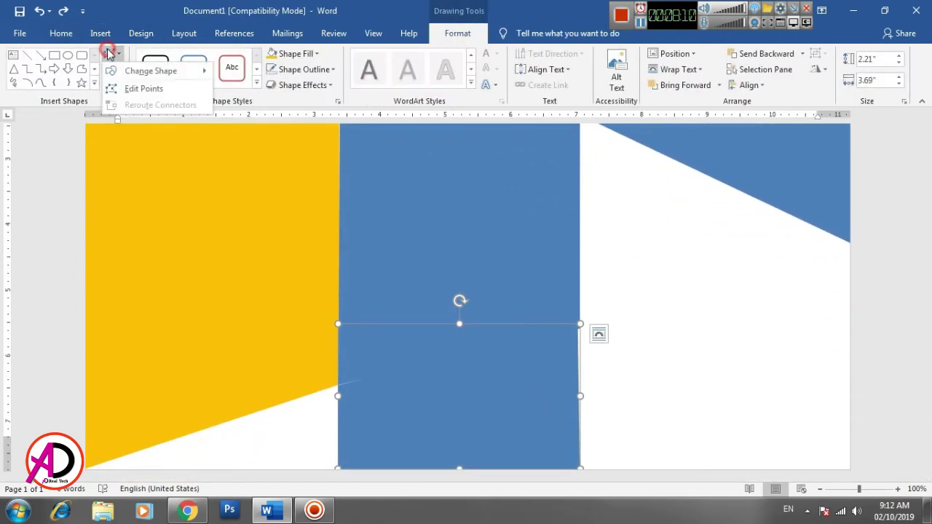
{"action": "left_click", "coordinate": [131, 97]}
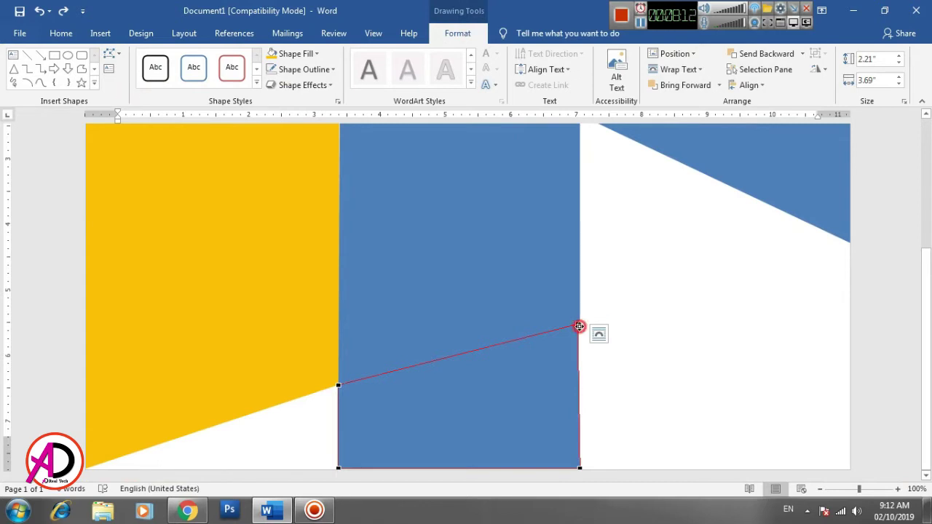
{"action": "left_click", "coordinate": [579, 326]}
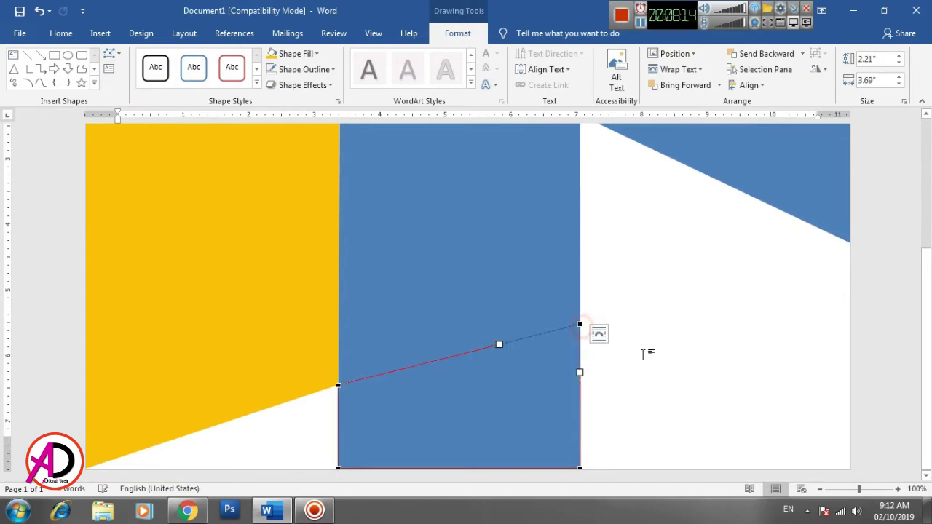
{"action": "left_click", "coordinate": [647, 354]}
Step: Fill the bottom middle shape with the same gold as the left-hand panel
{"action": "scroll", "coordinate": [642, 394], "scroll_direction": "down", "scroll_amount": 5}
{"action": "left_click", "coordinate": [530, 400]}
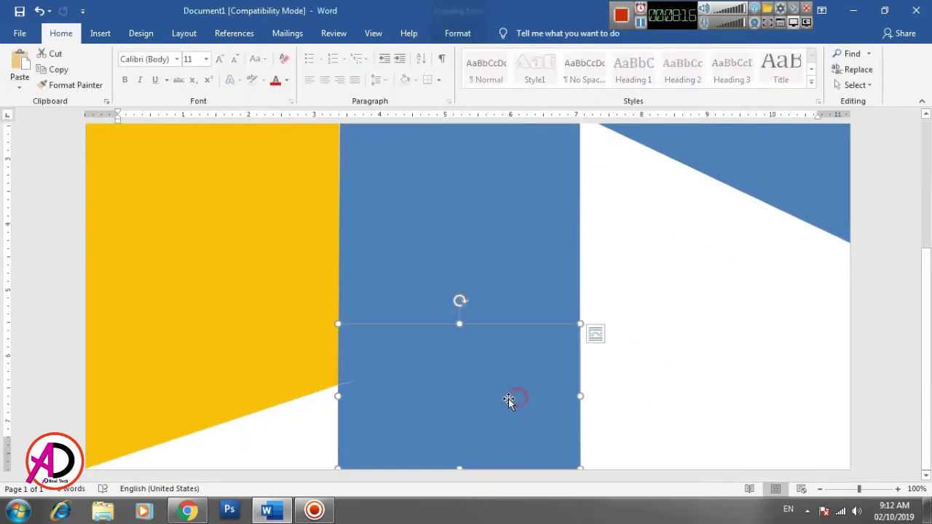
{"action": "left_click", "coordinate": [457, 32]}
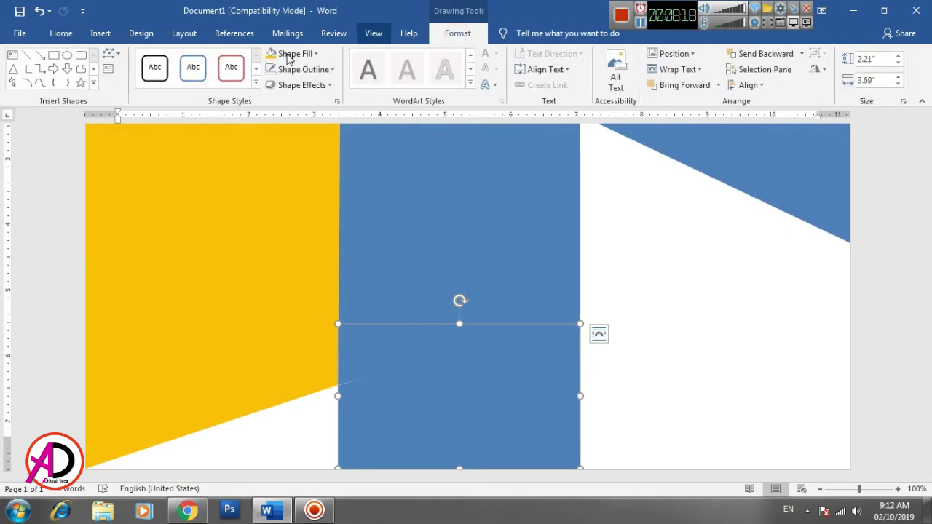
{"action": "left_click", "coordinate": [271, 55]}
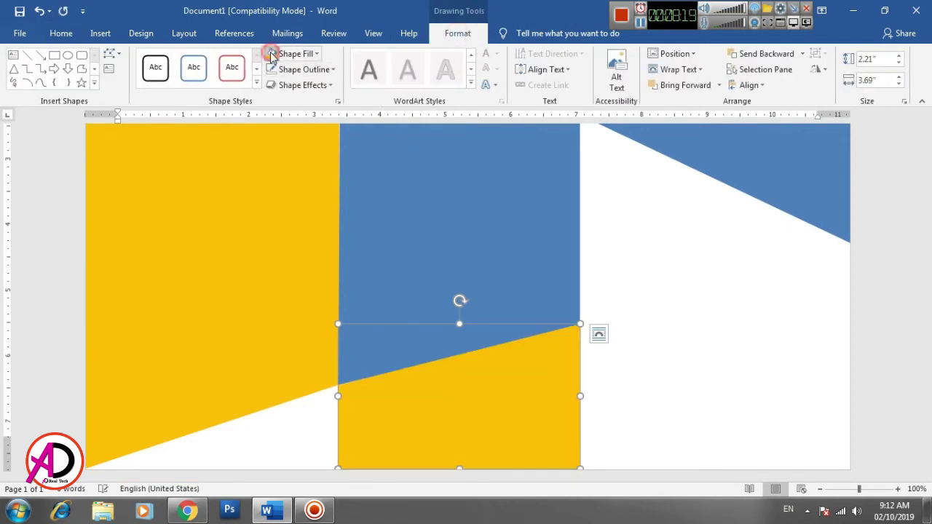
{"action": "left_click", "coordinate": [687, 333]}
{"action": "scroll", "coordinate": [605, 391], "scroll_direction": "down", "scroll_amount": 3}
{"action": "scroll", "coordinate": [624, 426], "scroll_direction": "up", "scroll_amount": 3}
Step: Draw a rectangle about 2.24" tall and 4.09" wide in the page's lower-right corner, beside the gold bottom middle shape
{"action": "left_click", "coordinate": [819, 488]}
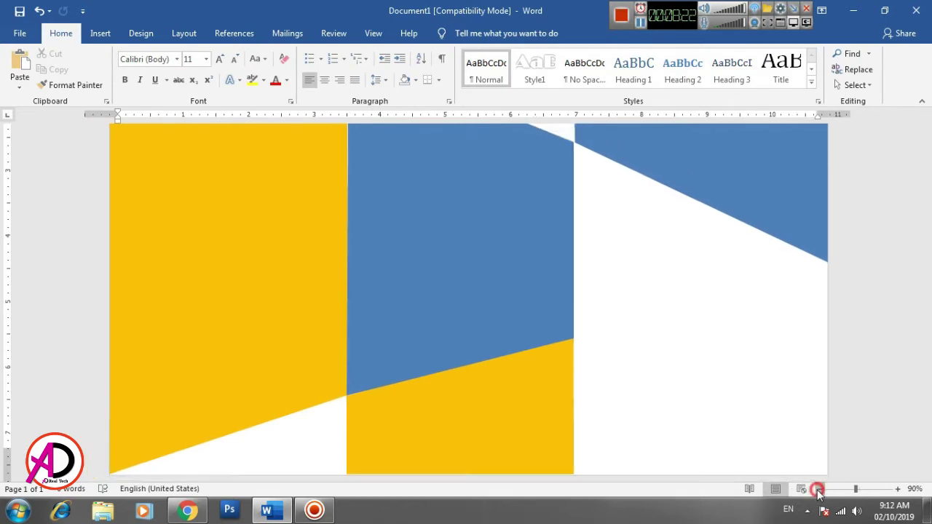
{"action": "left_click", "coordinate": [818, 488]}
{"action": "left_click", "coordinate": [819, 489]}
{"action": "left_click", "coordinate": [819, 488]}
{"action": "left_click", "coordinate": [818, 489]}
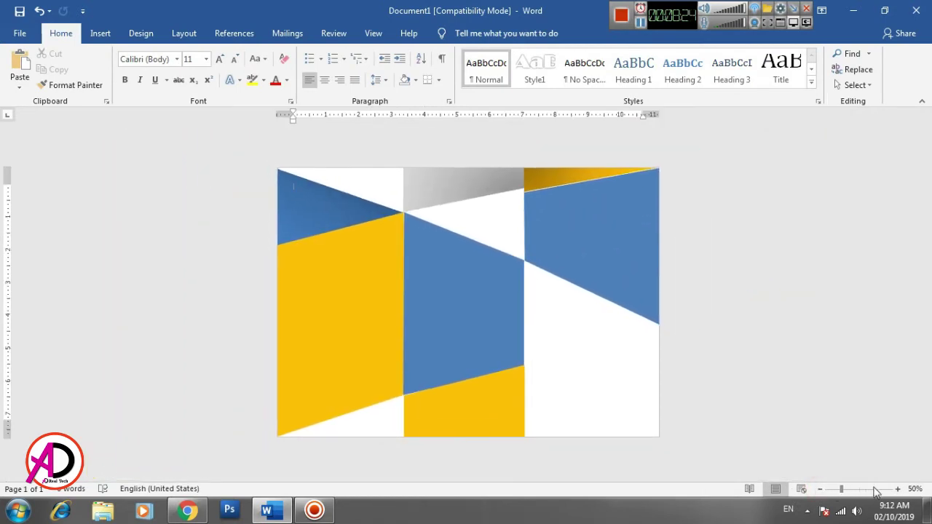
{"action": "left_click", "coordinate": [898, 489]}
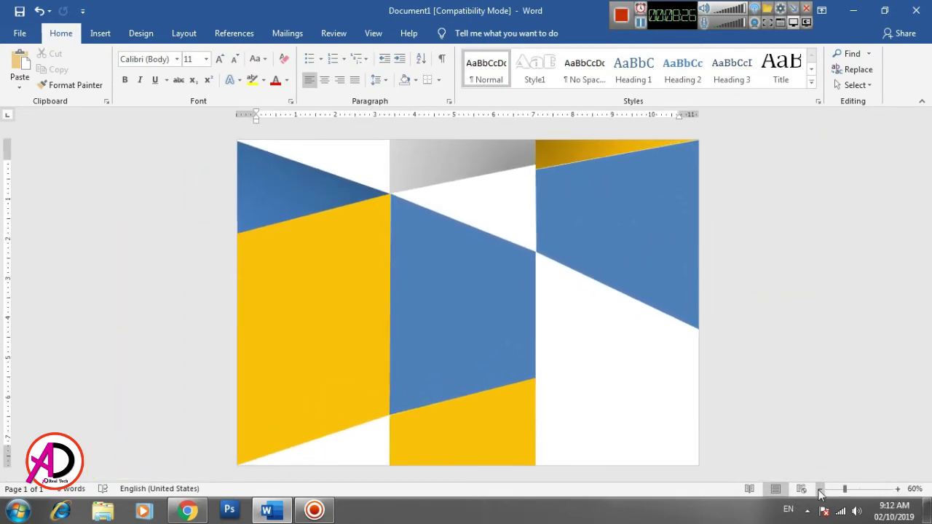
{"action": "left_click", "coordinate": [819, 489]}
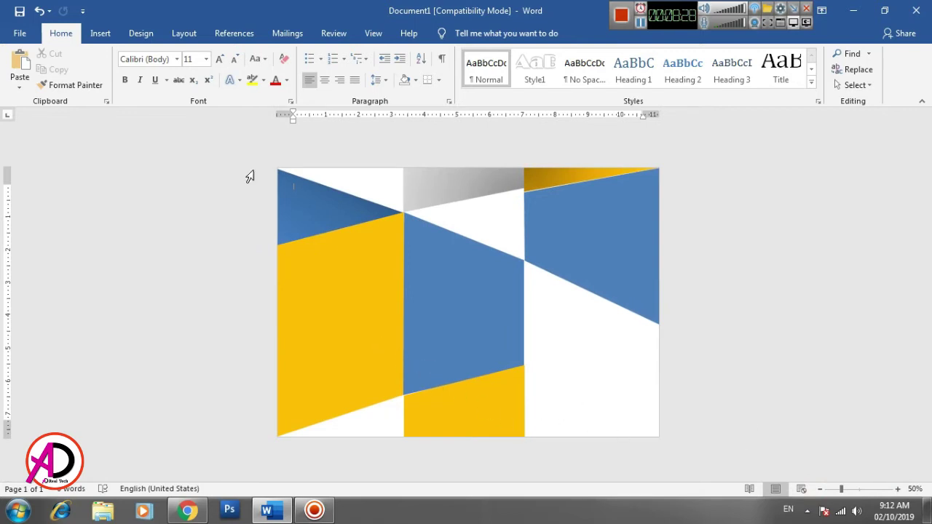
{"action": "left_click", "coordinate": [100, 34]}
{"action": "left_click", "coordinate": [148, 85]}
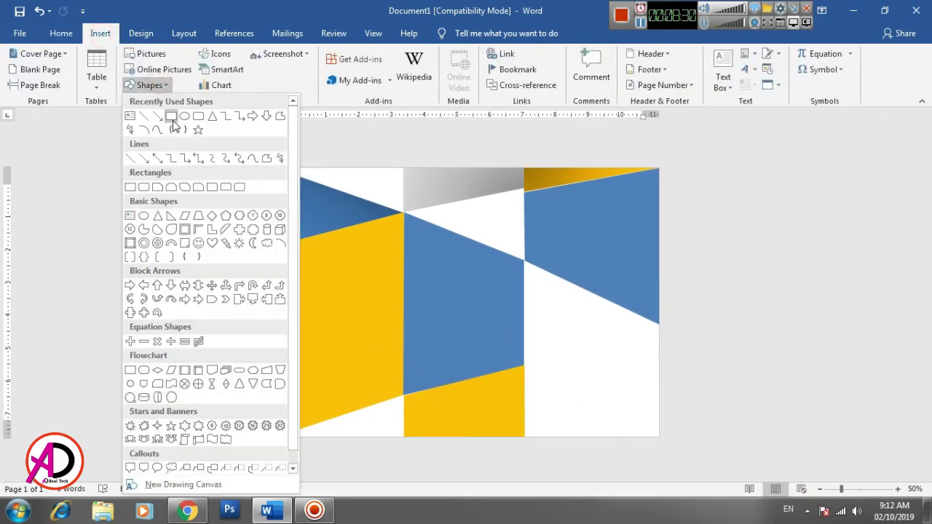
{"action": "left_click", "coordinate": [171, 117]}
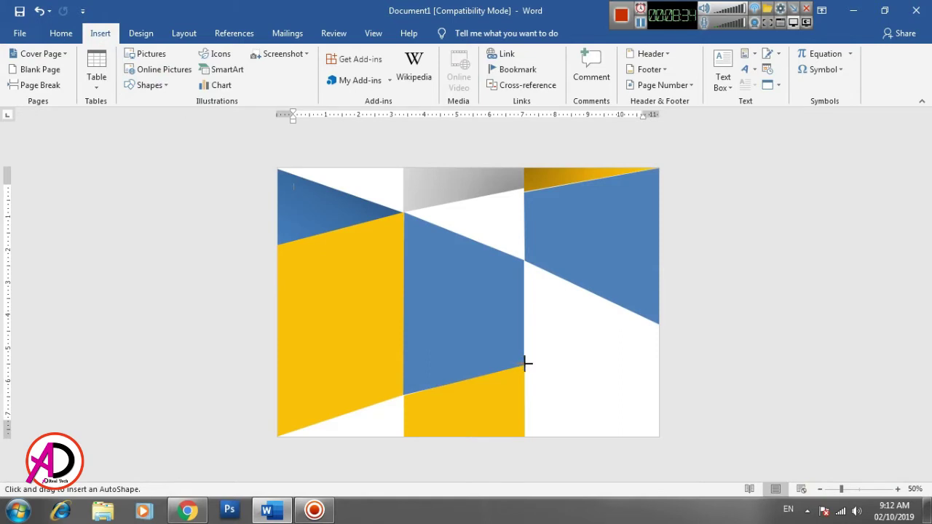
{"action": "left_click_drag", "start_coordinate": [524, 362], "coordinate": [659, 437]}
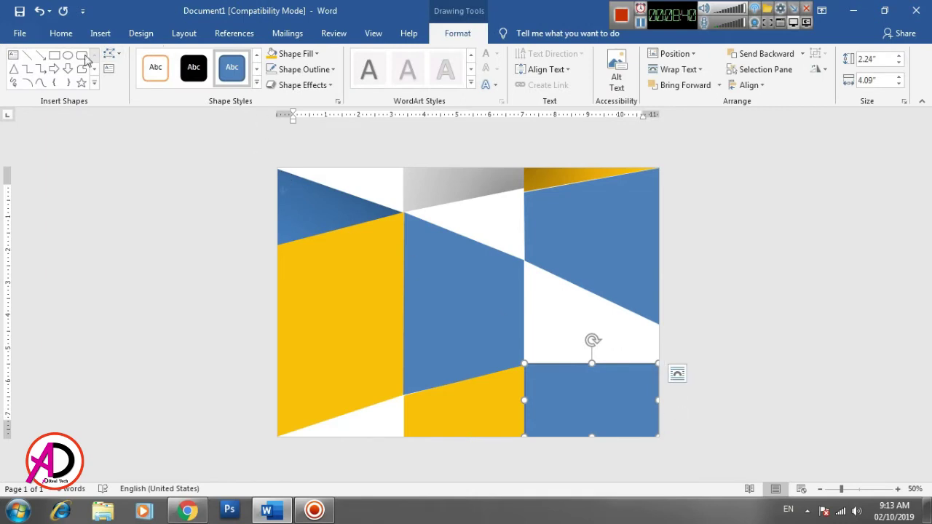
Step: Raise the lower-right rectangle's upper-right point to the right-hand panel's lowest corner, making the shape about 3.47" tall
{"action": "left_click", "coordinate": [109, 53]}
{"action": "left_click", "coordinate": [127, 84]}
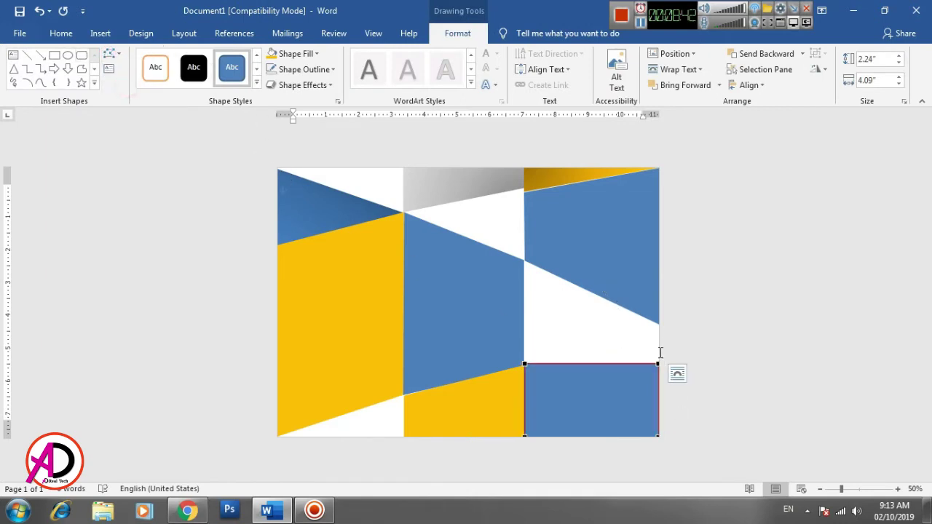
{"action": "left_click_drag", "start_coordinate": [658, 367], "coordinate": [658, 325]}
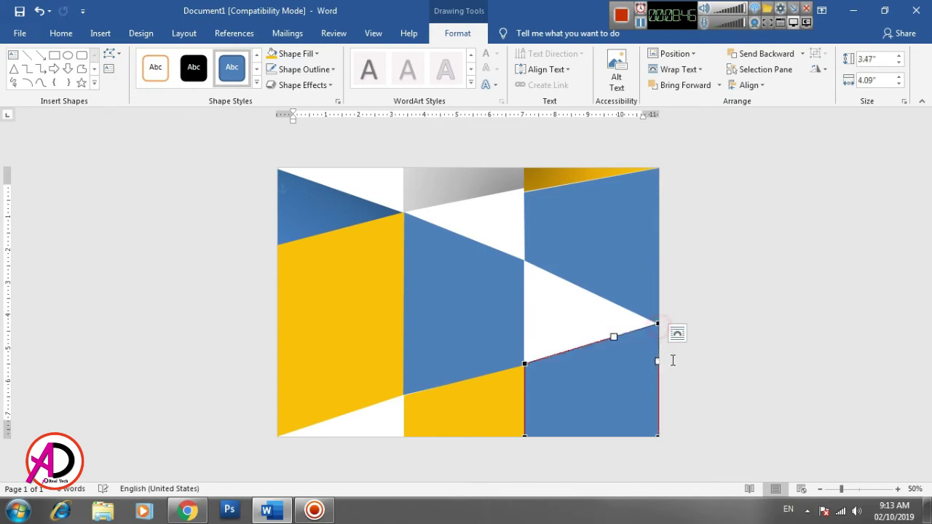
{"action": "left_click", "coordinate": [718, 362]}
{"action": "double_click", "coordinate": [597, 376]}
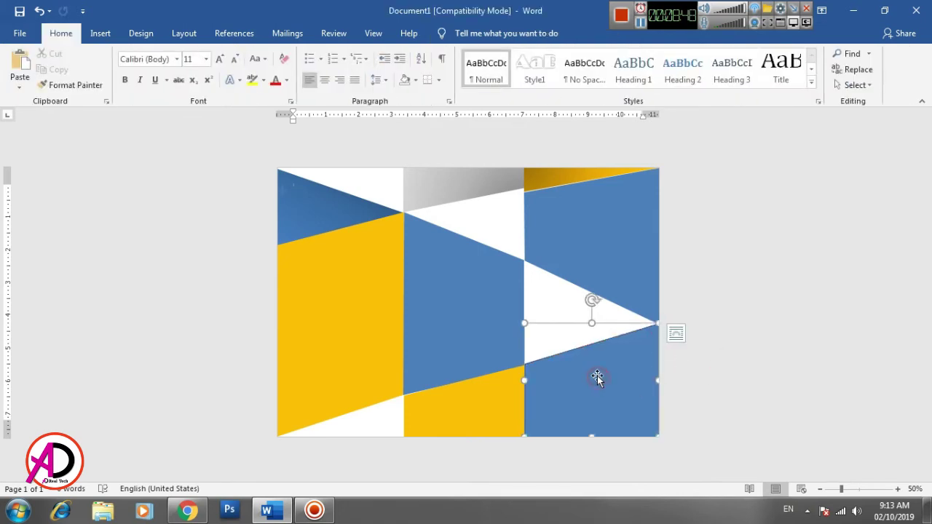
{"action": "left_click", "coordinate": [755, 362]}
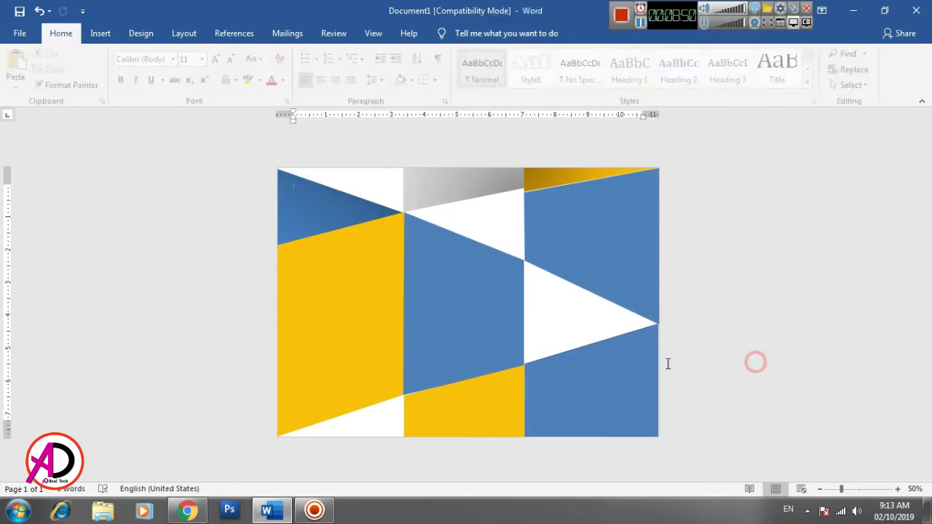
Step: Remove the lower-right shape's outline and fill it with gold
{"action": "left_click", "coordinate": [613, 404]}
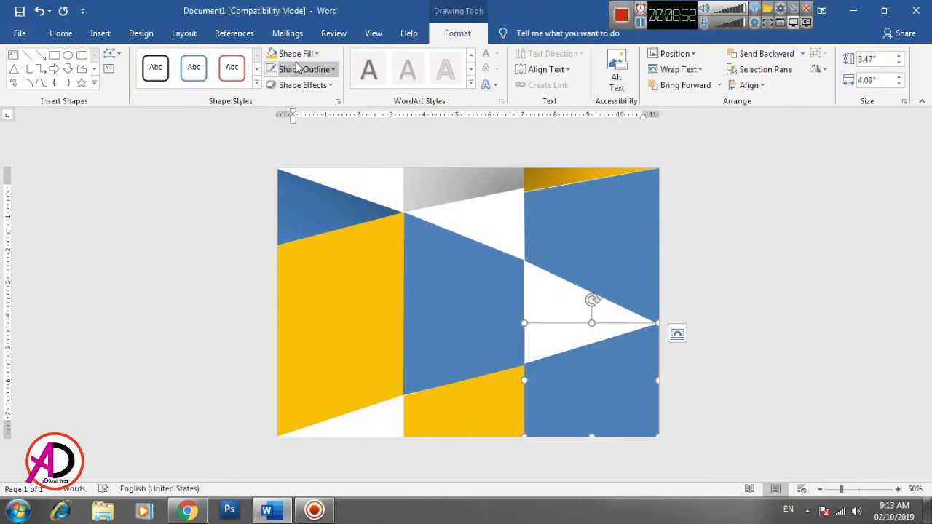
{"action": "left_click", "coordinate": [272, 53]}
{"action": "left_click", "coordinate": [789, 356]}
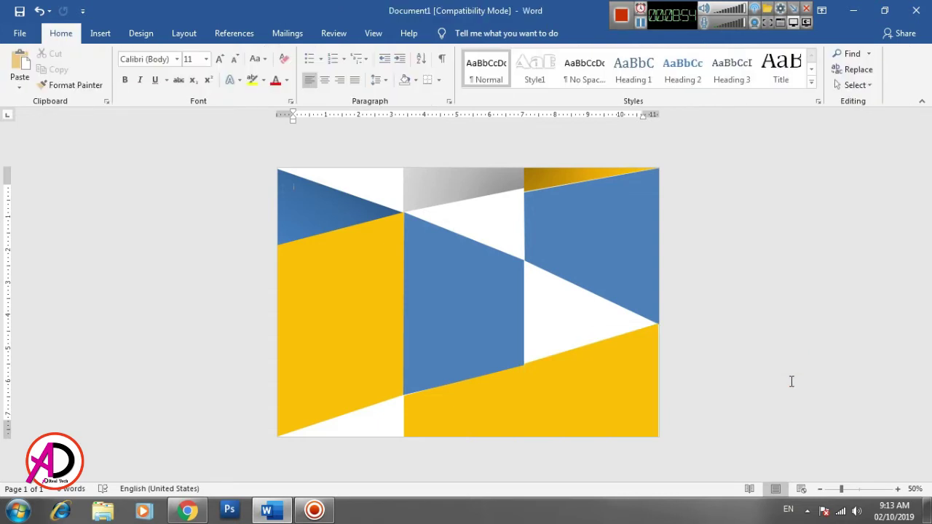
Step: Apply a dark-variation gold gradient to the lower-right shape, darkest toward its lower-left corner
{"action": "left_click", "coordinate": [625, 394]}
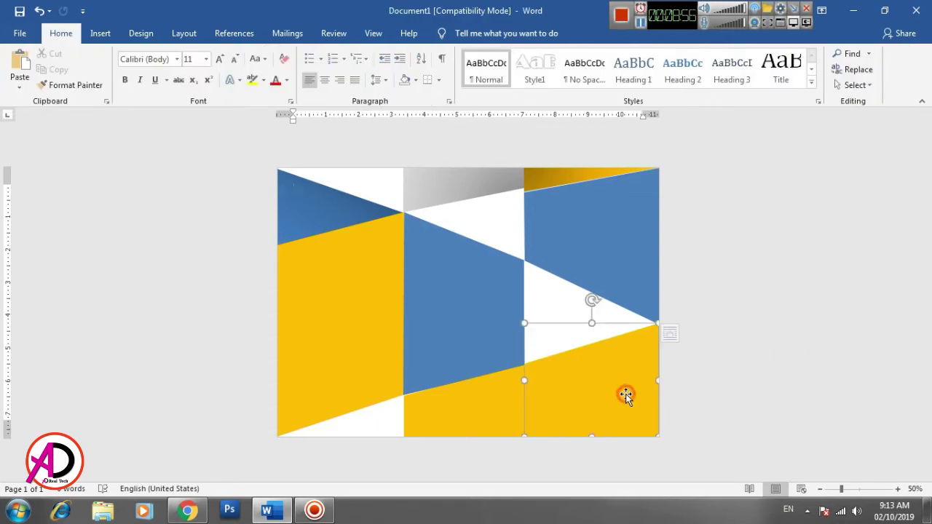
{"action": "left_click", "coordinate": [470, 31]}
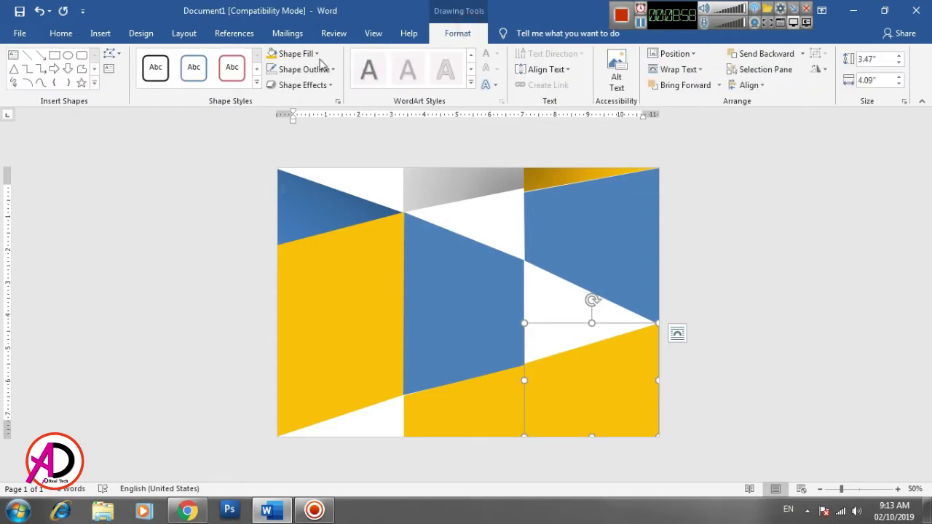
{"action": "left_click", "coordinate": [295, 54]}
{"action": "mouse_move", "coordinate": [290, 230]}
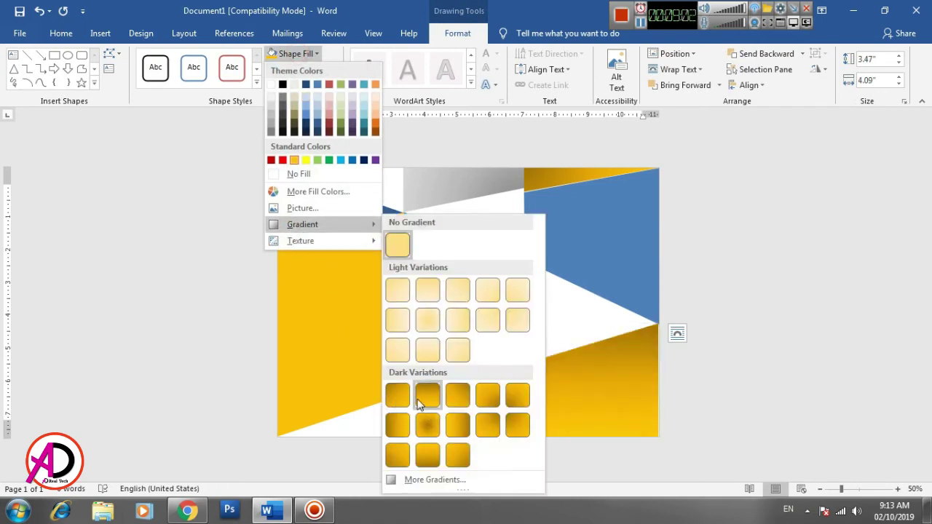
{"action": "left_click", "coordinate": [517, 394]}
{"action": "left_click", "coordinate": [488, 439]}
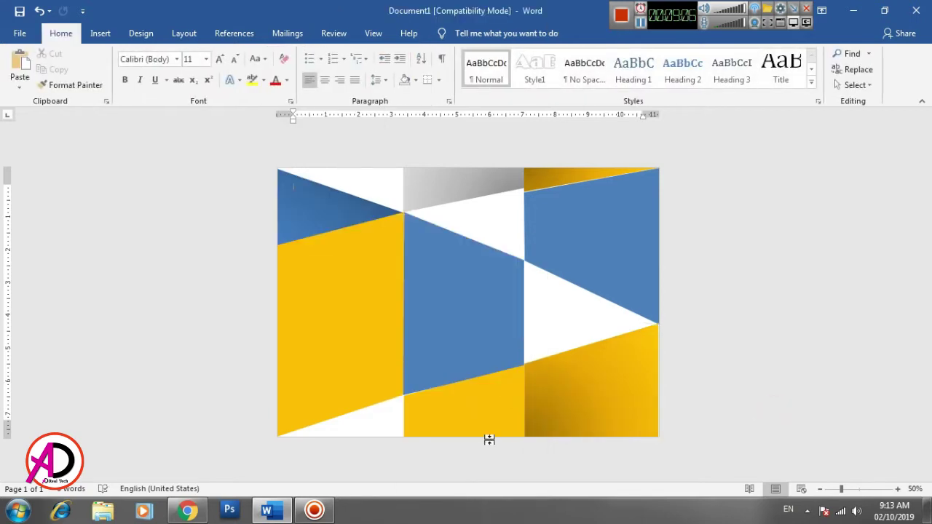
Step: Apply a dark-variation gold gradient to the bottom middle shape, darkest along its left side
{"action": "left_click", "coordinate": [488, 418]}
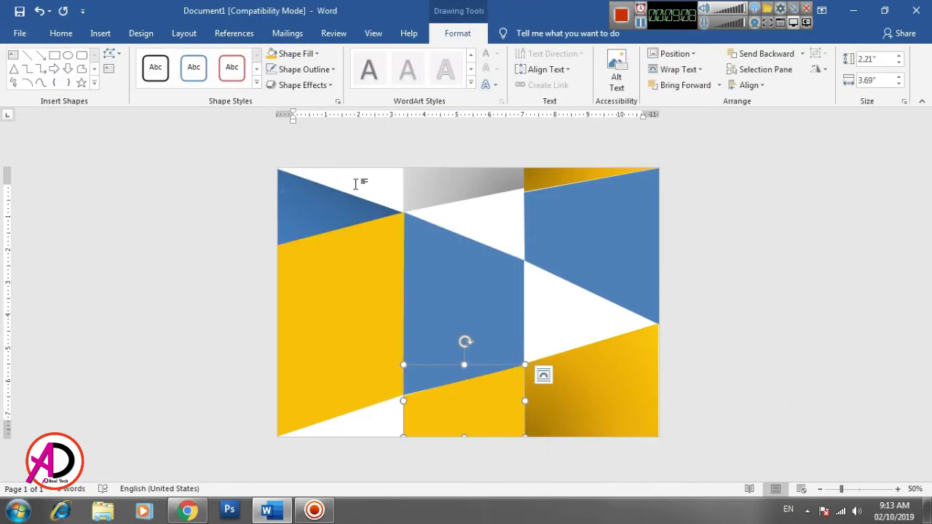
{"action": "left_click", "coordinate": [292, 53]}
{"action": "left_click", "coordinate": [310, 225]}
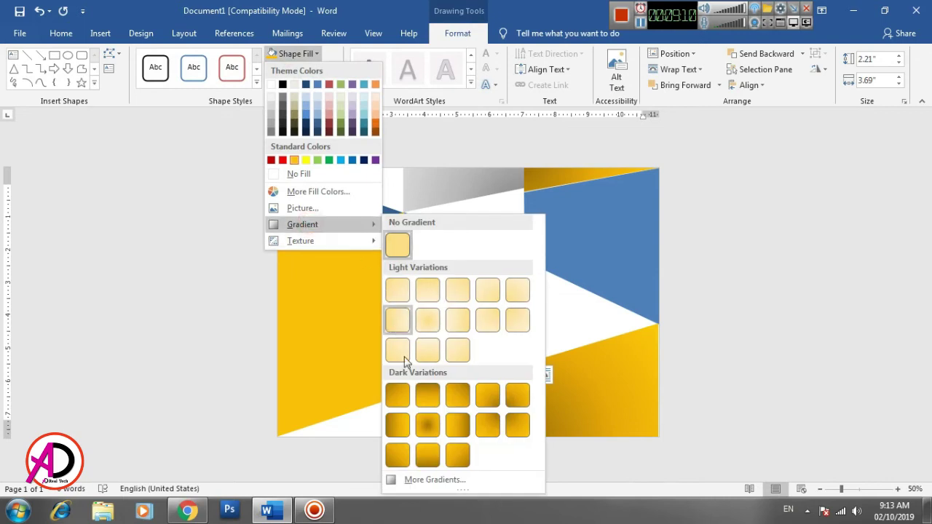
{"action": "left_click", "coordinate": [404, 425]}
{"action": "left_click", "coordinate": [757, 384]}
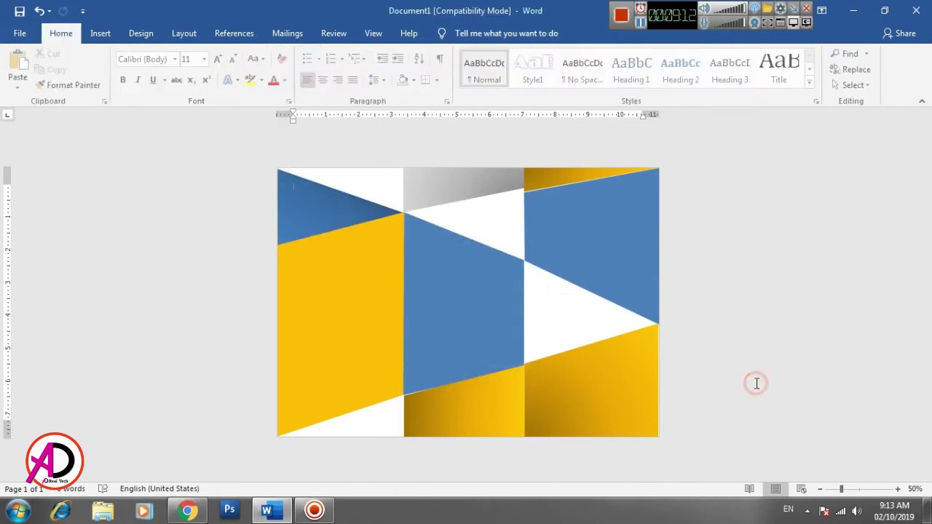
Step: Nudge the left edge of the bottom middle gradient shape to line up with the left panel's right edge
{"action": "left_click", "coordinate": [899, 489]}
{"action": "left_click", "coordinate": [899, 489]}
{"action": "left_click", "coordinate": [898, 490]}
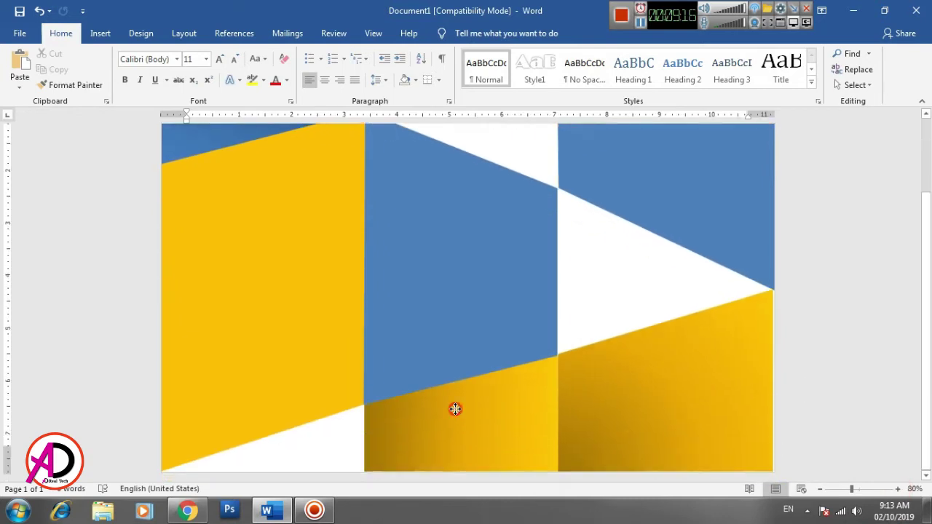
{"action": "left_click", "coordinate": [456, 410]}
{"action": "left_click_drag", "start_coordinate": [363, 411], "coordinate": [364, 411]}
{"action": "left_click", "coordinate": [910, 387]}
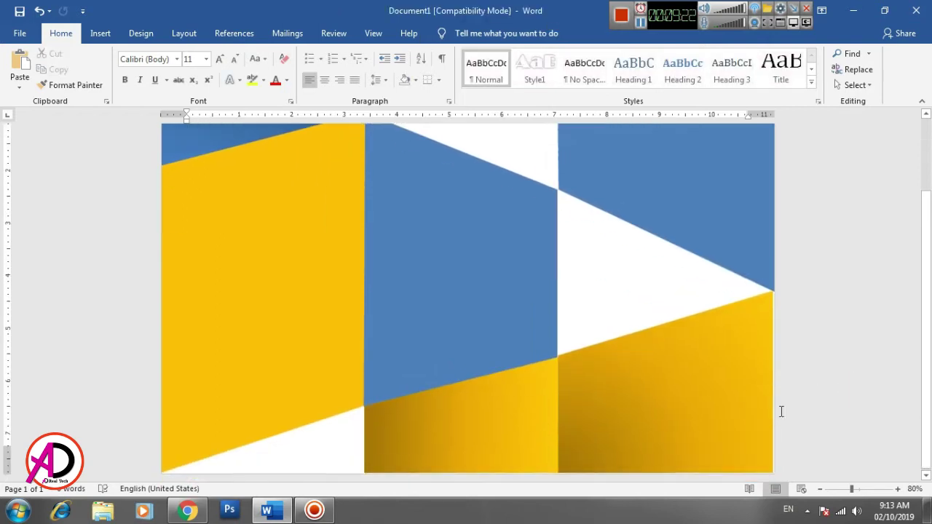
Step: Stretch the right-hand blue panel's top edge up slightly to close the gap below the gold top shape
{"action": "scroll", "coordinate": [696, 434], "scroll_direction": "up", "scroll_amount": 1, "text": "ctrl"}
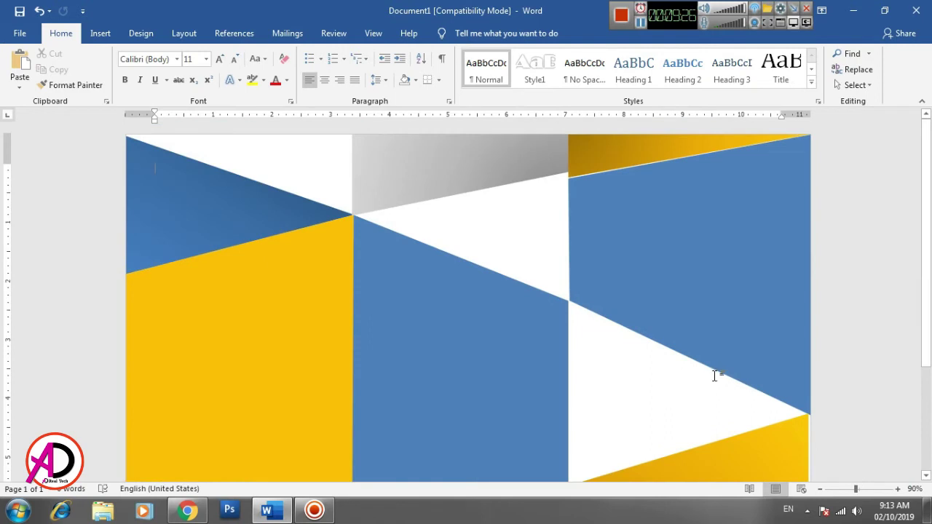
{"action": "left_click", "coordinate": [898, 489]}
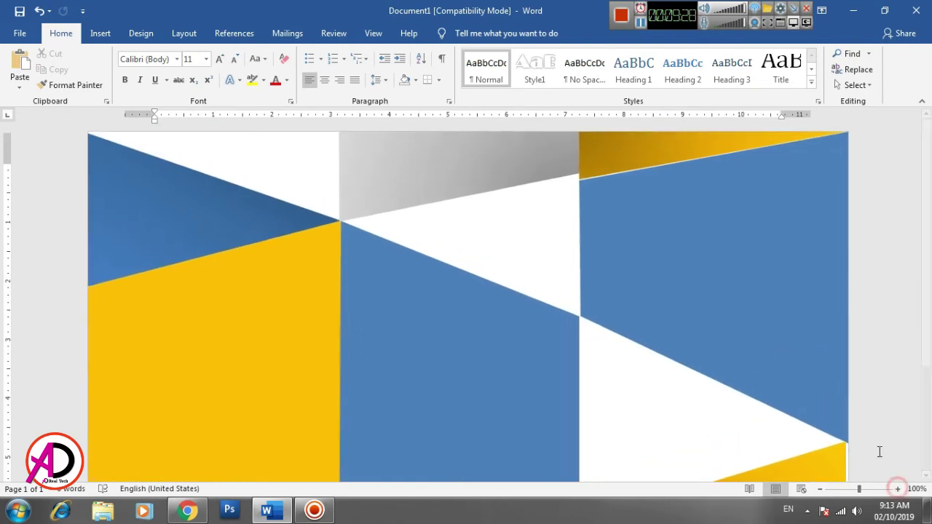
{"action": "left_click", "coordinate": [724, 292]}
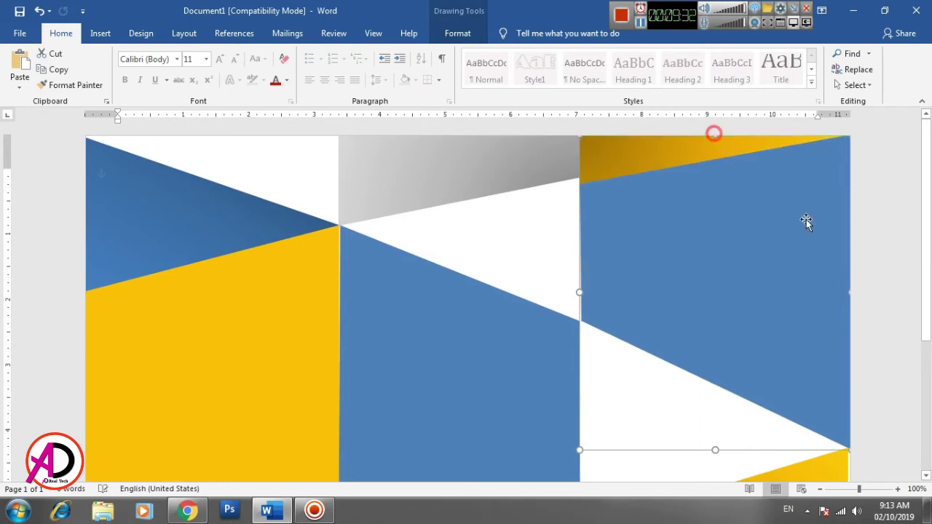
{"action": "left_click", "coordinate": [907, 254]}
Step: Edit the right-hand blue panel's points and move its lower-left point onto the middle panel's upper-right corner
{"action": "left_click", "coordinate": [741, 297]}
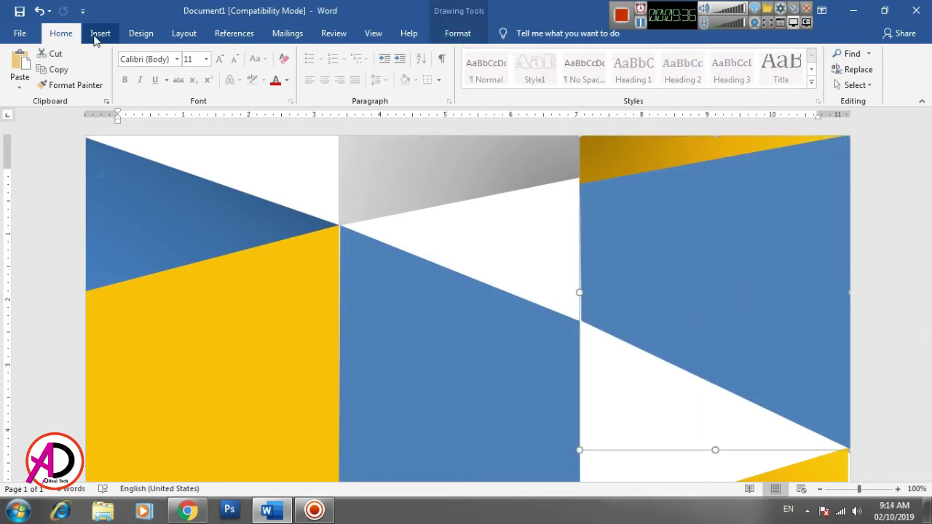
{"action": "left_click", "coordinate": [466, 35]}
{"action": "left_click", "coordinate": [110, 54]}
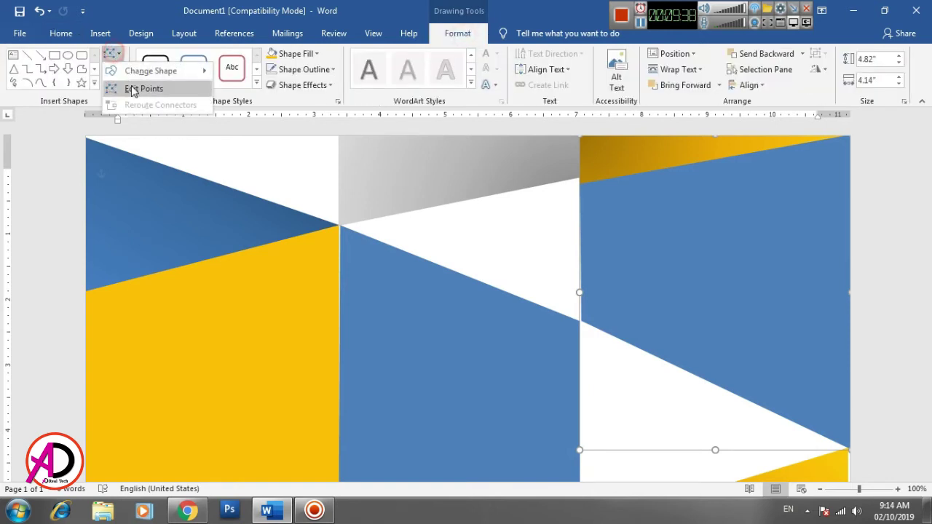
{"action": "left_click", "coordinate": [129, 89]}
{"action": "left_click", "coordinate": [583, 322]}
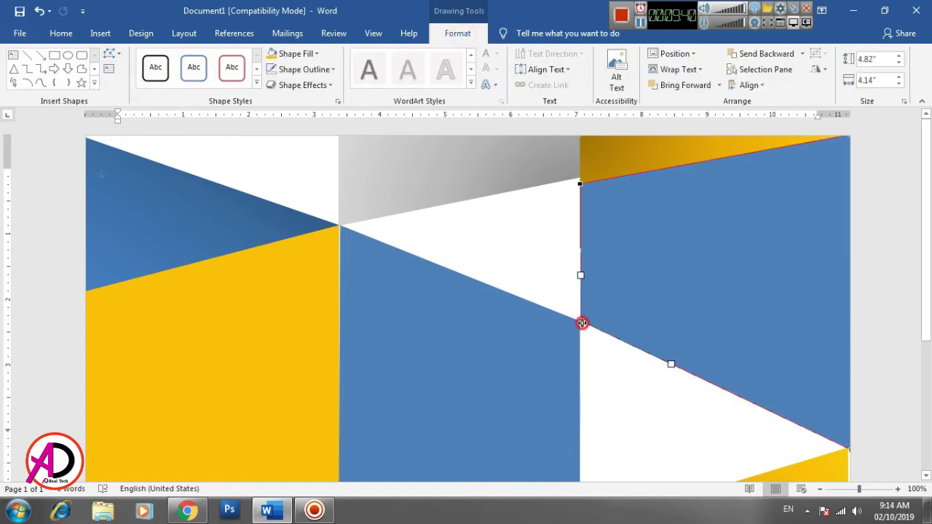
{"action": "left_click", "coordinate": [869, 327]}
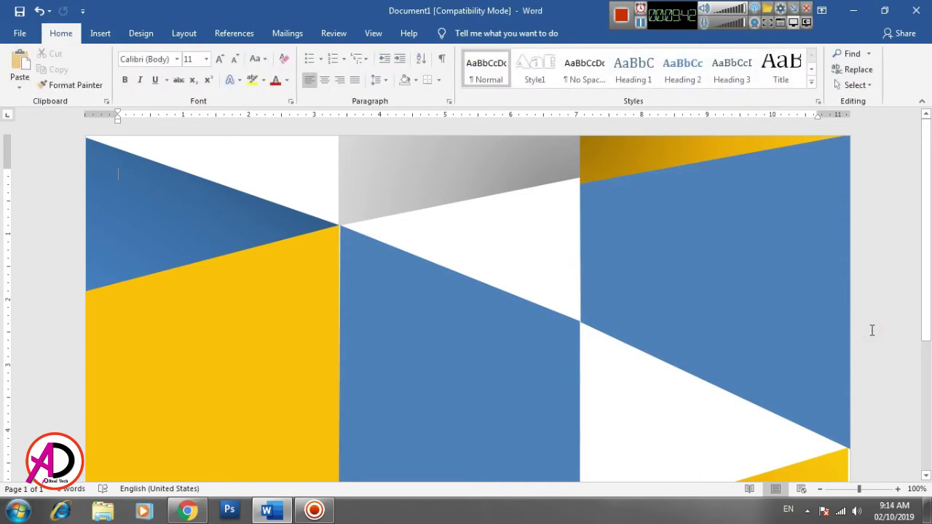
Step: Fine-tune the right-hand blue panel's lower-left point where it meets the middle blue panel
{"action": "left_click", "coordinate": [744, 323]}
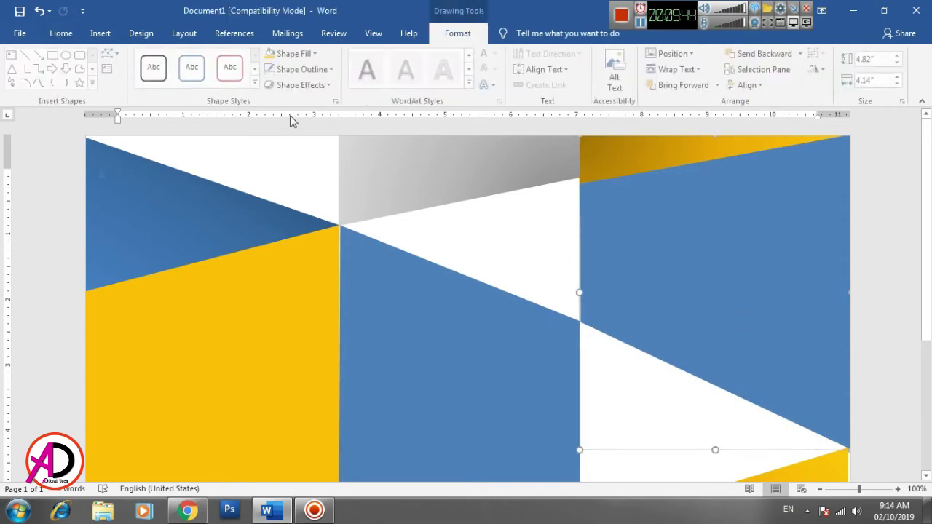
{"action": "left_click", "coordinate": [110, 54]}
{"action": "left_click", "coordinate": [132, 90]}
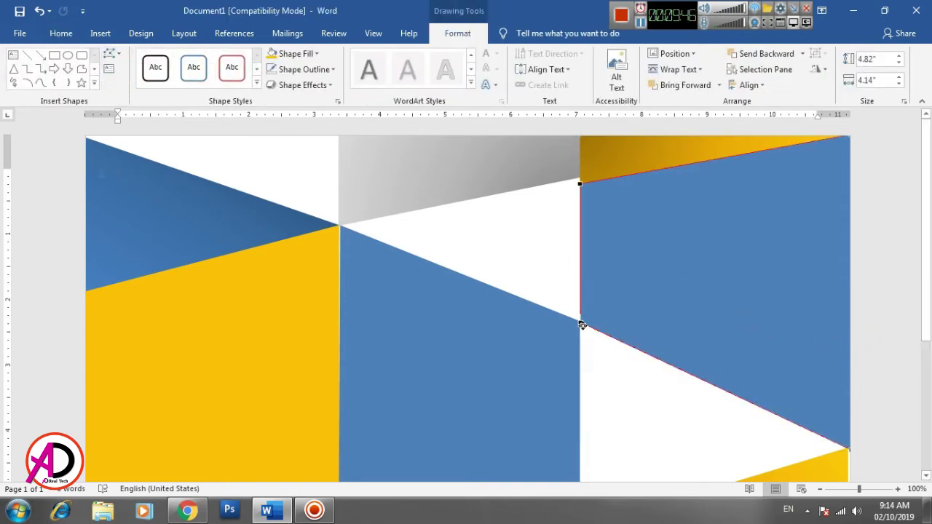
{"action": "left_click", "coordinate": [580, 324]}
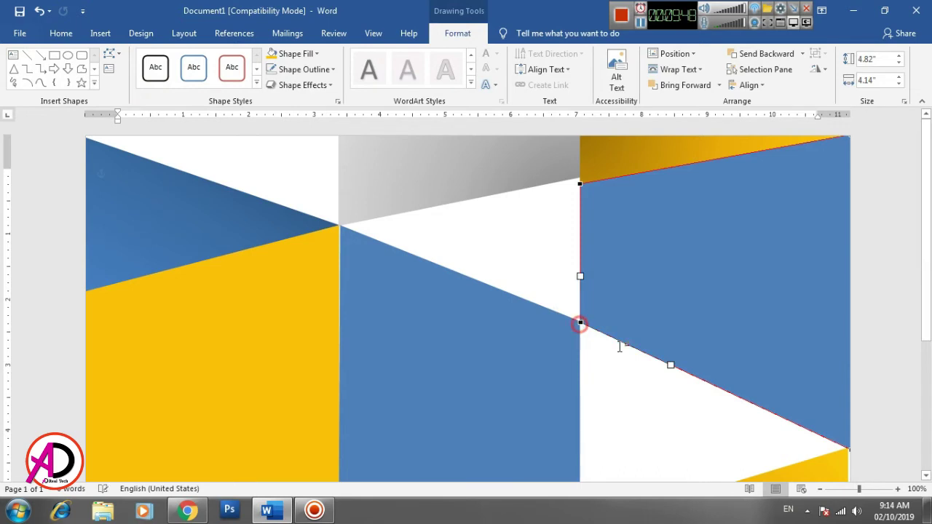
{"action": "left_click", "coordinate": [873, 309]}
Step: Widen the lower-right gold gradient shape slightly so its right edge reaches the page's edge
{"action": "scroll", "coordinate": [877, 309], "scroll_direction": "down", "scroll_amount": 4}
{"action": "left_click", "coordinate": [831, 360]}
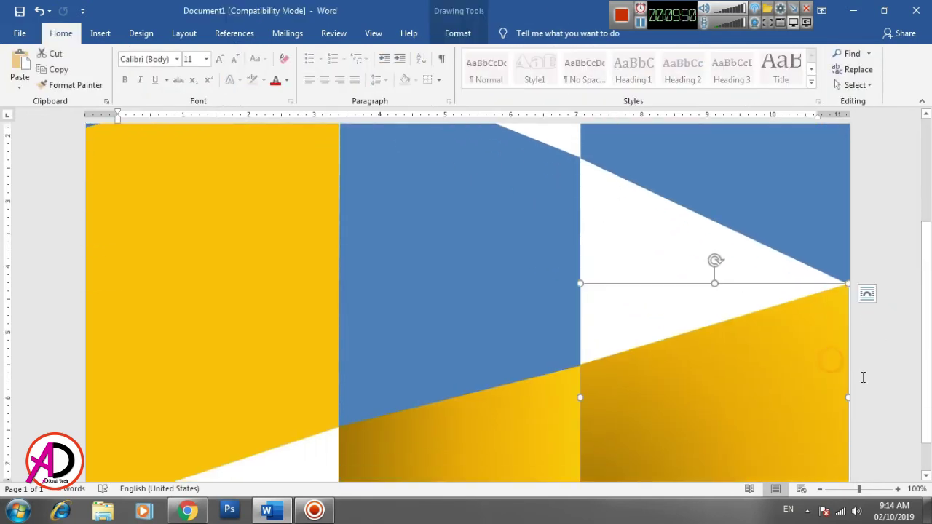
{"action": "left_click_drag", "start_coordinate": [847, 397], "coordinate": [850, 396]}
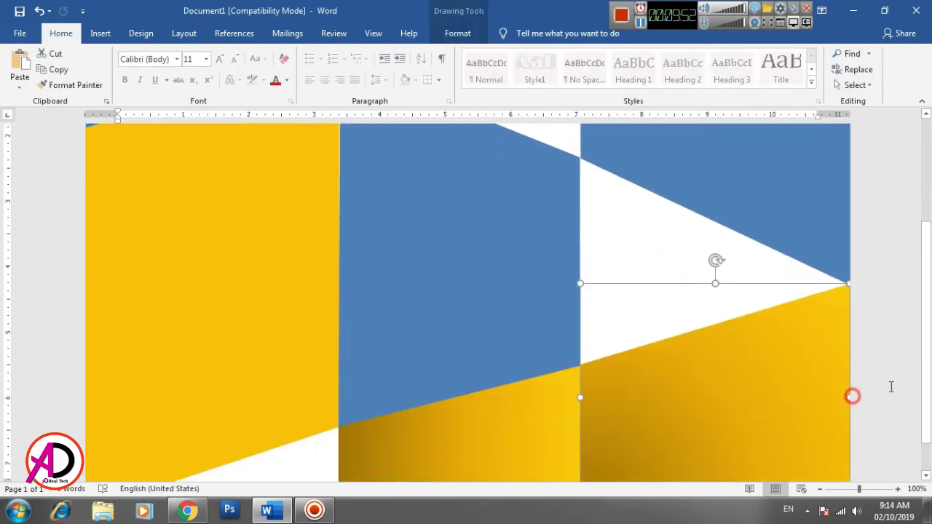
{"action": "left_click", "coordinate": [903, 367]}
{"action": "scroll", "coordinate": [905, 359], "scroll_direction": "down", "scroll_amount": 2}
{"action": "scroll", "coordinate": [904, 360], "scroll_direction": "down", "scroll_amount": 3}
{"action": "left_click", "coordinate": [801, 371]}
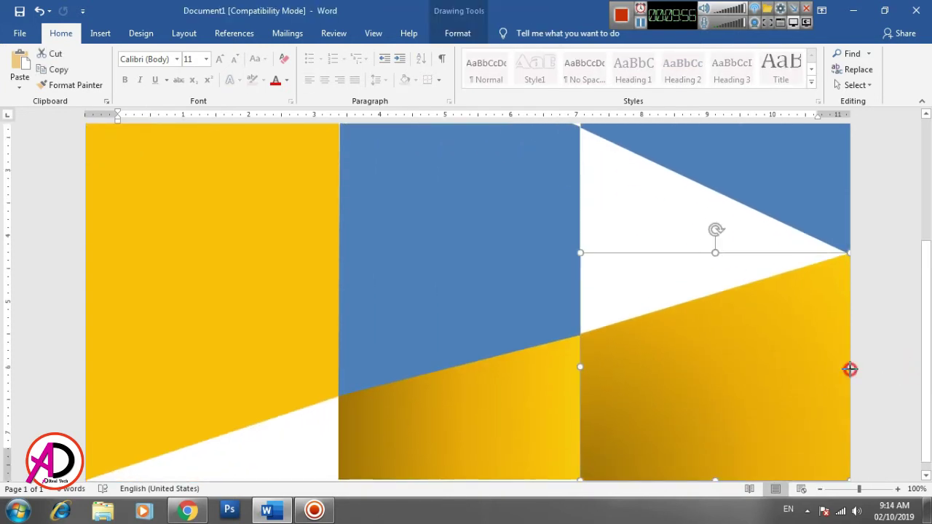
{"action": "left_click_drag", "start_coordinate": [850, 370], "coordinate": [852, 370]}
{"action": "left_click", "coordinate": [887, 362]}
Step: Look over the whole page to check how the shapes' edges and corners meet
{"action": "scroll", "coordinate": [881, 393], "scroll_direction": "down", "scroll_amount": 3}
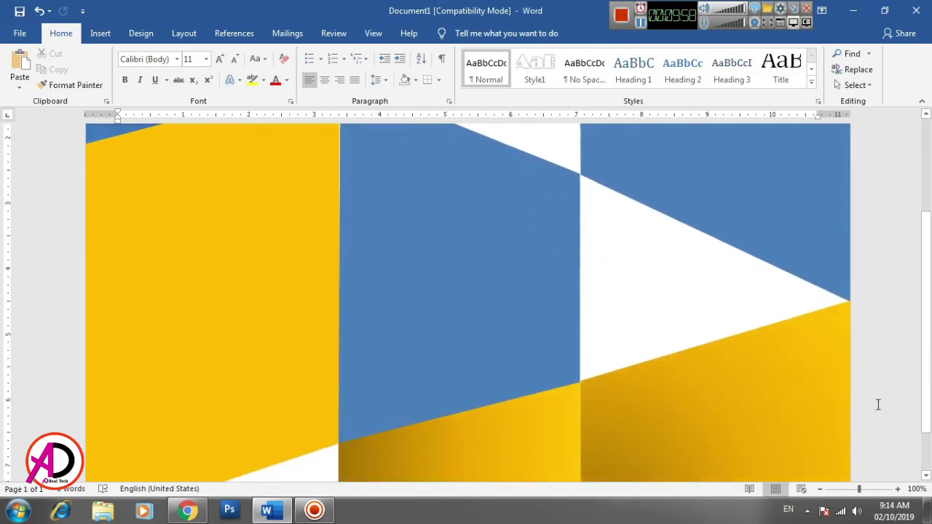
{"action": "scroll", "coordinate": [876, 407], "scroll_direction": "up", "scroll_amount": 4}
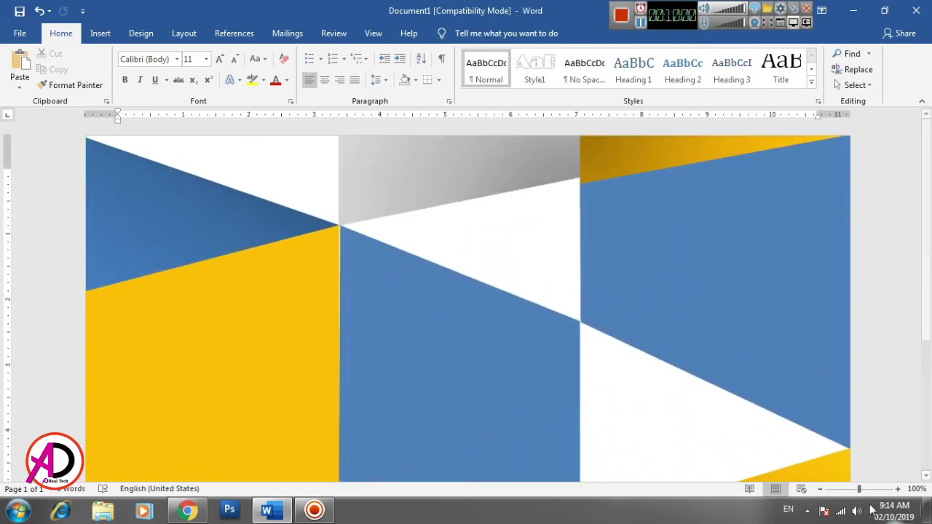
{"action": "left_click", "coordinate": [821, 492]}
{"action": "left_click", "coordinate": [821, 492]}
{"action": "left_click", "coordinate": [822, 492]}
{"action": "left_click", "coordinate": [821, 492]}
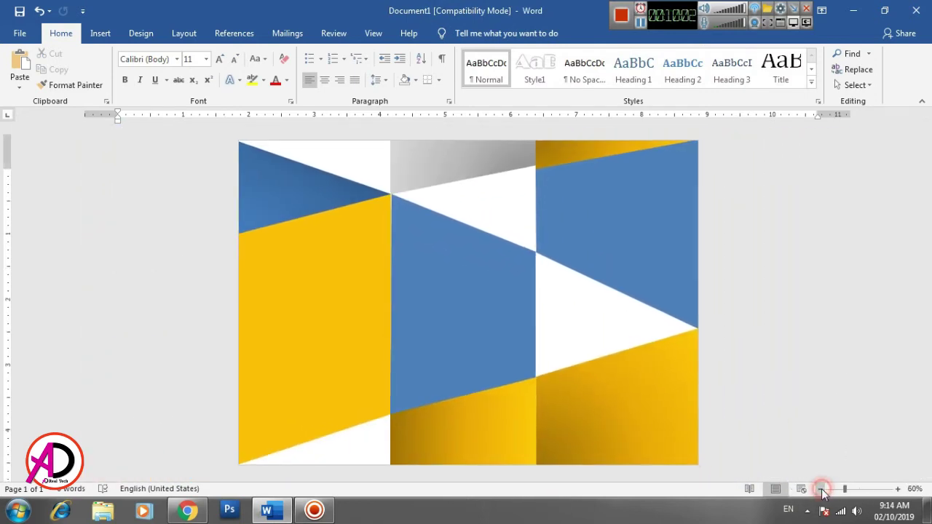
{"action": "left_click", "coordinate": [898, 490]}
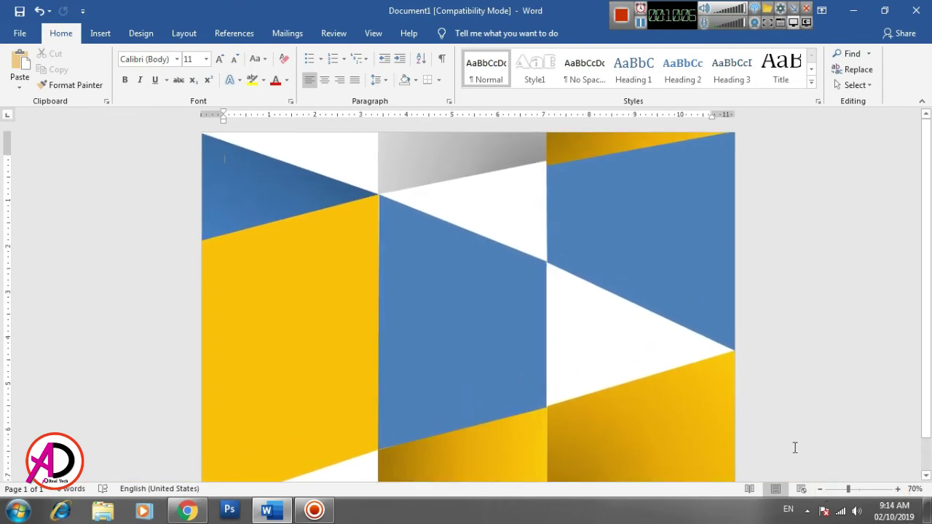
{"action": "scroll", "coordinate": [717, 423], "scroll_direction": "down", "scroll_amount": 1}
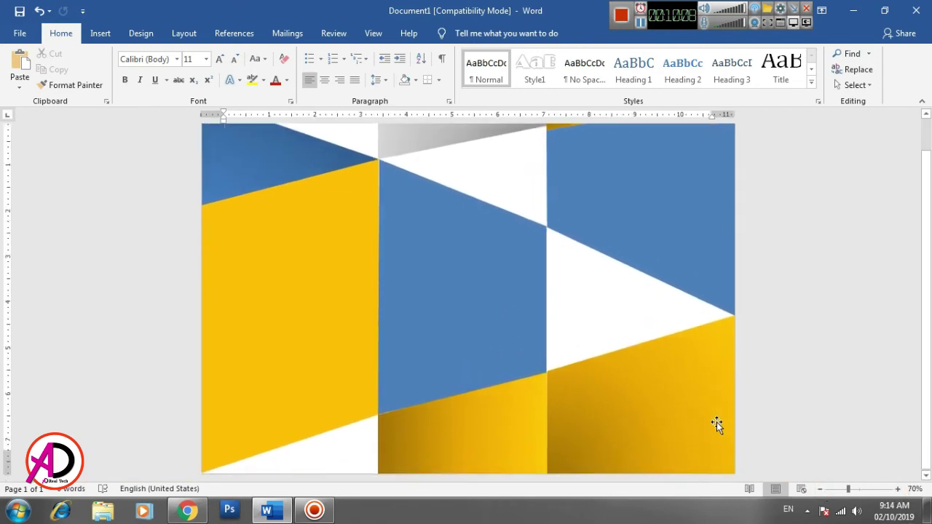
{"action": "scroll", "coordinate": [717, 422], "scroll_direction": "up", "scroll_amount": 1}
{"action": "scroll", "coordinate": [717, 422], "scroll_direction": "down", "scroll_amount": 1}
{"action": "scroll", "coordinate": [719, 425], "scroll_direction": "up", "scroll_amount": 1}
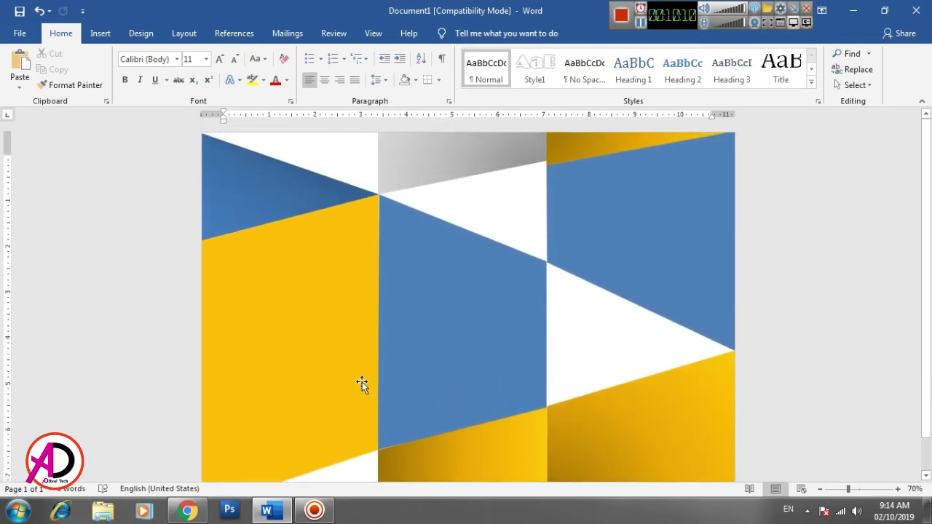
Step: Insert plain black WordArt, place it on the gold left panel and set its text to "COMPANY NAME"
{"action": "left_click", "coordinate": [102, 34]}
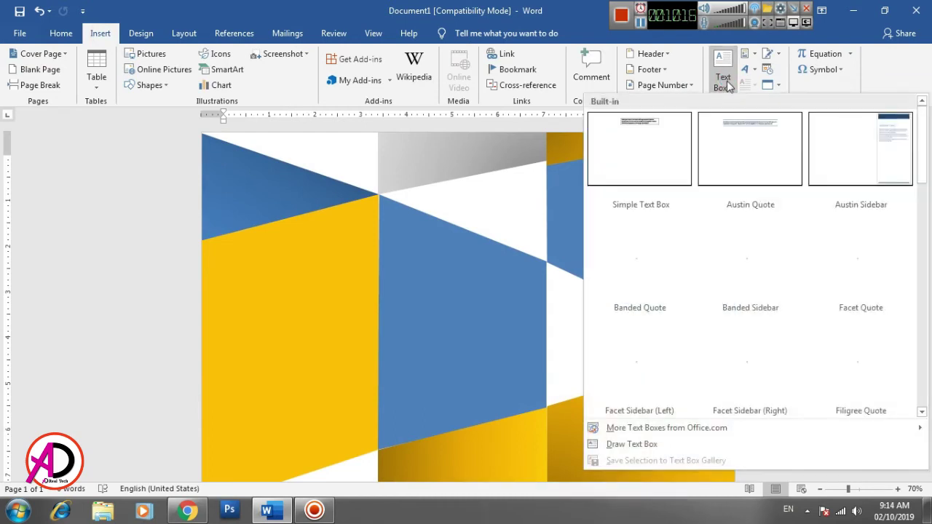
{"action": "left_click", "coordinate": [729, 86]}
{"action": "left_click", "coordinate": [755, 70]}
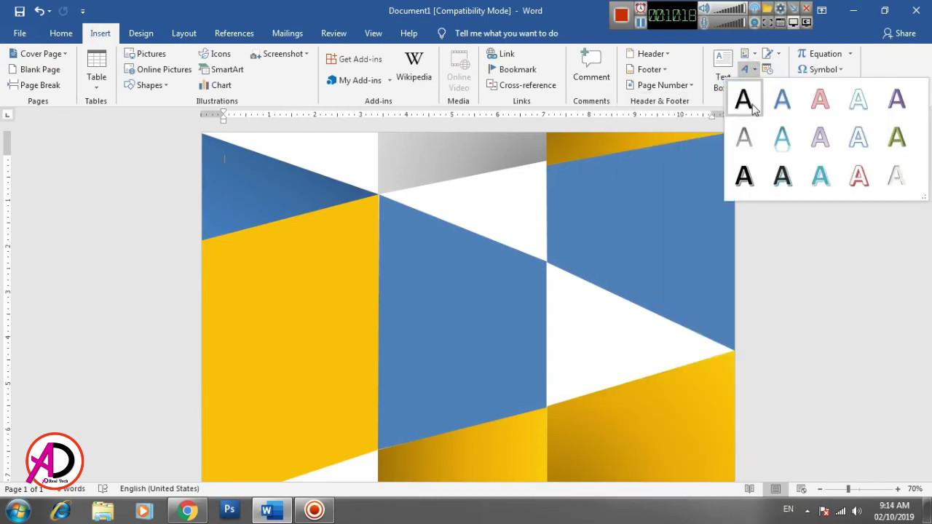
{"action": "left_click", "coordinate": [753, 107]}
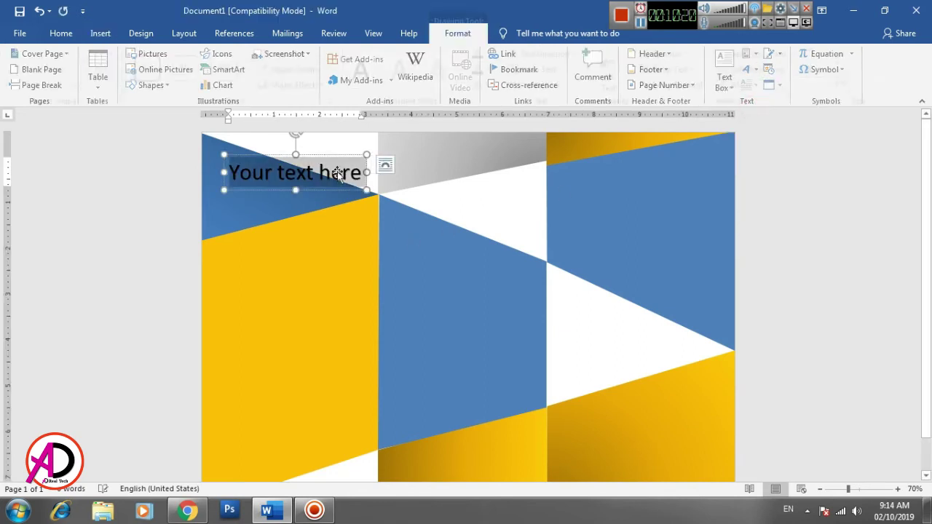
{"action": "left_click", "coordinate": [334, 172]}
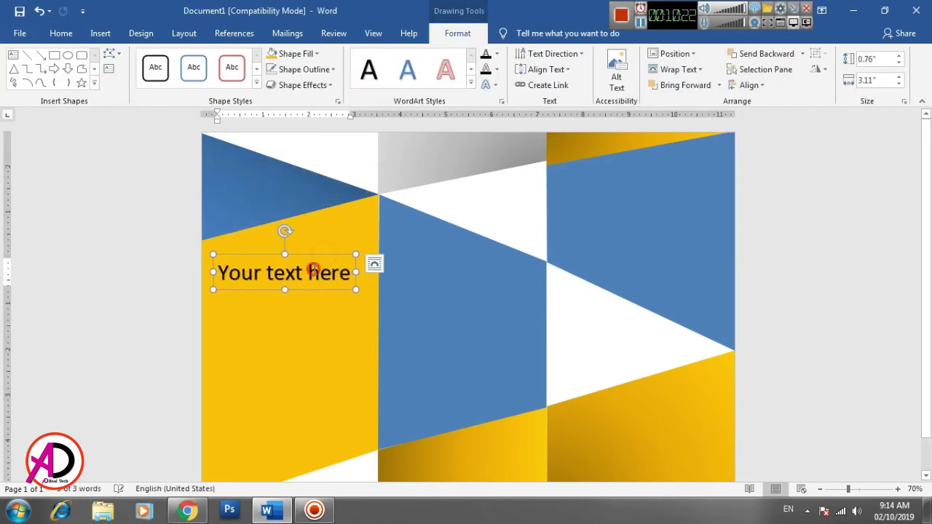
{"action": "triple_click", "coordinate": [315, 279]}
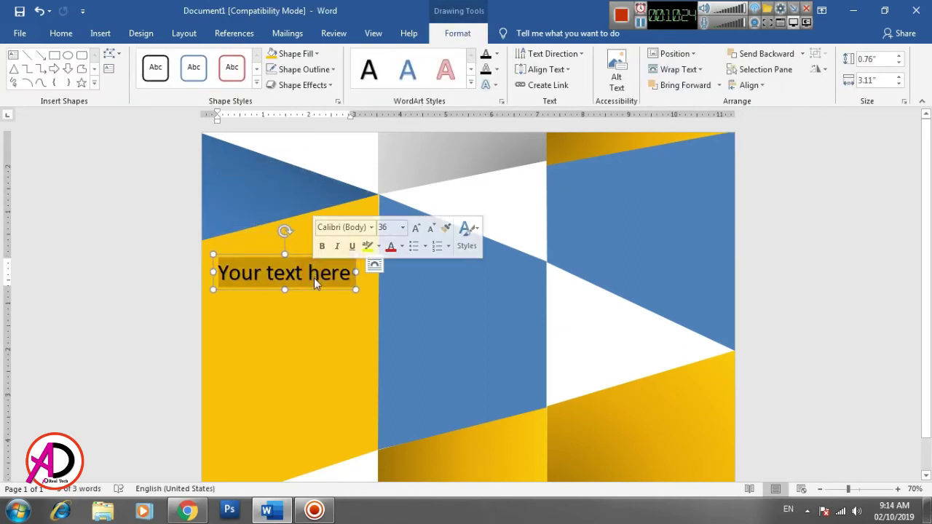
{"action": "type", "text": "COMPANY NAME"}
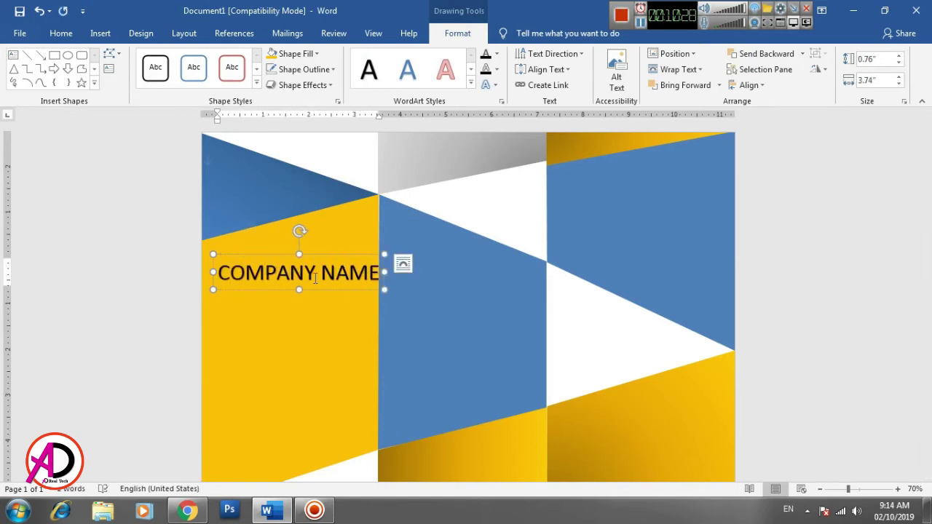
Step: Shrink the "COMPANY NAME" text until its box is about 0.44" tall and 1.97" wide
{"action": "key", "text": "ctrl+a"}
{"action": "key", "text": "ctrl+bracketleft"}
{"action": "key", "text": "ctrl+bracketleft"}
{"action": "key", "text": "ctrl+bracketleft"}
{"action": "key", "text": "ctrl+bracketleft"}
{"action": "key", "text": "ctrl+bracketleft"}
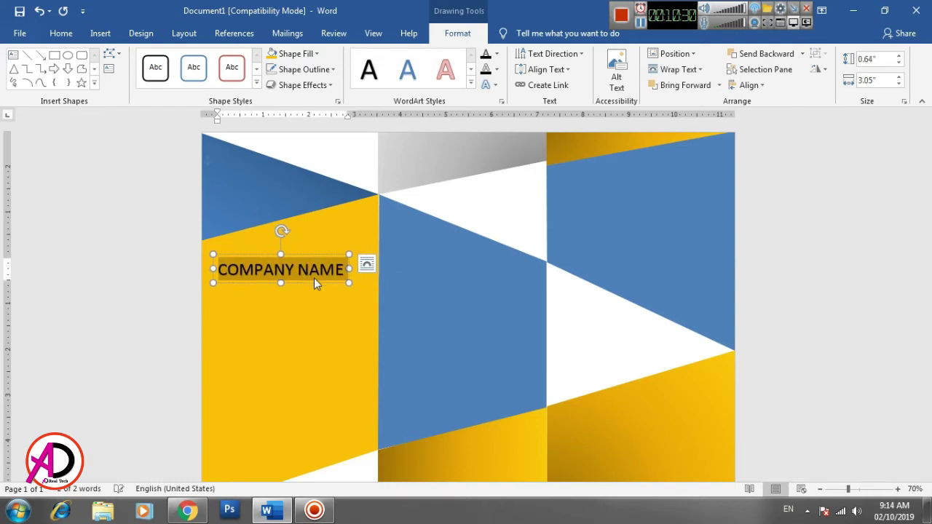
{"action": "key", "text": "ctrl+bracketleft"}
{"action": "key", "text": "ctrl+bracketleft"}
{"action": "key", "text": "ctrl+bracketleft"}
{"action": "key", "text": "ctrl+bracketleft"}
{"action": "key", "text": "ctrl+bracketleft"}
{"action": "key", "text": "ctrl+bracketleft"}
{"action": "key", "text": "ctrl+bracketleft"}
{"action": "key", "text": "ctrl+bracketleft"}
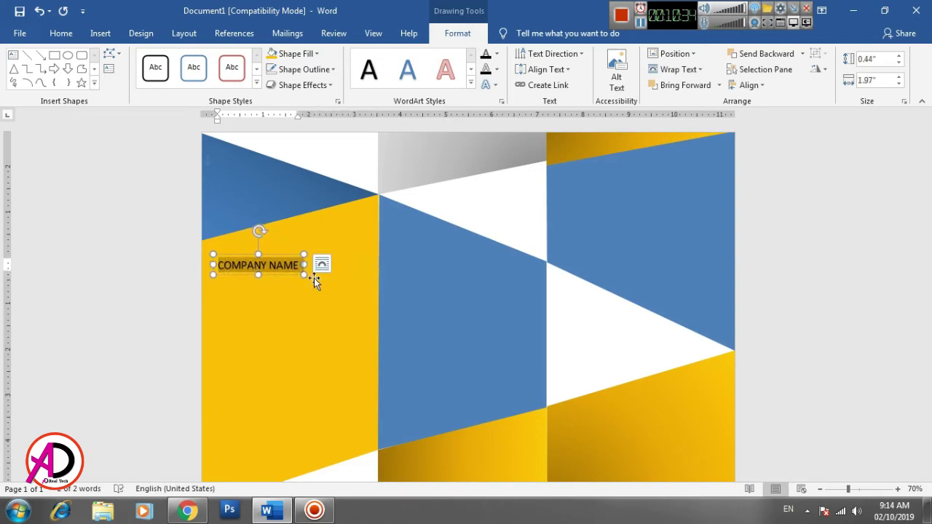
Step: Move the "COMPANY NAME" text onto the blue gradient shape in the page's upper-left corner
{"action": "left_click", "coordinate": [898, 490]}
{"action": "left_click", "coordinate": [898, 490]}
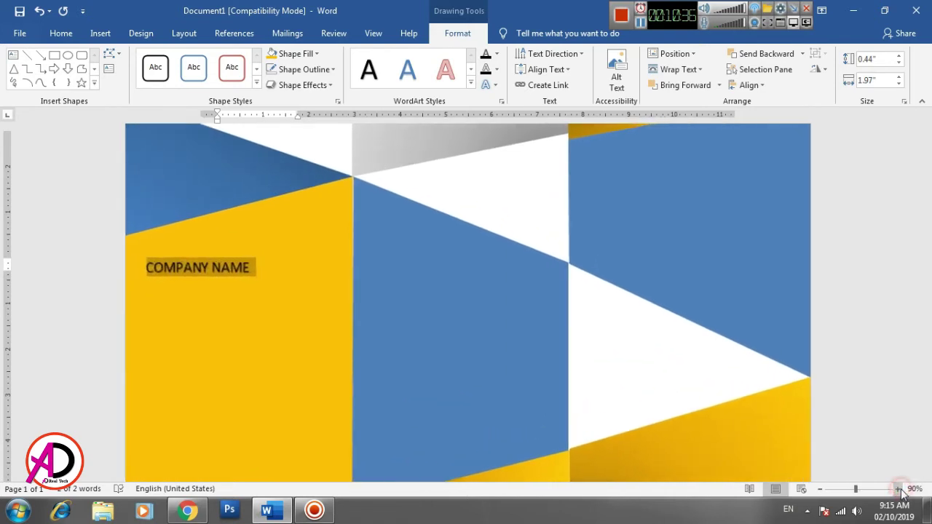
{"action": "left_click", "coordinate": [898, 490]}
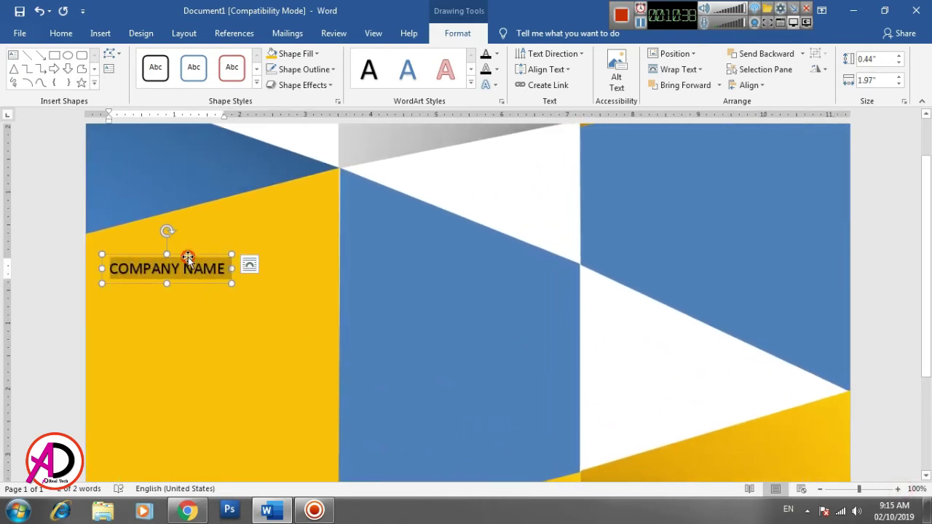
{"action": "left_click_drag", "start_coordinate": [188, 256], "coordinate": [176, 169]}
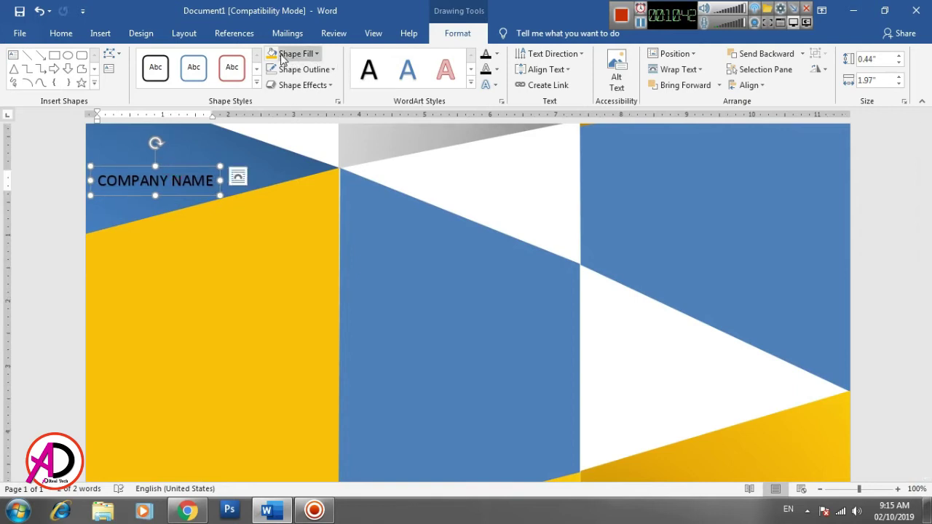
Step: Change the fill colour of the "COMPANY NAME" text on the blue gradient shape to white
{"action": "left_click", "coordinate": [496, 54]}
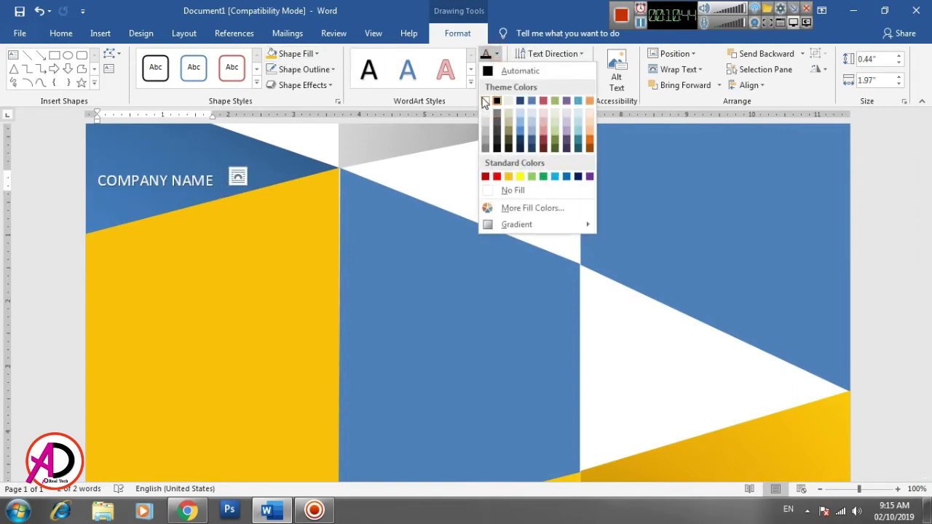
{"action": "left_click", "coordinate": [486, 102]}
{"action": "scroll", "coordinate": [699, 280], "scroll_direction": "up", "scroll_amount": 2}
{"action": "left_click", "coordinate": [548, 261]}
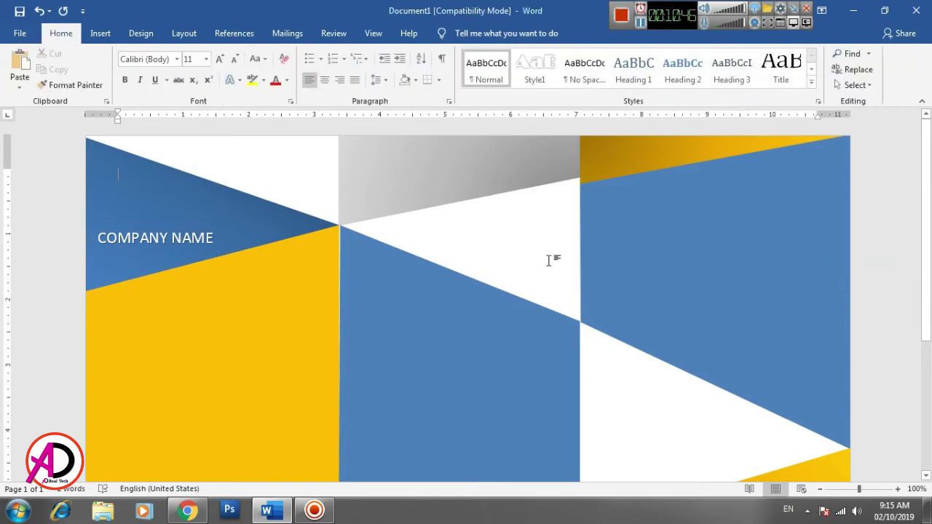
Step: Draw a hexagon about 0.54" tall and 0.63" wide on the gold left panel
{"action": "left_click", "coordinate": [100, 34]}
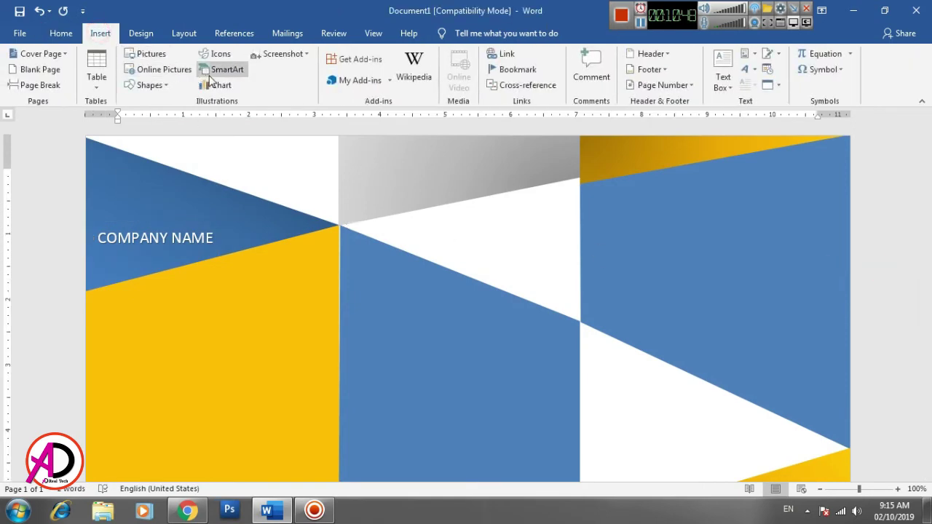
{"action": "left_click", "coordinate": [152, 85]}
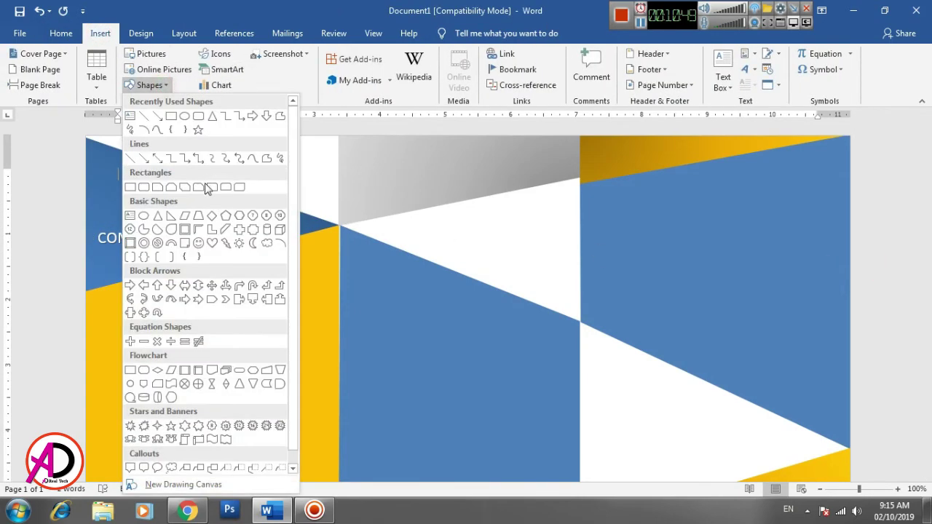
{"action": "left_click", "coordinate": [239, 216]}
{"action": "mouse_move", "coordinate": [218, 307]}
{"action": "left_mouse_down"}
{"action": "mouse_move", "coordinate": [248, 354]}
{"action": "mouse_move", "coordinate": [237, 339]}
{"action": "mouse_move", "coordinate": [258, 342]}
{"action": "left_mouse_up"}
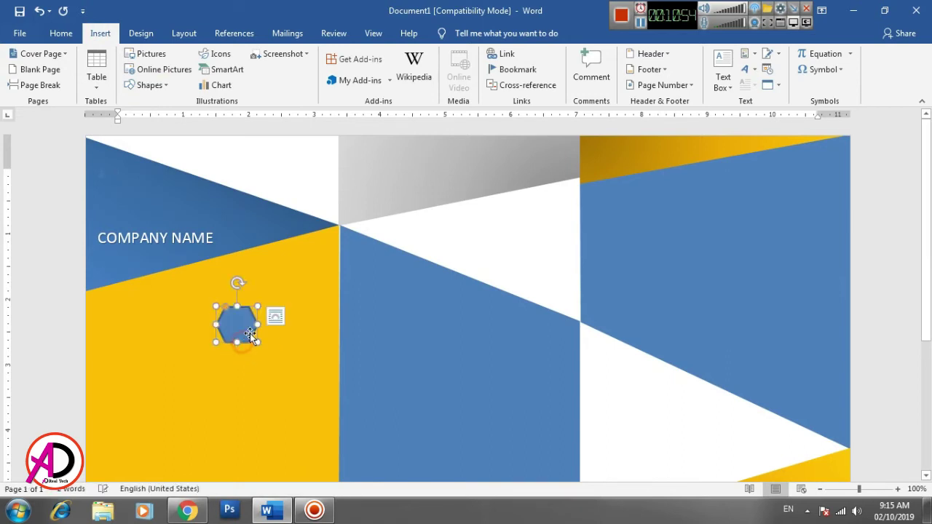
Step: Remove the hexagon's fill and give it a white outline with a weight of 4½ pt
{"action": "left_click", "coordinate": [291, 54]}
{"action": "left_click", "coordinate": [295, 174]}
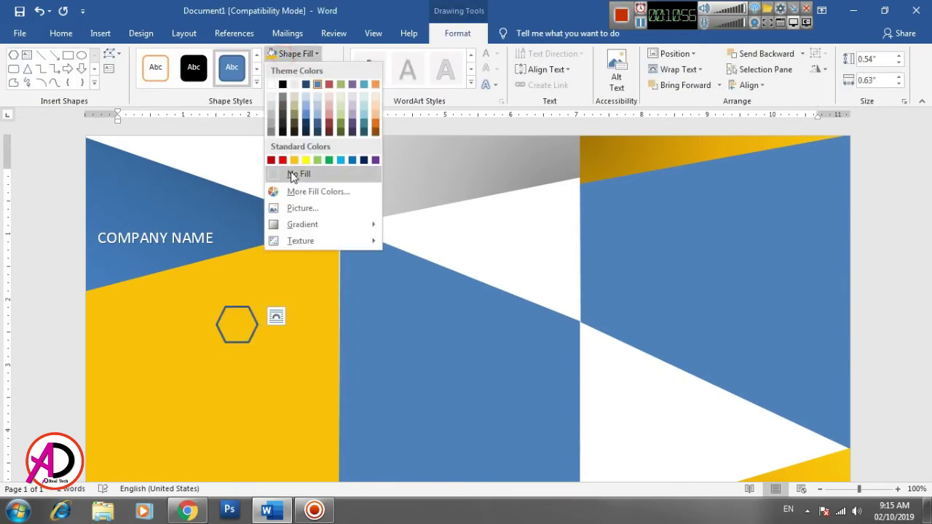
{"action": "left_click", "coordinate": [299, 69]}
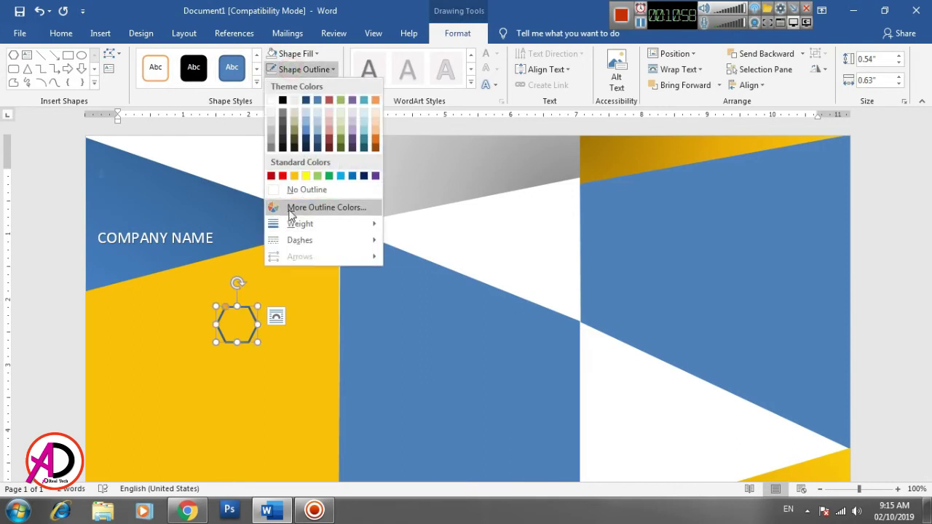
{"action": "left_click", "coordinate": [271, 100]}
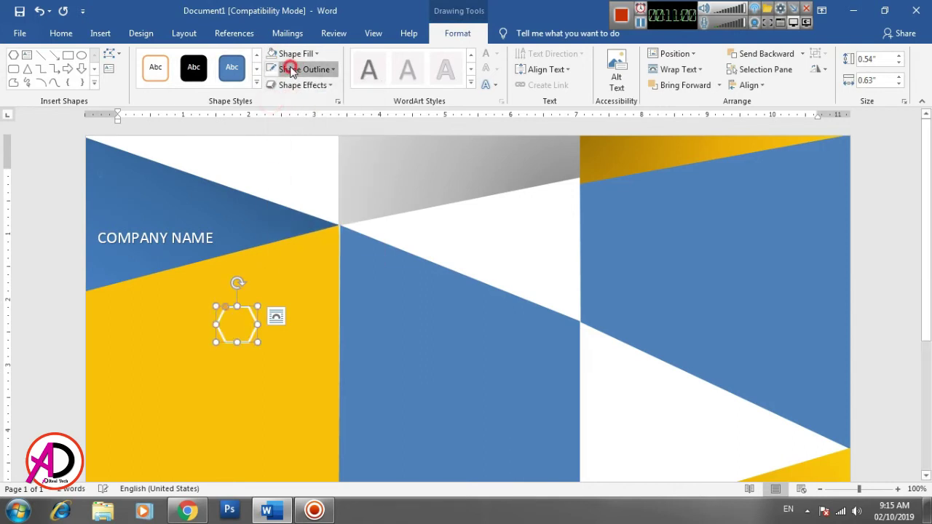
{"action": "left_click", "coordinate": [299, 69]}
{"action": "left_click", "coordinate": [299, 223]}
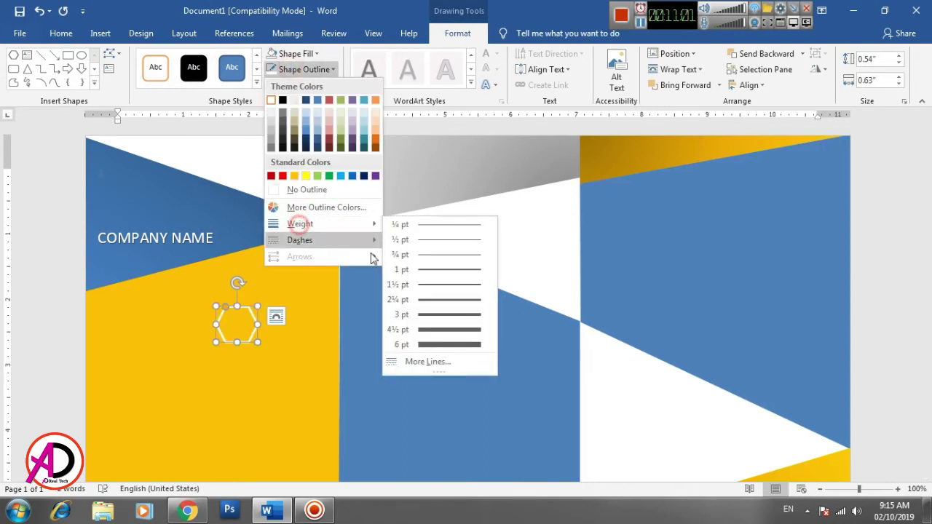
{"action": "left_click", "coordinate": [440, 332]}
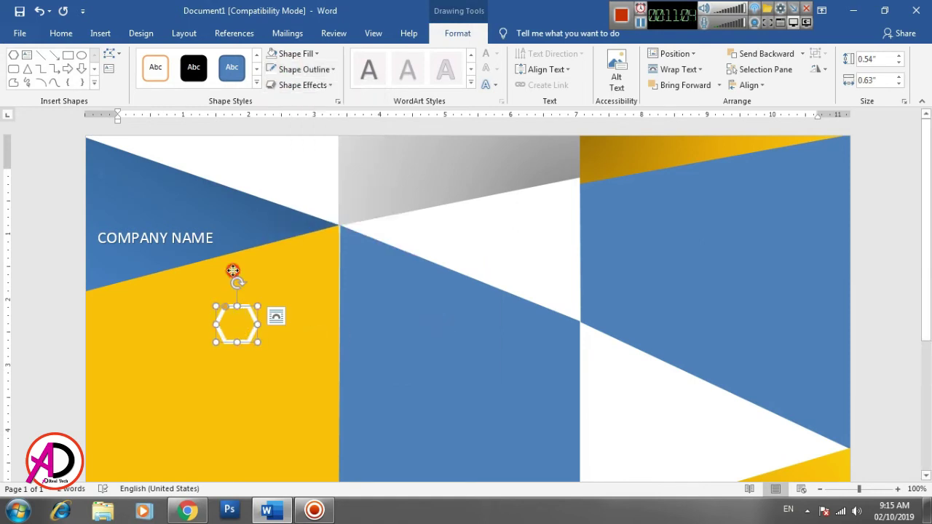
Step: Move the hexagon onto the blue gradient shape, just above the "COMPANY NAME" text
{"action": "mouse_move", "coordinate": [232, 271]}
{"action": "left_mouse_down"}
{"action": "mouse_move", "coordinate": [128, 189]}
{"action": "mouse_move", "coordinate": [145, 190]}
{"action": "left_mouse_up"}
{"action": "left_click", "coordinate": [306, 184]}
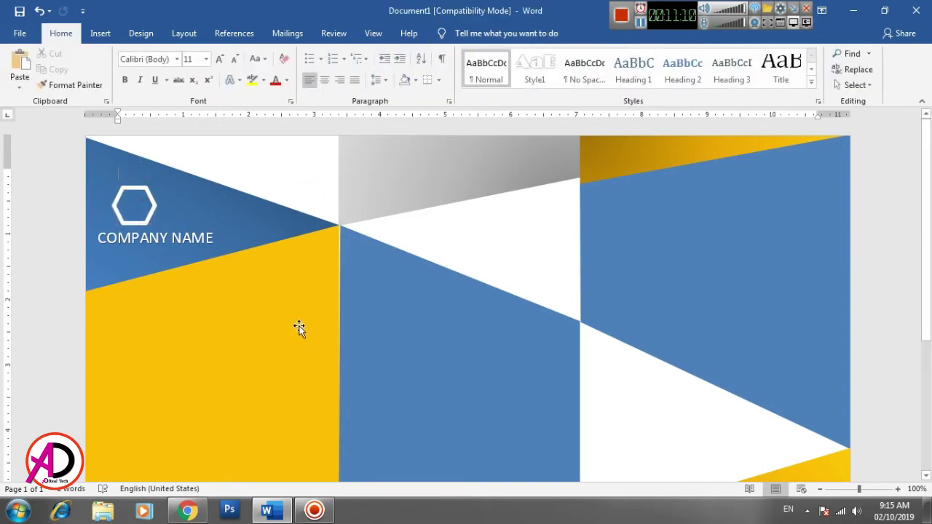
{"action": "scroll", "coordinate": [302, 344], "scroll_direction": "down", "scroll_amount": 6}
{"action": "scroll", "coordinate": [298, 350], "scroll_direction": "up", "scroll_amount": 6}
Step: Set the outline weight of the hexagon above the "COMPANY NAME" text to 3 pt
{"action": "left_click", "coordinate": [139, 219]}
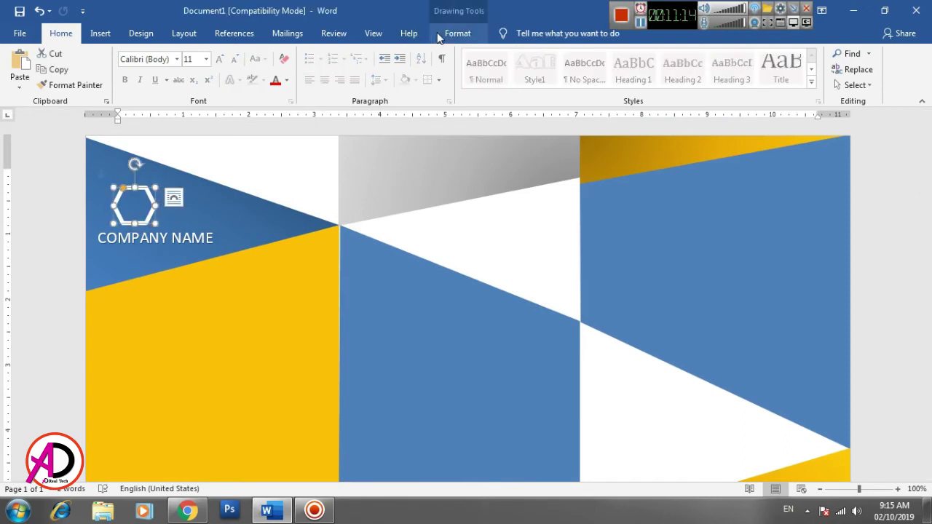
{"action": "left_click", "coordinate": [441, 34]}
{"action": "left_click", "coordinate": [301, 69]}
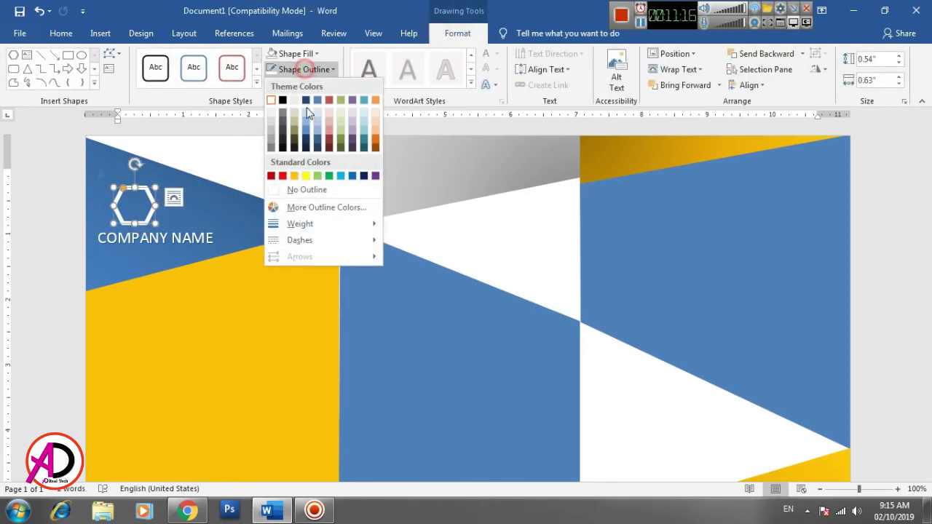
{"action": "left_click", "coordinate": [300, 224]}
{"action": "left_click", "coordinate": [432, 313]}
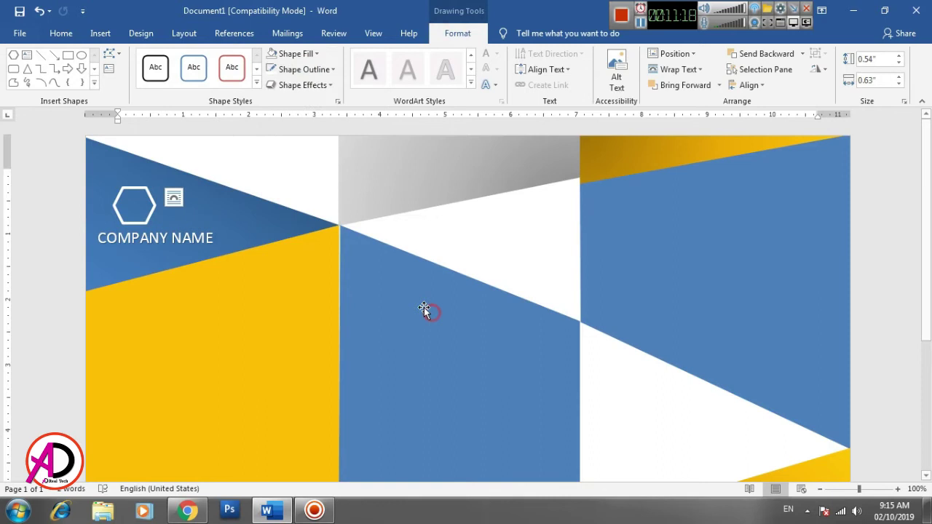
{"action": "left_click", "coordinate": [469, 227]}
{"action": "scroll", "coordinate": [510, 313], "scroll_direction": "down", "scroll_amount": 2}
{"action": "scroll", "coordinate": [452, 326], "scroll_direction": "up", "scroll_amount": 2}
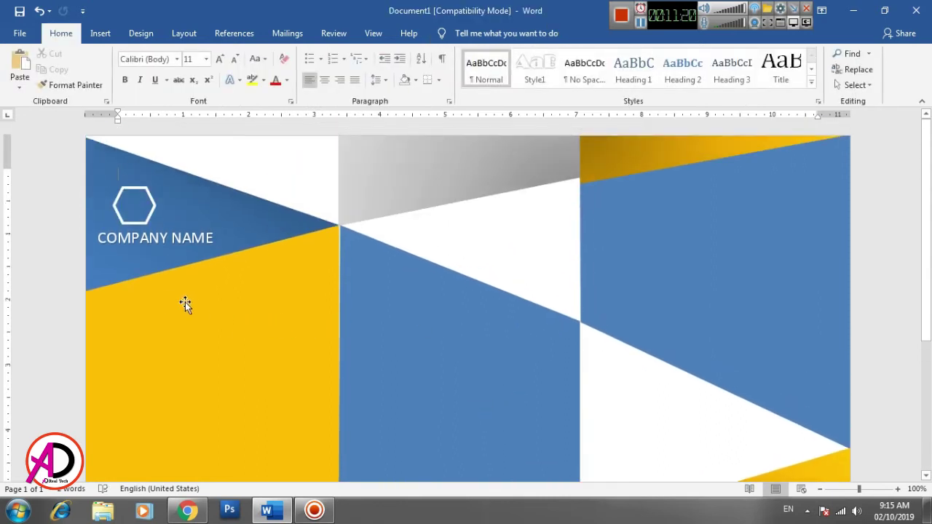
{"action": "scroll", "coordinate": [399, 377], "scroll_direction": "down", "scroll_amount": 4}
{"action": "scroll", "coordinate": [401, 383], "scroll_direction": "up", "scroll_amount": 3}
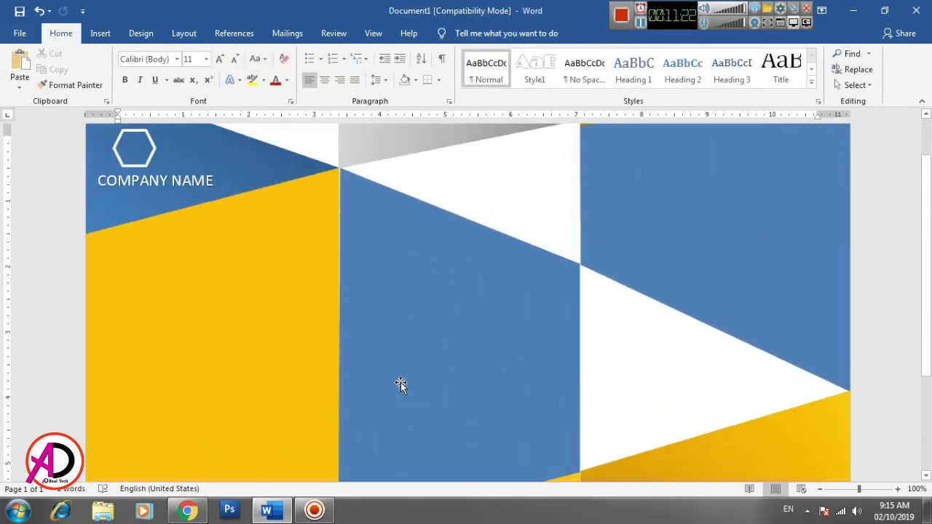
{"action": "scroll", "coordinate": [400, 382], "scroll_direction": "up", "scroll_amount": 1}
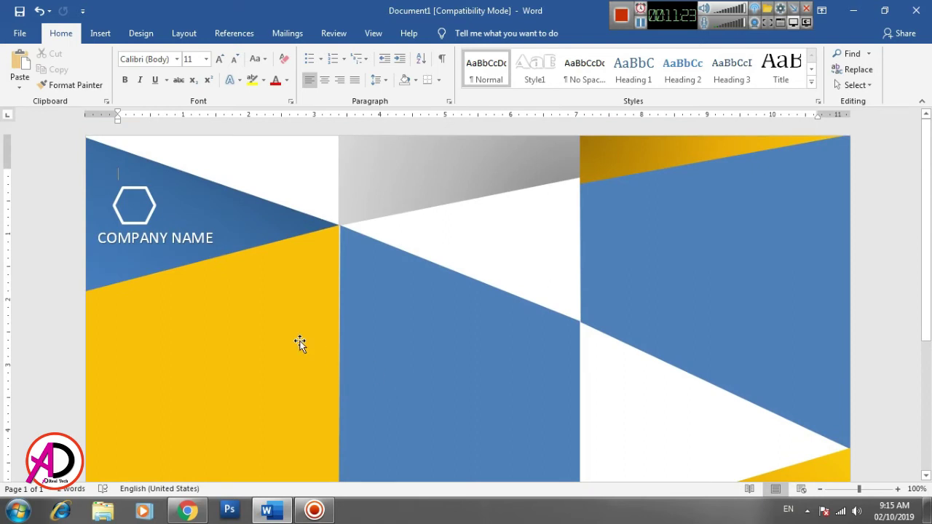
Step: Place an enlarged copy of the white hexagon in the upper part of the blue right panel and trim its width and height slightly
{"action": "left_click", "coordinate": [136, 226]}
{"action": "mouse_move", "coordinate": [155, 213]}
{"action": "left_mouse_down"}
{"action": "mouse_move", "coordinate": [169, 226]}
{"action": "mouse_move", "coordinate": [760, 240]}
{"action": "mouse_move", "coordinate": [725, 222]}
{"action": "mouse_move", "coordinate": [756, 251]}
{"action": "mouse_move", "coordinate": [740, 261]}
{"action": "left_mouse_up"}
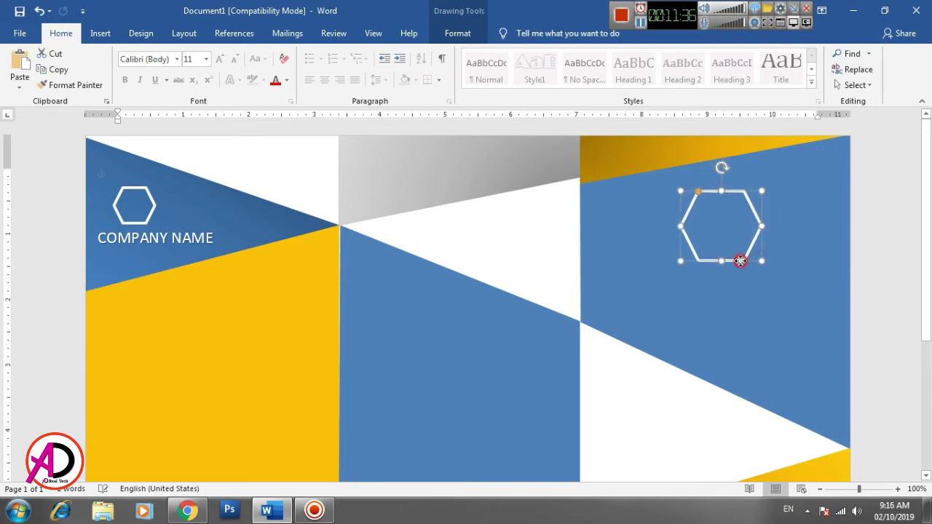
{"action": "left_click_drag", "start_coordinate": [762, 228], "coordinate": [758, 229]}
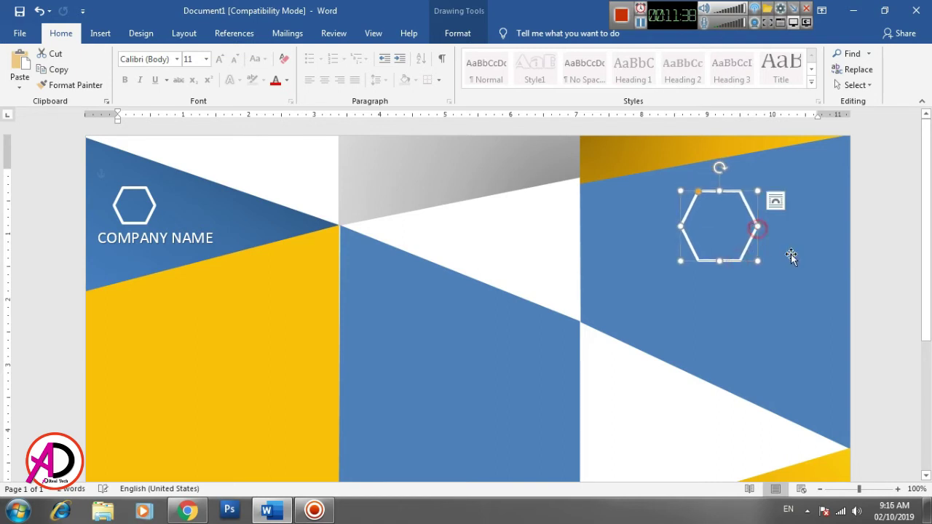
{"action": "left_click", "coordinate": [879, 257]}
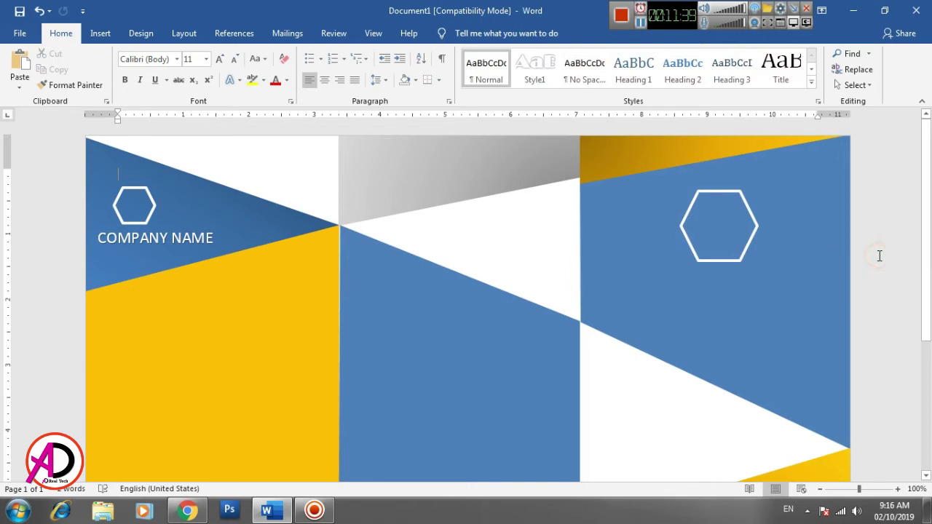
{"action": "left_click", "coordinate": [735, 258]}
{"action": "left_click_drag", "start_coordinate": [719, 260], "coordinate": [719, 257]}
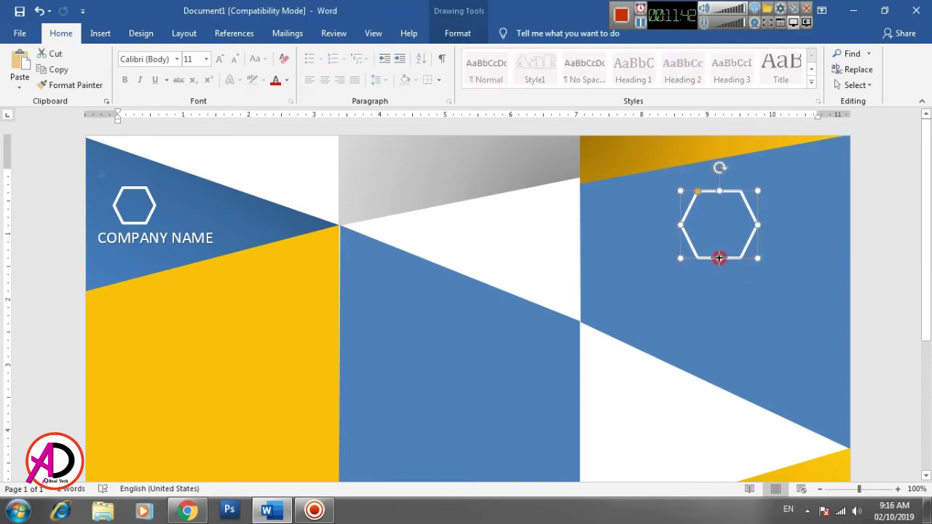
{"action": "left_click", "coordinate": [890, 262]}
Step: Duplicate the "COMPANY NAME" text and place the copy directly below the large hexagon on the blue right panel
{"action": "left_click", "coordinate": [142, 244]}
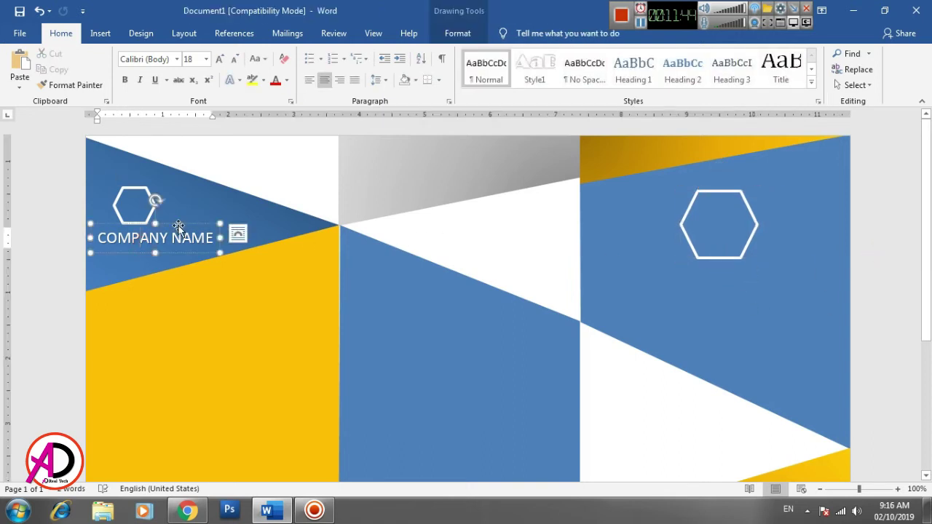
{"action": "left_click", "coordinate": [180, 223]}
{"action": "key", "text": "ctrl+d"}
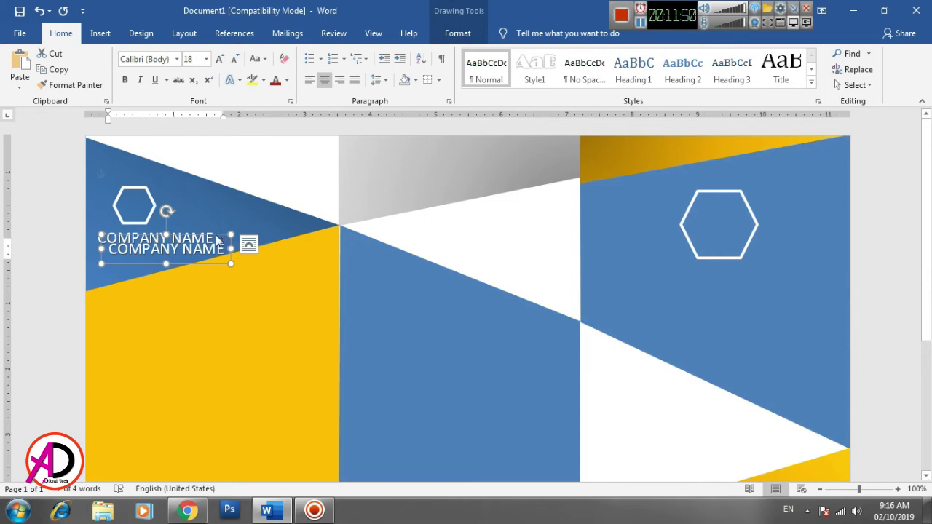
{"action": "left_click_drag", "start_coordinate": [220, 234], "coordinate": [774, 262]}
Step: Set the copied "COMPANY NAME" text to the Bell Gothic Std Black font and recentre it under the large hexagon
{"action": "triple_click", "coordinate": [727, 284]}
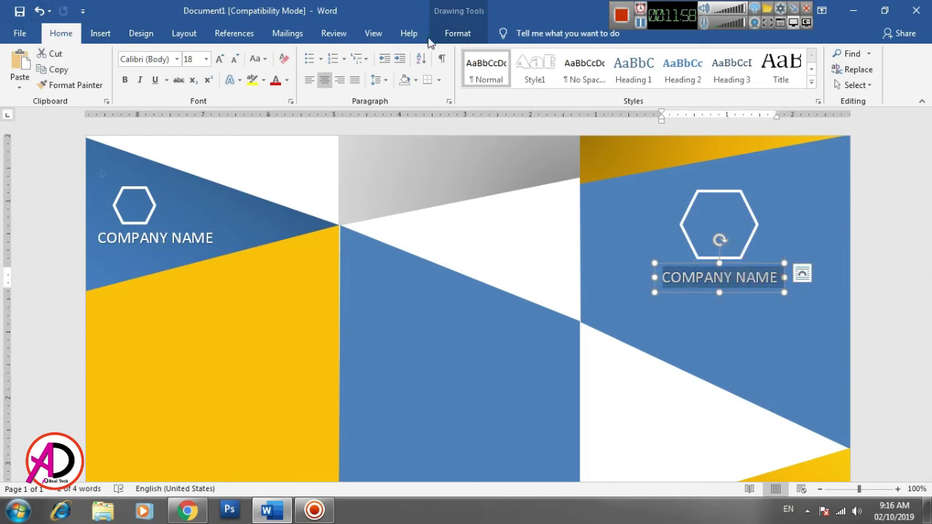
{"action": "left_click", "coordinate": [175, 59]}
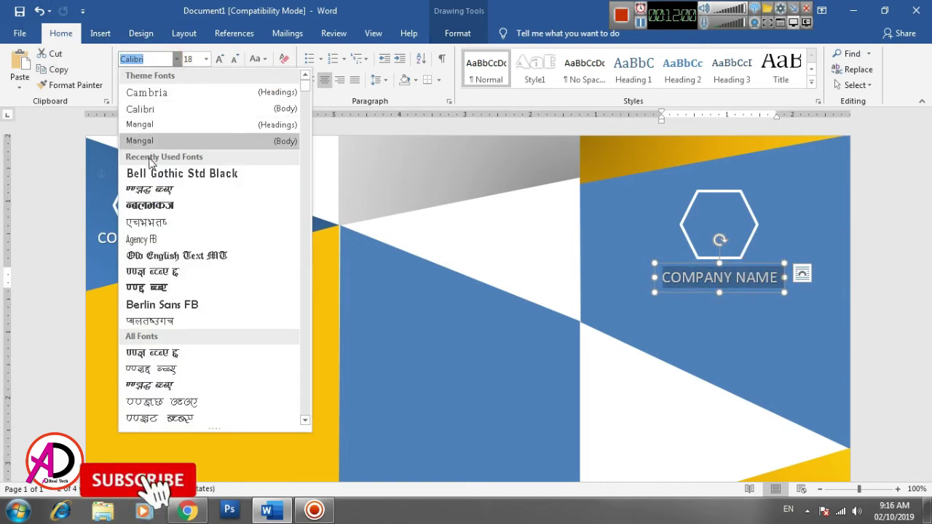
{"action": "left_click", "coordinate": [153, 175]}
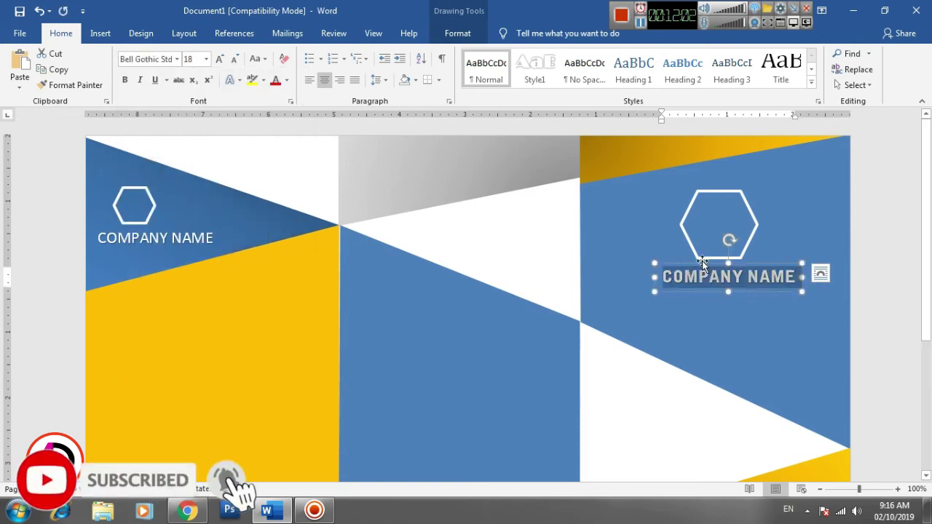
{"action": "left_click_drag", "start_coordinate": [677, 267], "coordinate": [666, 267]}
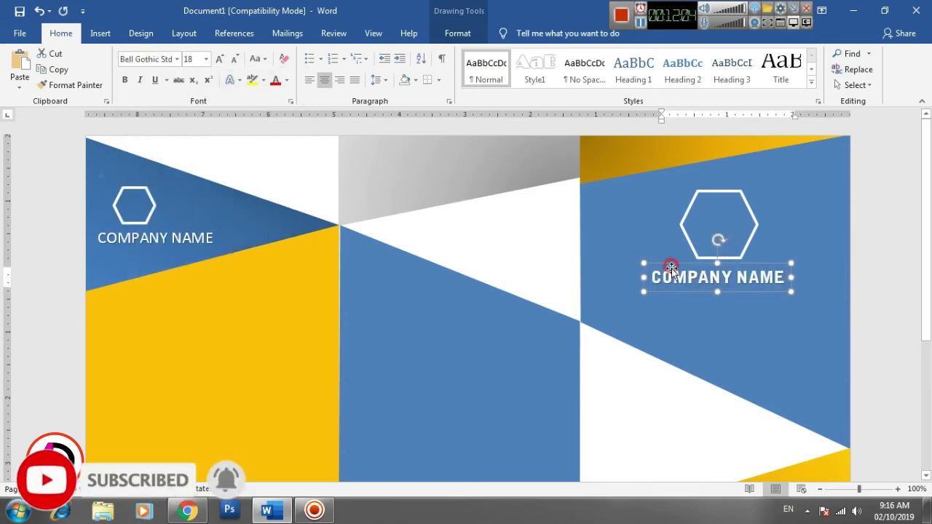
Step: Add a second line reading "ADDRESS HERE" below "COMPANY NAME" in the right panel's text box
{"action": "left_click", "coordinate": [785, 280]}
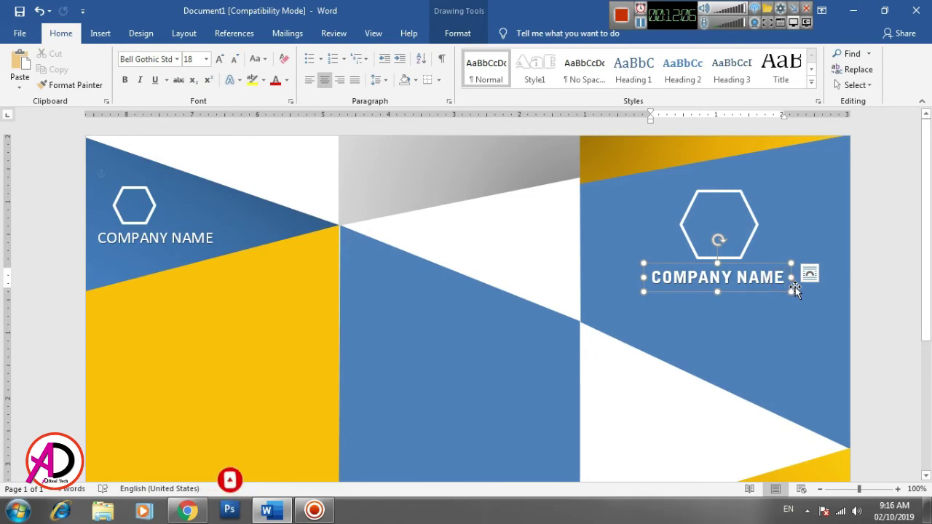
{"action": "key", "text": "Return"}
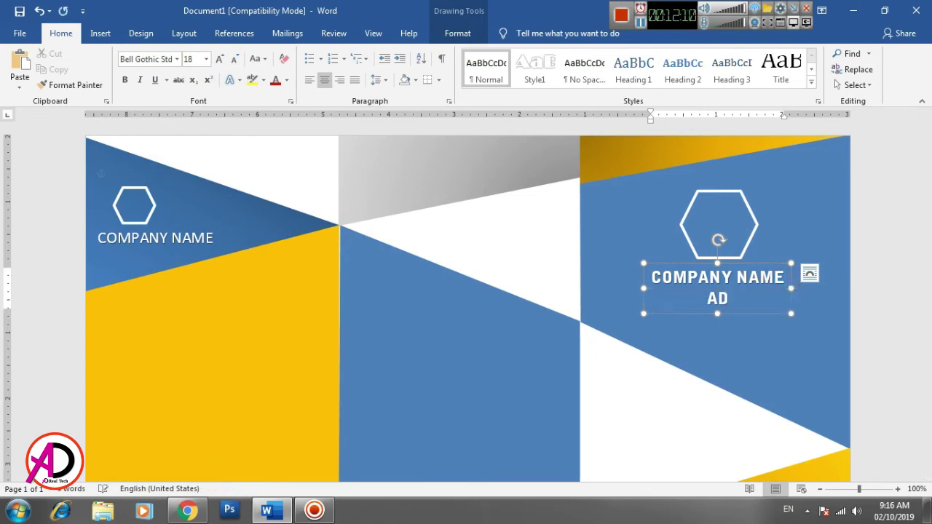
{"action": "type", "text": "ADDRESS"}
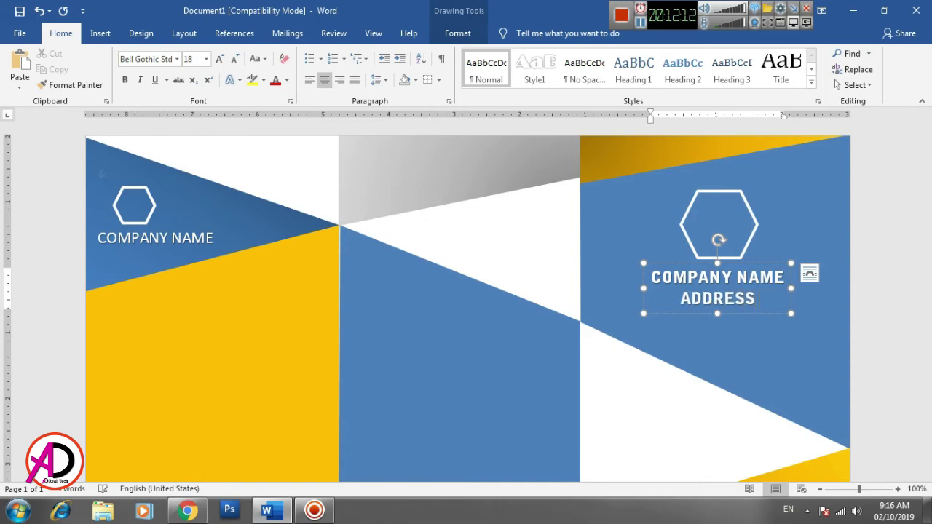
{"action": "type", "text": " HERE"}
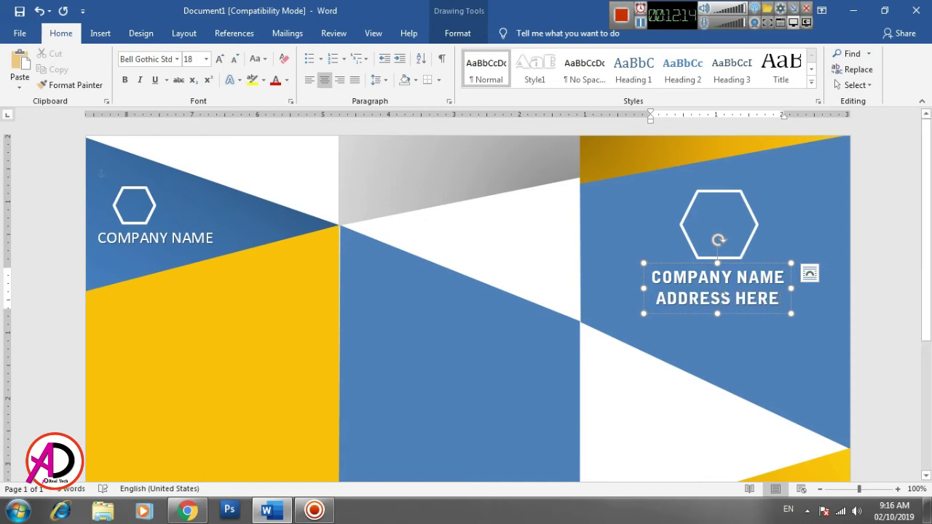
Step: Change the font of the "ADDRESS HERE" line to Calibri
{"action": "triple_click", "coordinate": [715, 297]}
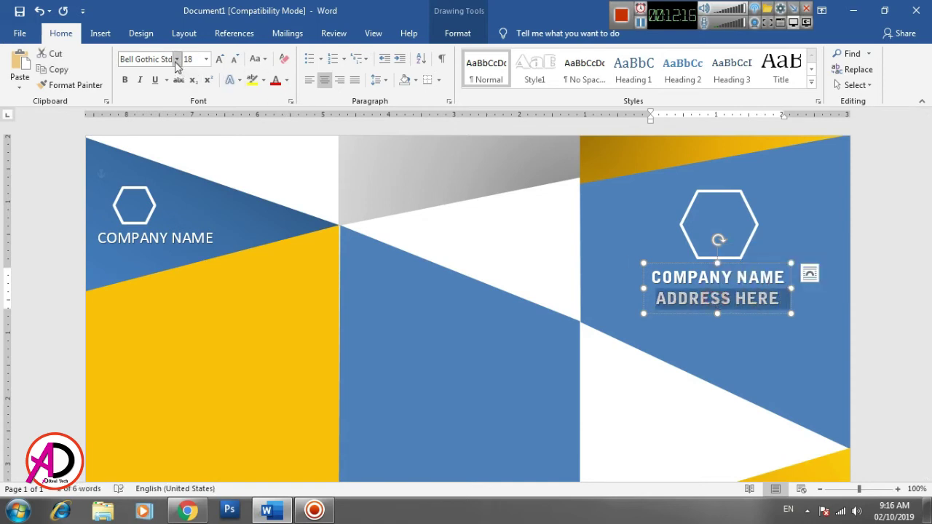
{"action": "left_click", "coordinate": [176, 58]}
{"action": "left_click", "coordinate": [166, 103]}
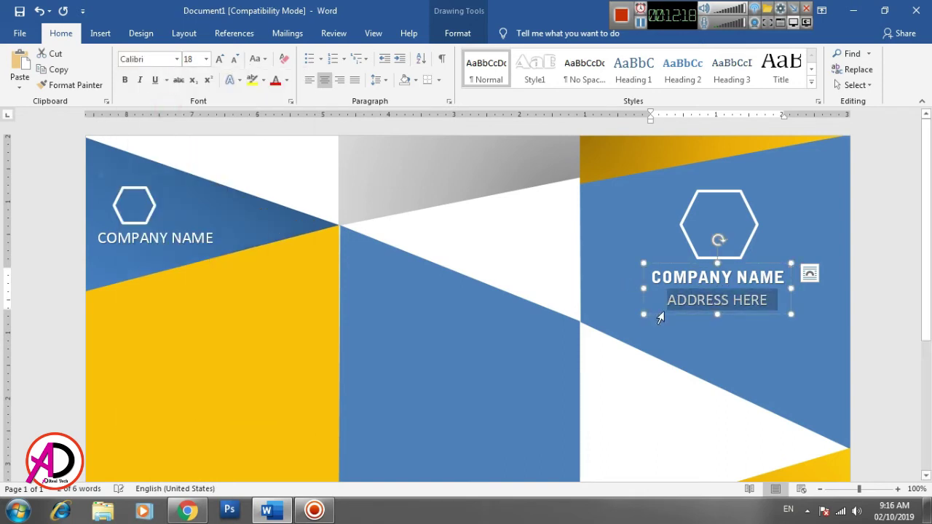
{"action": "left_click", "coordinate": [847, 322]}
{"action": "scroll", "coordinate": [826, 371], "scroll_direction": "down", "scroll_amount": 5}
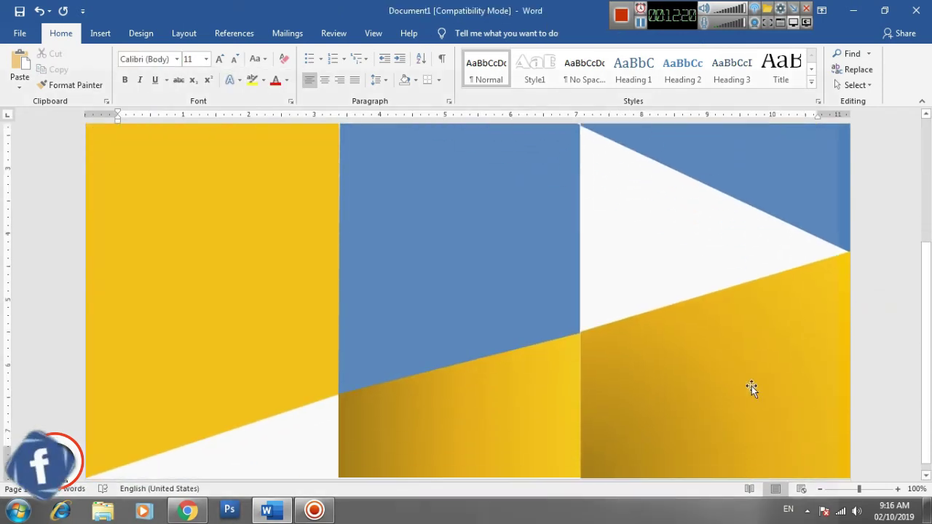
{"action": "scroll", "coordinate": [734, 376], "scroll_direction": "up", "scroll_amount": 5}
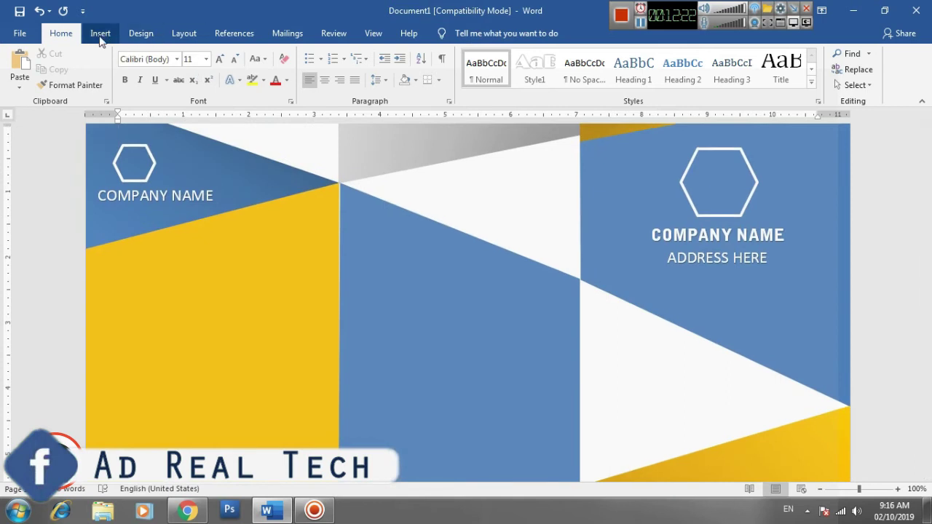
Step: Add WordArt text reading "HEADLINE" in the upper part of the yellow left panel, just below the blue triangle
{"action": "left_click", "coordinate": [100, 35]}
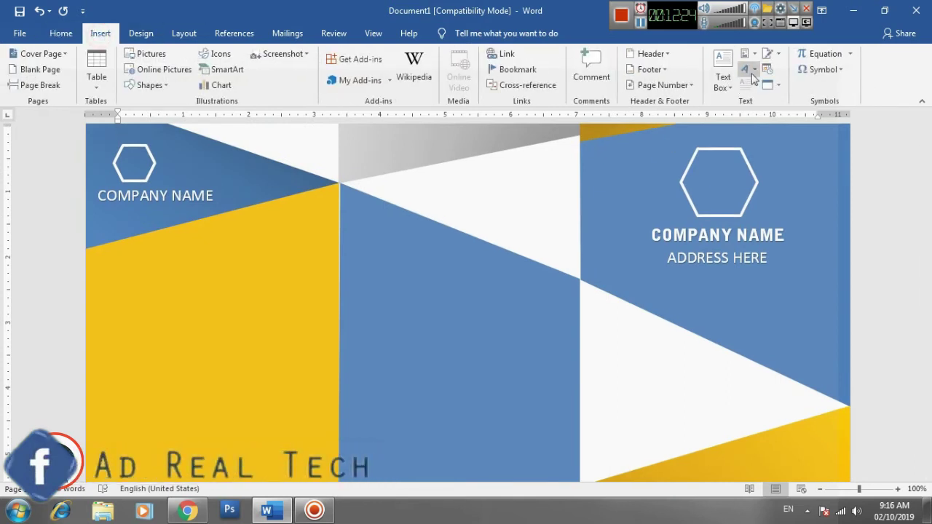
{"action": "left_click", "coordinate": [750, 72]}
{"action": "left_click", "coordinate": [744, 95]}
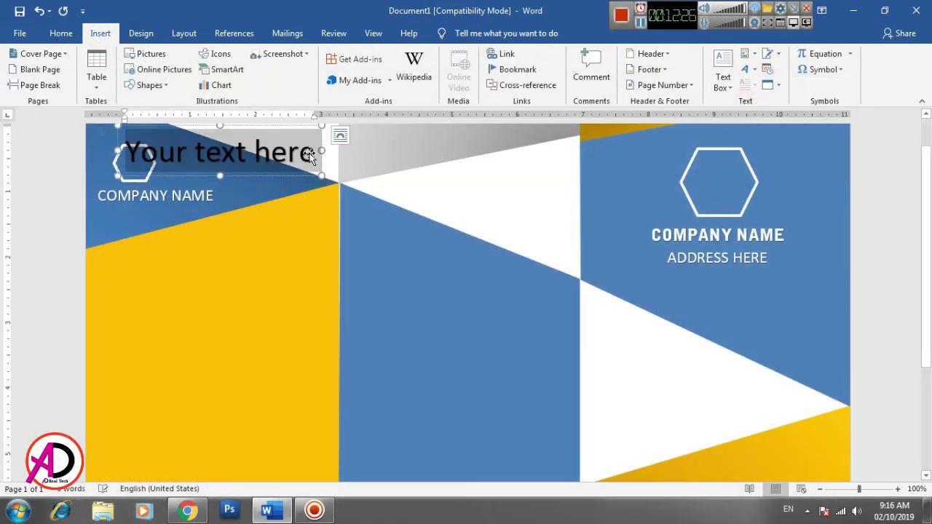
{"action": "left_click_drag", "start_coordinate": [288, 129], "coordinate": [280, 233]}
{"action": "triple_click", "coordinate": [252, 262]}
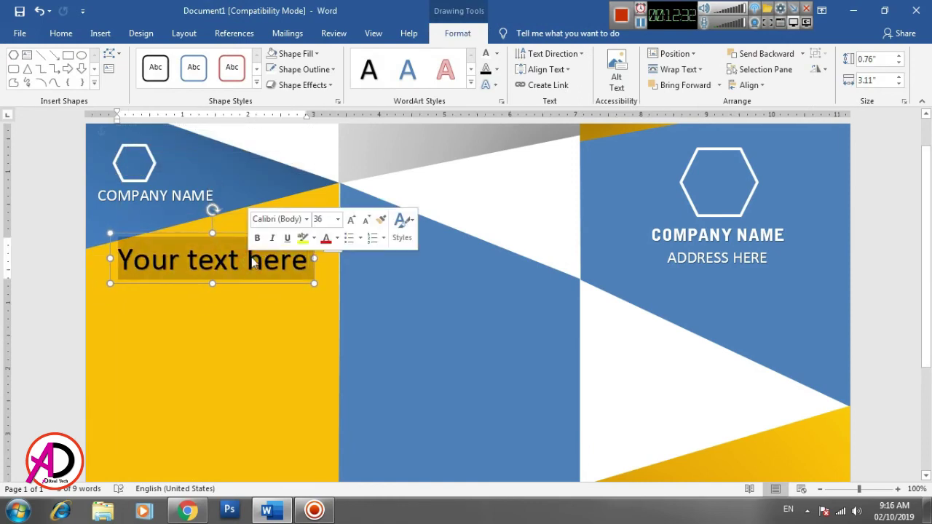
{"action": "type", "text": "HEADLINE"}
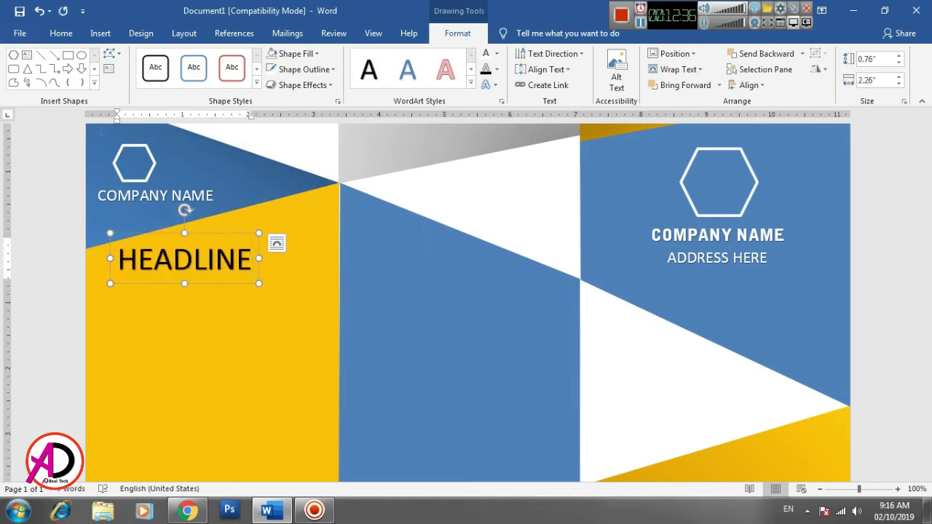
{"action": "left_click_drag", "start_coordinate": [222, 236], "coordinate": [247, 235]}
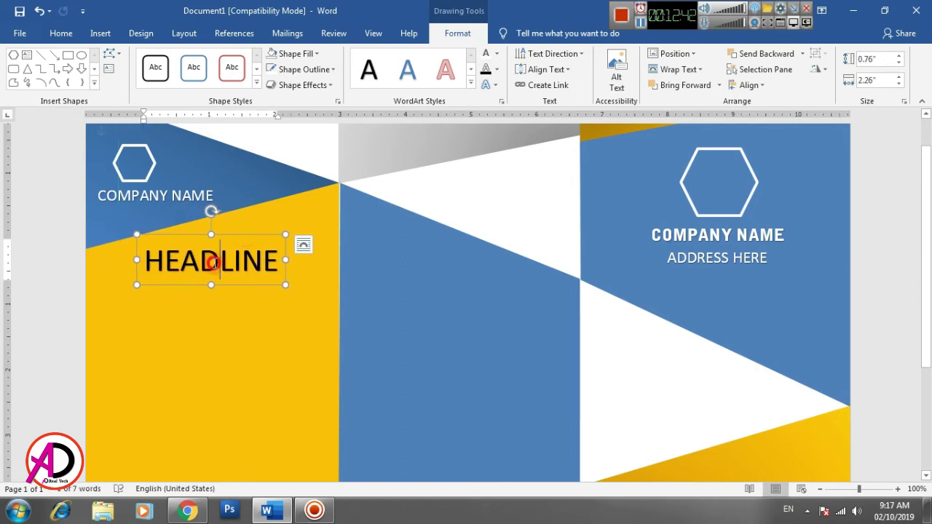
Step: Set the "HEADLINE" text to the Bell Gothic Std Black font and recentre it across the yellow panel
{"action": "double_click", "coordinate": [213, 262]}
{"action": "left_click", "coordinate": [60, 32]}
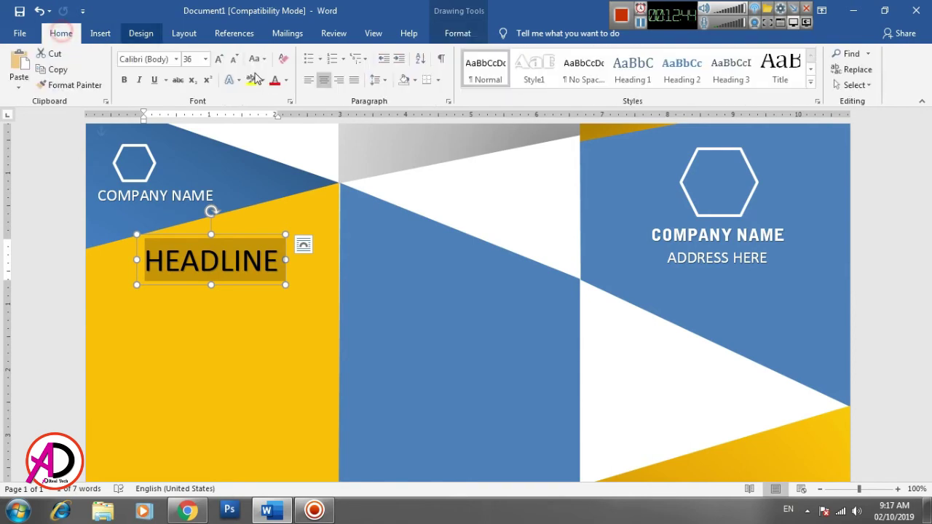
{"action": "left_click", "coordinate": [179, 60]}
{"action": "left_click", "coordinate": [182, 175]}
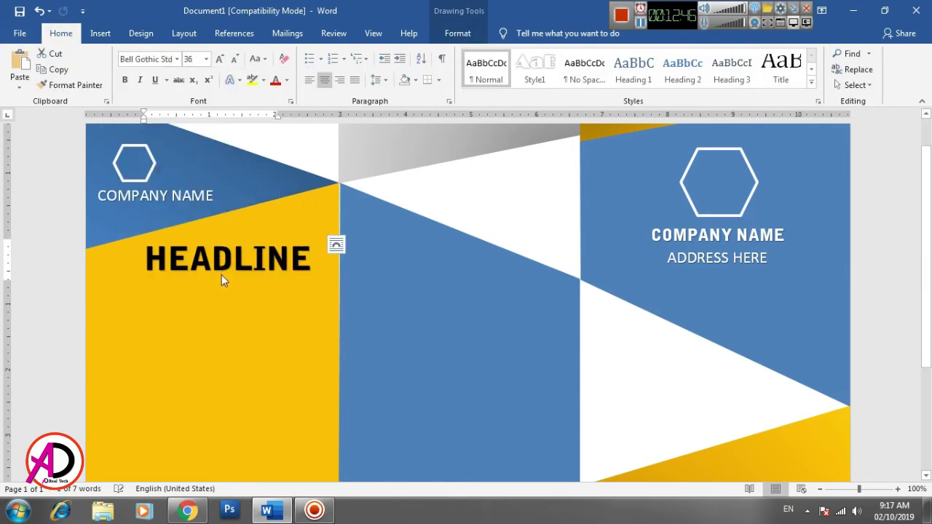
{"action": "left_click", "coordinate": [226, 260]}
{"action": "left_click_drag", "start_coordinate": [249, 235], "coordinate": [243, 233]}
Step: Change the text fill of "HEADLINE" to white
{"action": "triple_click", "coordinate": [239, 257]}
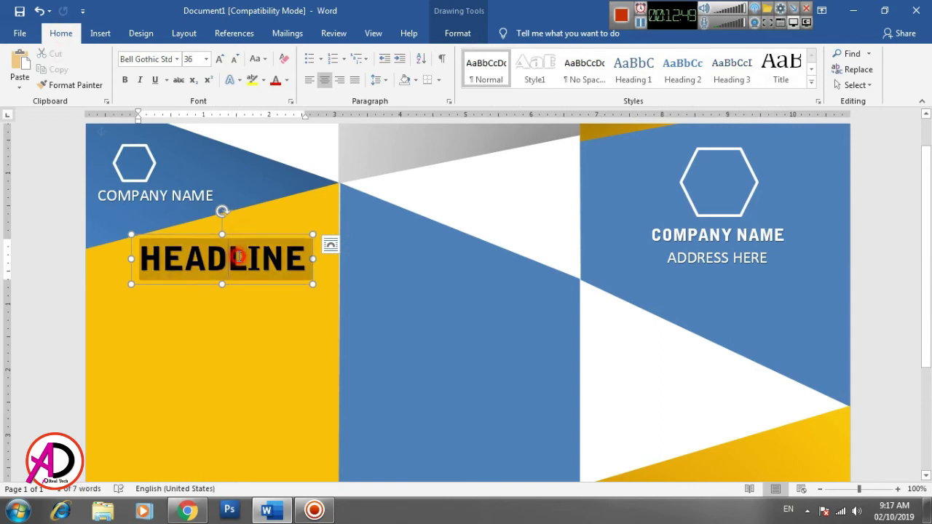
{"action": "left_click", "coordinate": [458, 33]}
{"action": "left_click", "coordinate": [485, 54]}
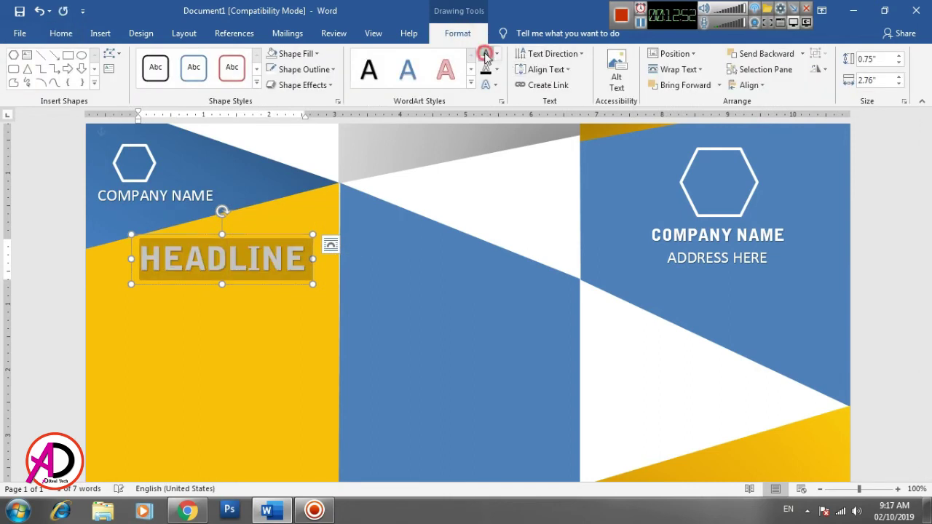
{"action": "left_click", "coordinate": [484, 179]}
Step: Insert another WordArt text box below "HEADLINE" and enlarge it to about 2.77" high by 3.21" wide
{"action": "scroll", "coordinate": [379, 298], "scroll_direction": "down", "scroll_amount": 5}
{"action": "scroll", "coordinate": [379, 298], "scroll_direction": "up", "scroll_amount": 3}
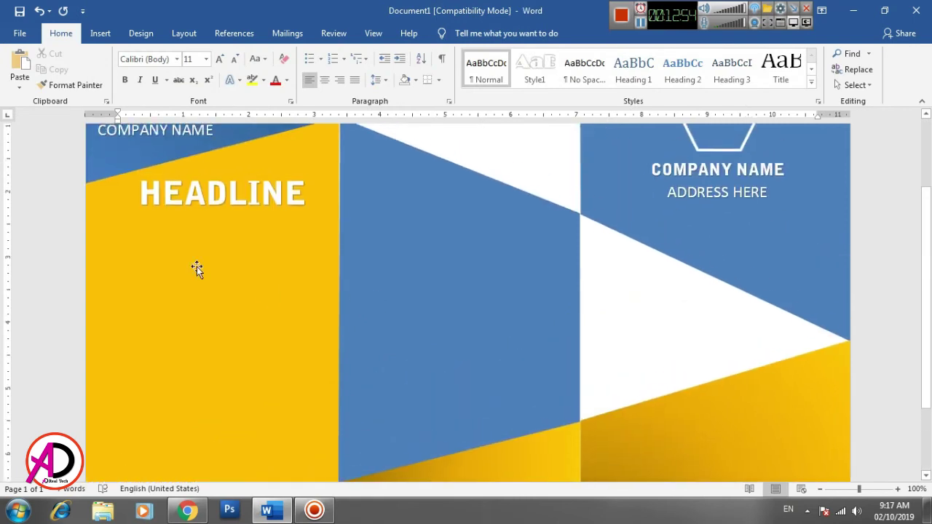
{"action": "left_click", "coordinate": [101, 33]}
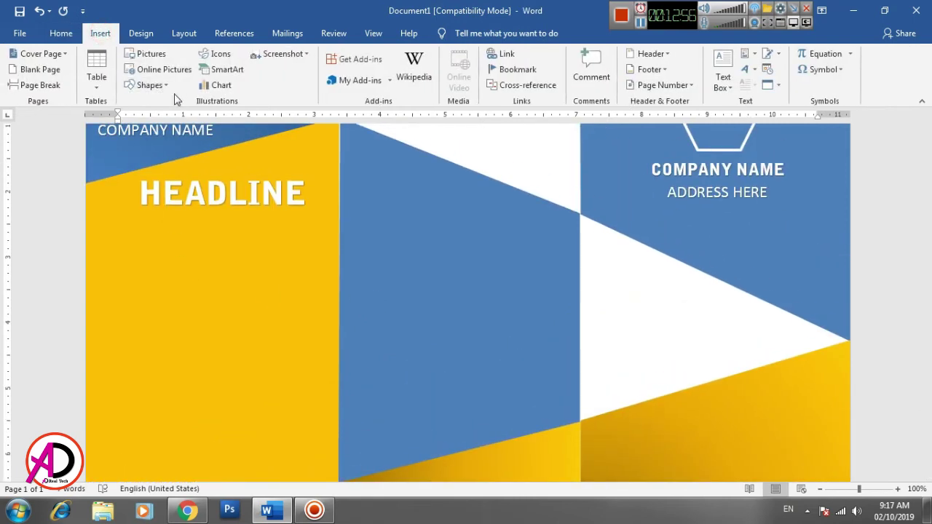
{"action": "left_click", "coordinate": [745, 69]}
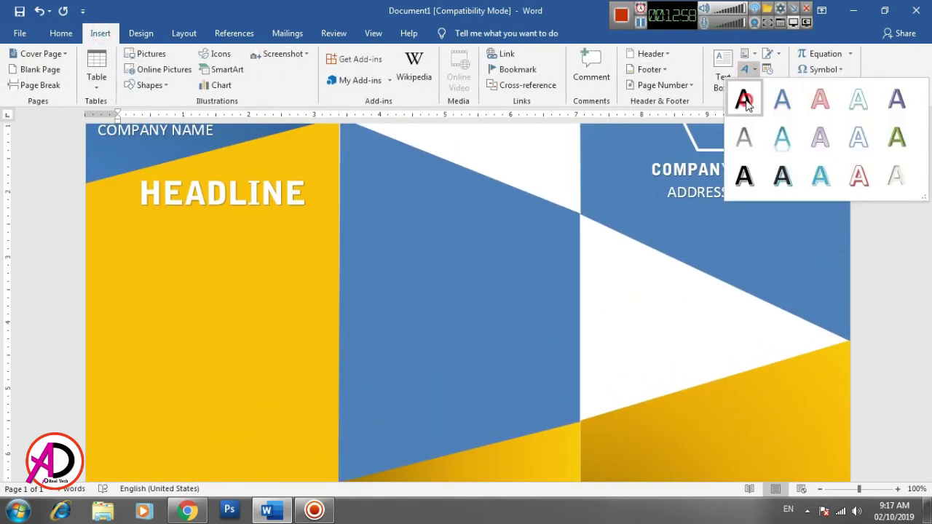
{"action": "left_click", "coordinate": [742, 96]}
{"action": "mouse_move", "coordinate": [256, 133]}
{"action": "left_mouse_down"}
{"action": "mouse_move", "coordinate": [246, 308]}
{"action": "mouse_move", "coordinate": [250, 294]}
{"action": "left_mouse_up"}
{"action": "left_click_drag", "start_coordinate": [311, 343], "coordinate": [319, 452]}
Step: Reduce the font size of the placeholder text in the new box to 13 pt
{"action": "triple_click", "coordinate": [255, 302]}
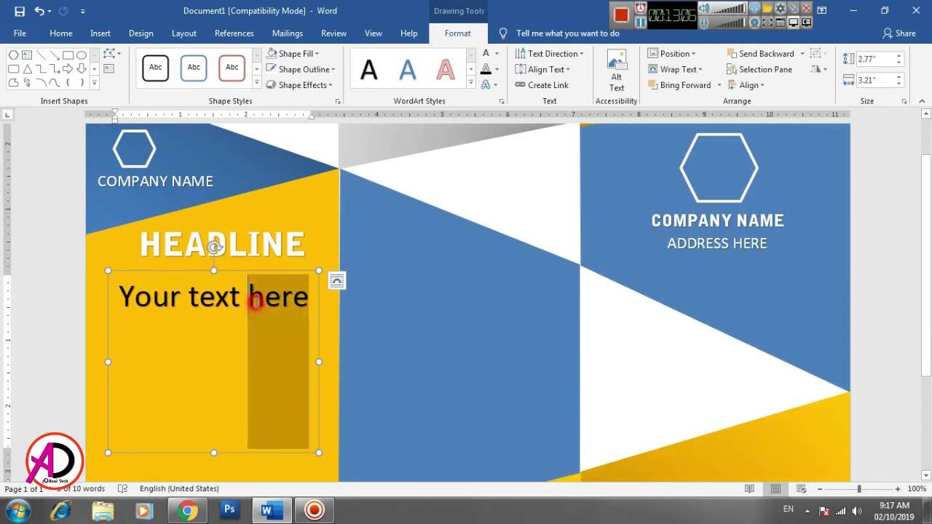
{"action": "key", "text": "ctrl+bracketleft"}
{"action": "key", "text": "ctrl+bracketleft"}
{"action": "key", "text": "ctrl+bracketleft"}
{"action": "key", "text": "ctrl+bracketleft"}
{"action": "key", "text": "ctrl+bracketleft"}
{"action": "key", "text": "ctrl+bracketleft"}
{"action": "key", "text": "ctrl+bracketleft"}
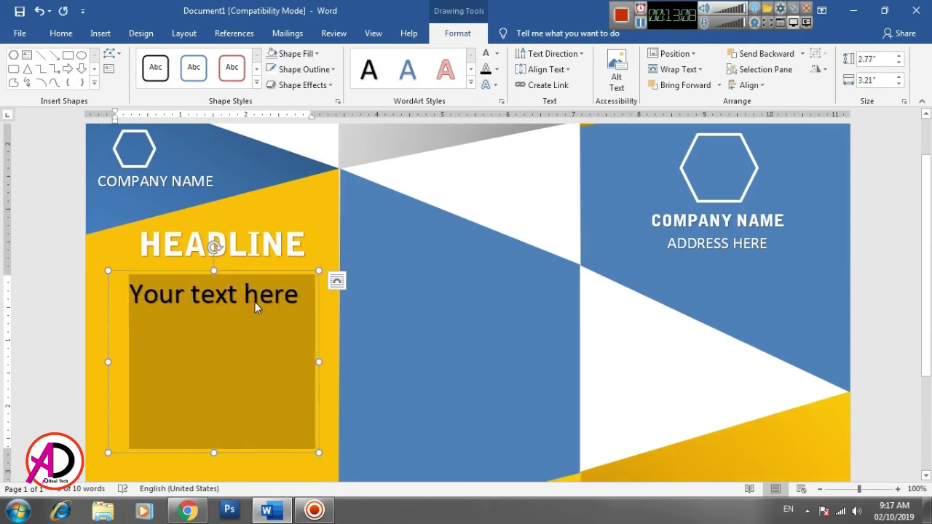
{"action": "key", "text": "ctrl+bracketleft"}
{"action": "key", "text": "ctrl+bracketleft"}
{"action": "key", "text": "ctrl+bracketleft"}
{"action": "key", "text": "ctrl+bracketleft"}
{"action": "key", "text": "ctrl+bracketleft"}
{"action": "key", "text": "ctrl+bracketleft"}
{"action": "key", "text": "ctrl+bracketleft"}
{"action": "key", "text": "ctrl+bracketleft"}
{"action": "key", "text": "ctrl+bracketleft"}
{"action": "key", "text": "ctrl+bracketleft"}
{"action": "key", "text": "ctrl+bracketleft"}
{"action": "key", "text": "ctrl+bracketleft"}
{"action": "key", "text": "ctrl+bracketleft"}
{"action": "key", "text": "ctrl+bracketleft"}
{"action": "key", "text": "ctrl+bracketleft"}
{"action": "key", "text": "ctrl+bracketleft"}
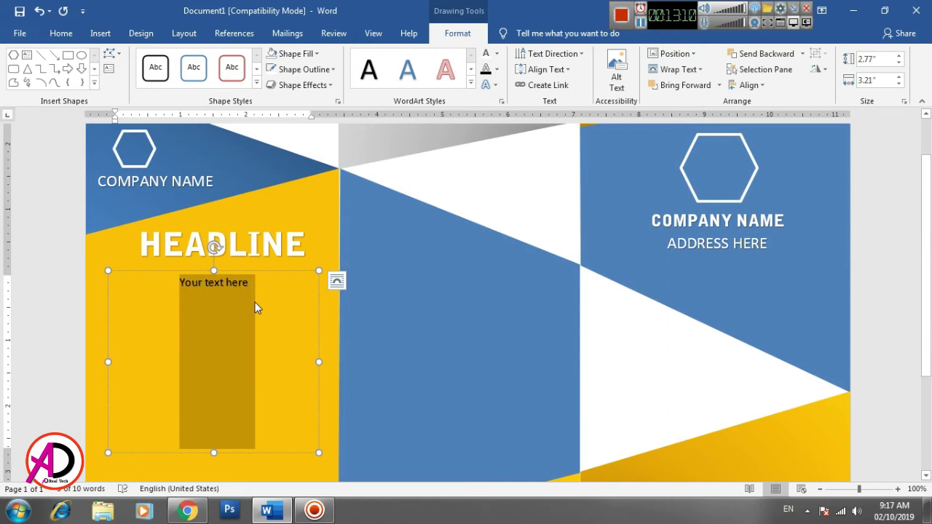
Step: Replace the placeholder with sample paragraphs generated by =RAND() and extend the box to about 4.02" high
{"action": "type", "text": "=RAND"}
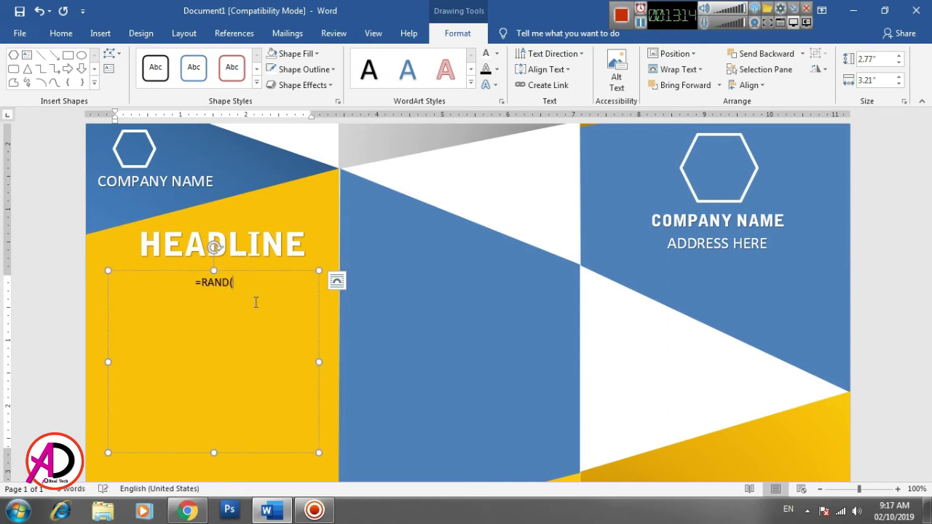
{"action": "type", "text": "()"}
{"action": "key", "text": "Return"}
{"action": "scroll", "coordinate": [215, 346], "scroll_direction": "down", "scroll_amount": 5}
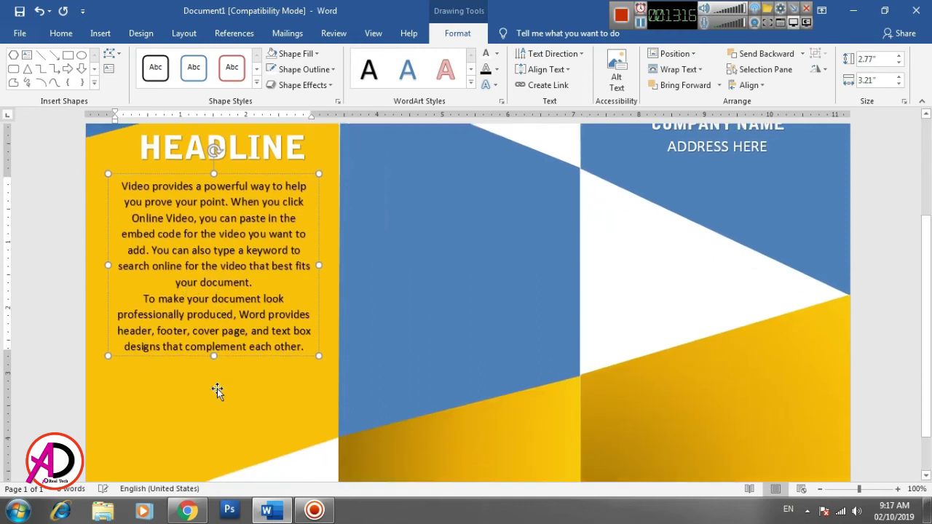
{"action": "left_click_drag", "start_coordinate": [213, 304], "coordinate": [219, 386]}
{"action": "scroll", "coordinate": [233, 263], "scroll_direction": "up", "scroll_amount": 2}
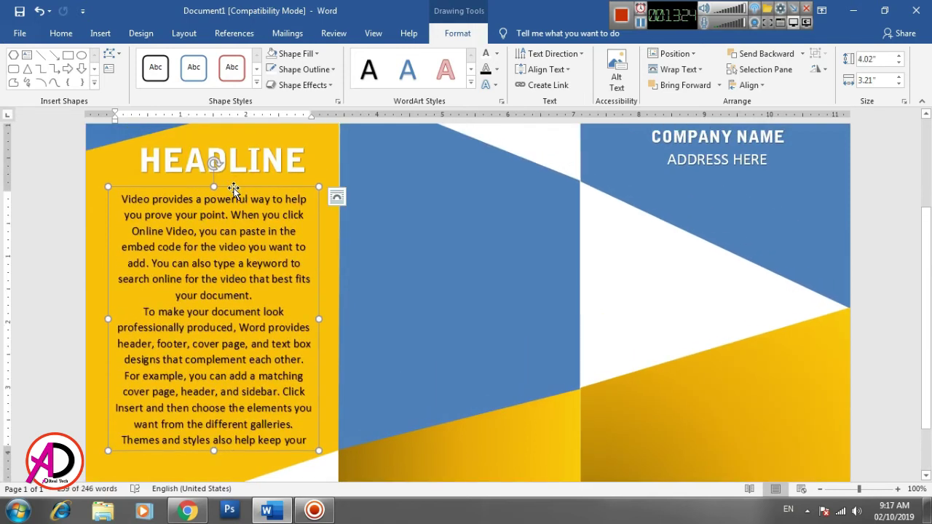
Step: Justify the sample paragraphs under "HEADLINE" and colour them white
{"action": "left_click", "coordinate": [57, 34]}
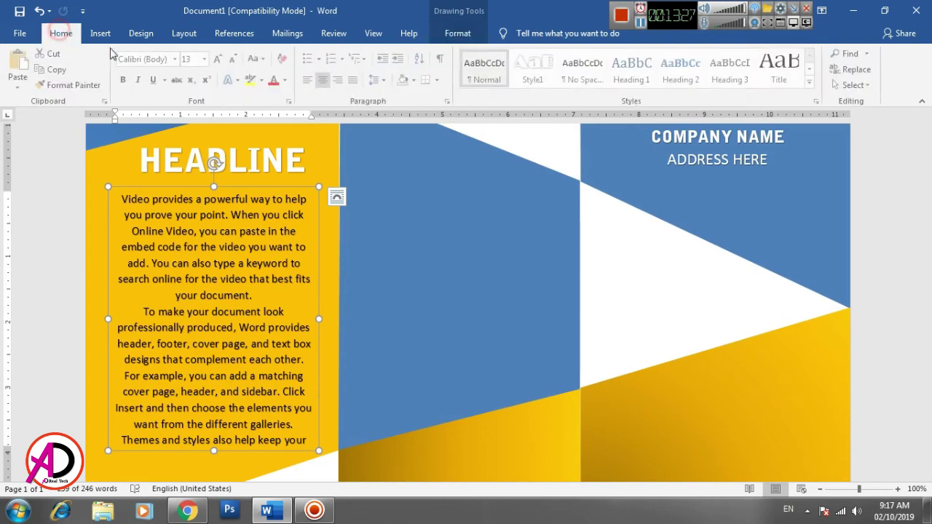
{"action": "left_click", "coordinate": [356, 81]}
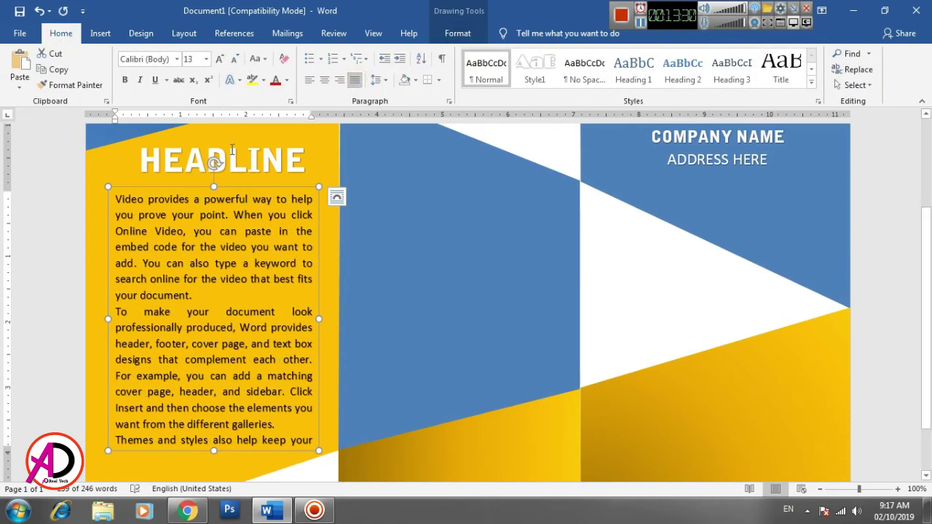
{"action": "left_click", "coordinate": [288, 80]}
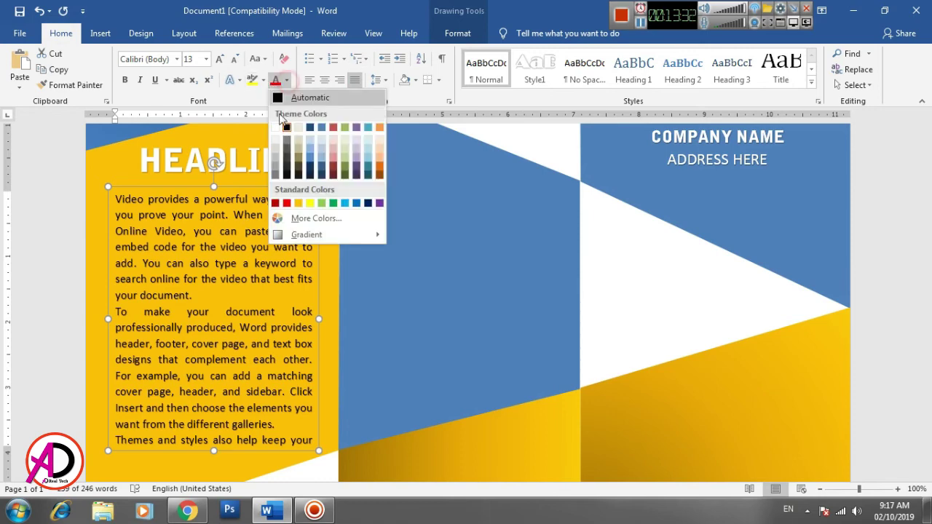
{"action": "left_click", "coordinate": [274, 125]}
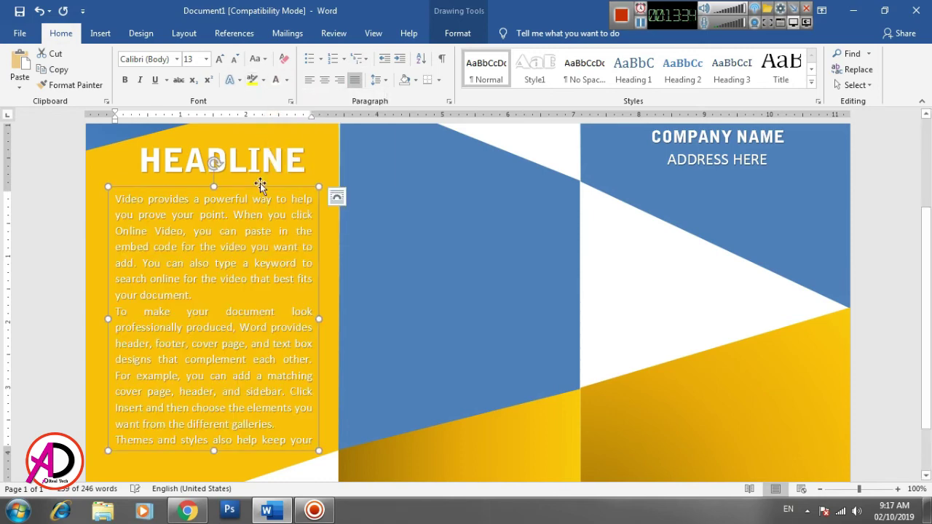
Step: Remove the shadow effect from the sample paragraphs in the yellow panel
{"action": "left_click", "coordinate": [458, 34]}
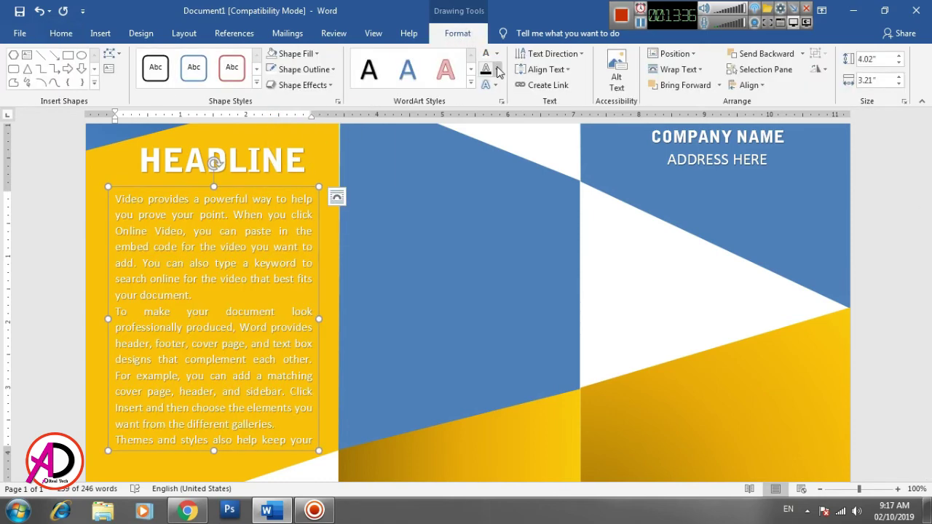
{"action": "left_click", "coordinate": [496, 86]}
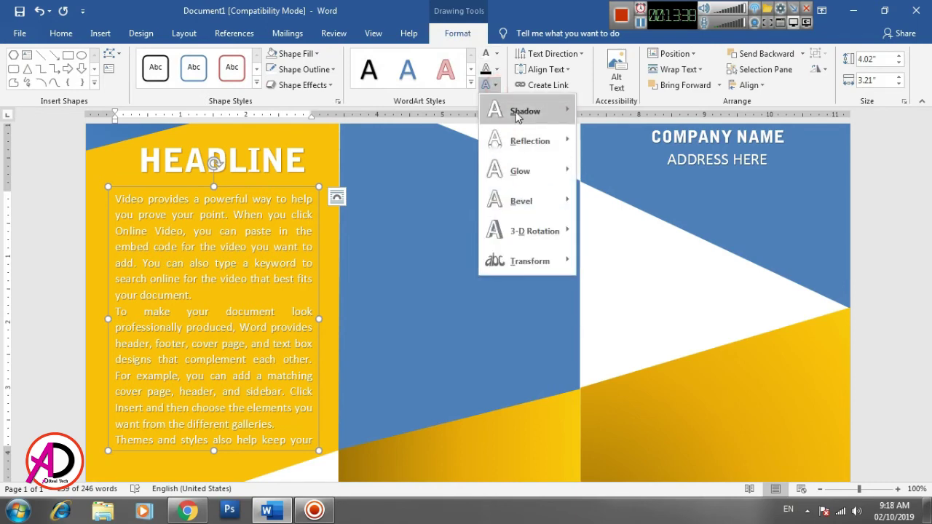
{"action": "mouse_move", "coordinate": [528, 110]}
{"action": "left_click", "coordinate": [593, 132]}
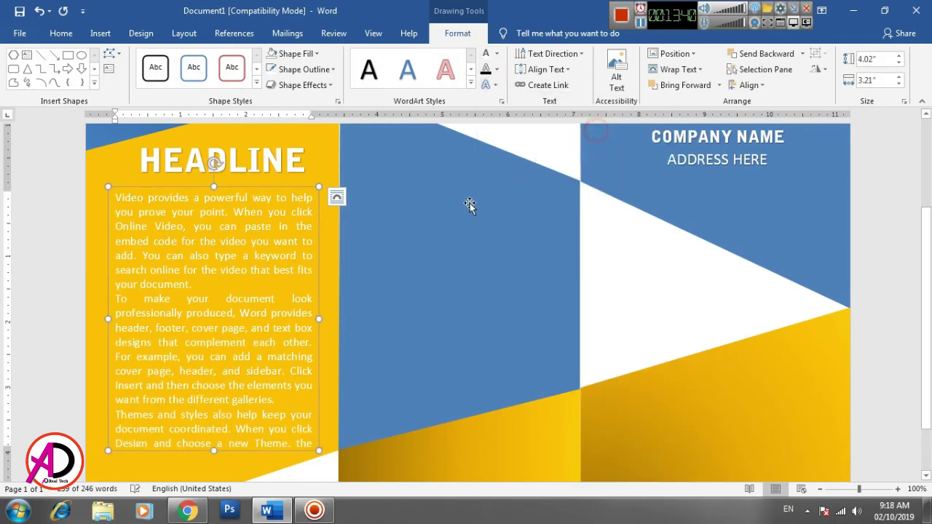
Step: Review the left panel's text layout and view the whole brochure page at 60% zoom
{"action": "scroll", "coordinate": [535, 186], "scroll_direction": "up", "scroll_amount": 3}
{"action": "scroll", "coordinate": [453, 320], "scroll_direction": "down", "scroll_amount": 3}
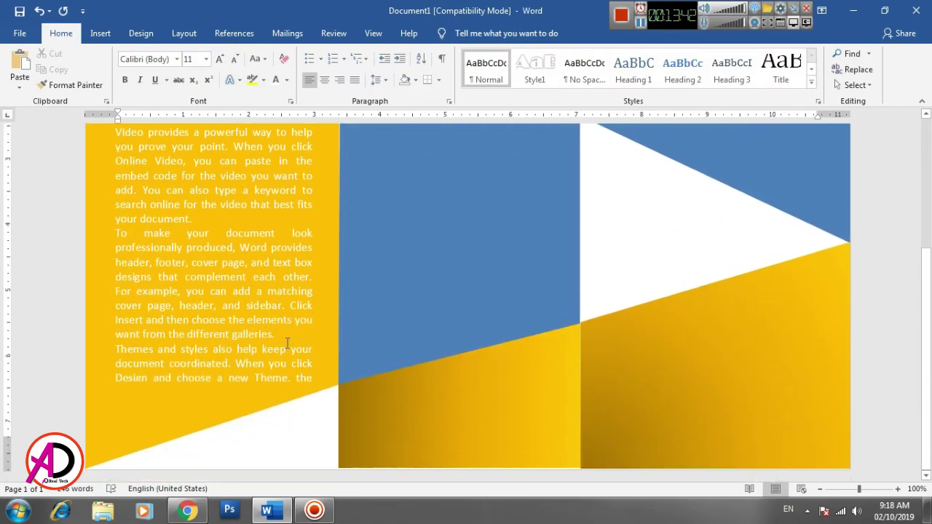
{"action": "scroll", "coordinate": [283, 328], "scroll_direction": "up", "scroll_amount": 3}
{"action": "scroll", "coordinate": [284, 339], "scroll_direction": "down", "scroll_amount": 3}
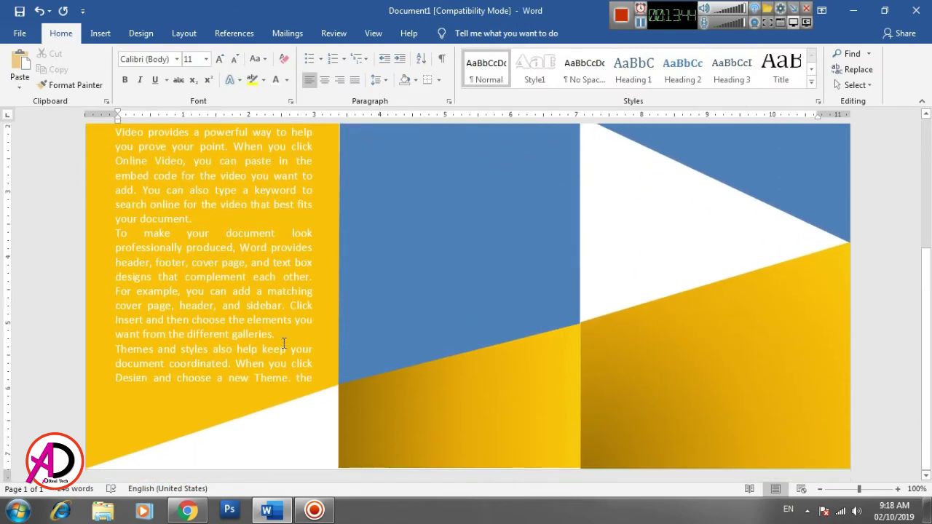
{"action": "scroll", "coordinate": [282, 350], "scroll_direction": "up", "scroll_amount": 5}
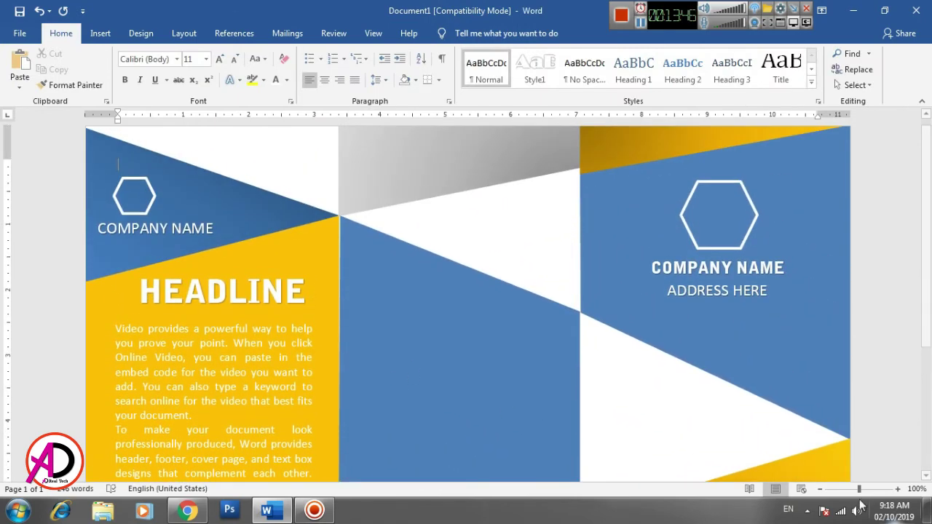
{"action": "left_click", "coordinate": [820, 489]}
{"action": "left_click", "coordinate": [820, 489]}
{"action": "left_click", "coordinate": [820, 489]}
{"action": "left_click", "coordinate": [820, 490]}
Step: Fill the blue shape in the middle panel with the picture ECU_Home from the Desktop folder "New folder (2)"
{"action": "left_click", "coordinate": [440, 317]}
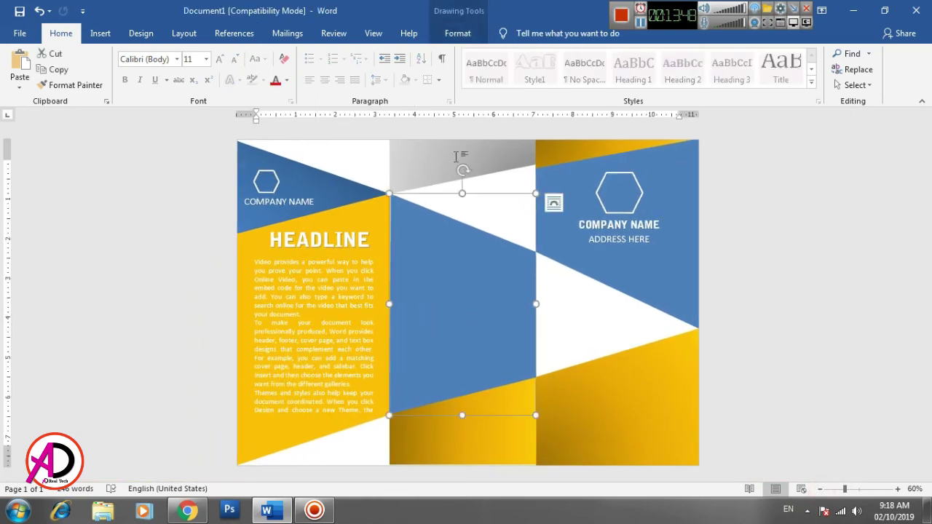
{"action": "left_click", "coordinate": [457, 33]}
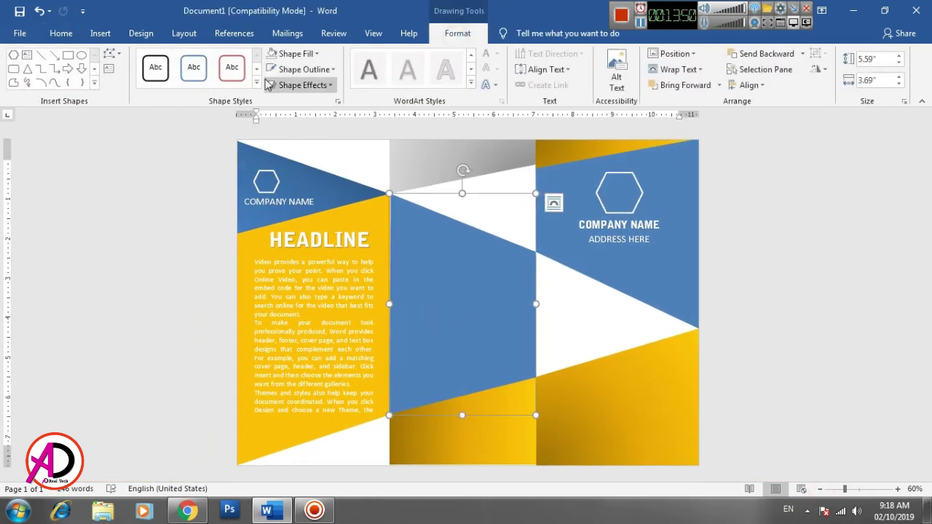
{"action": "left_click", "coordinate": [285, 53]}
{"action": "left_click", "coordinate": [298, 210]}
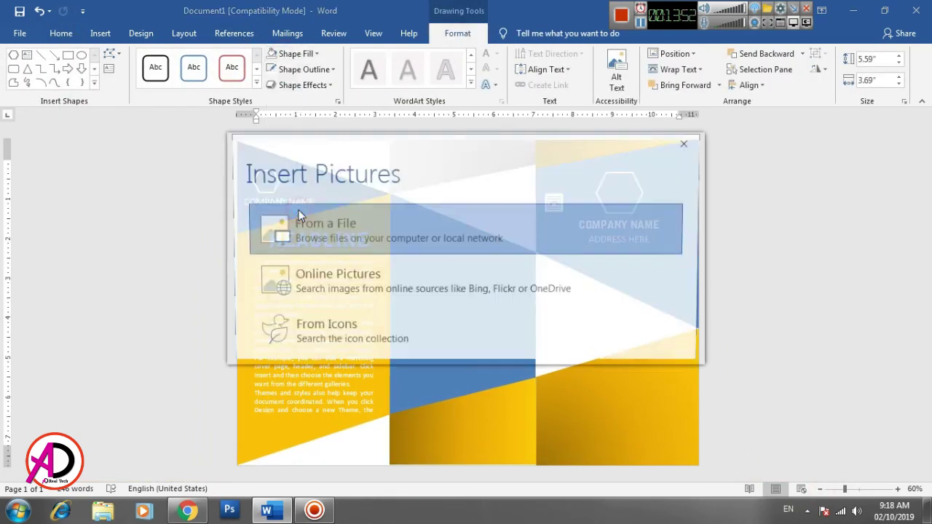
{"action": "left_click", "coordinate": [320, 229]}
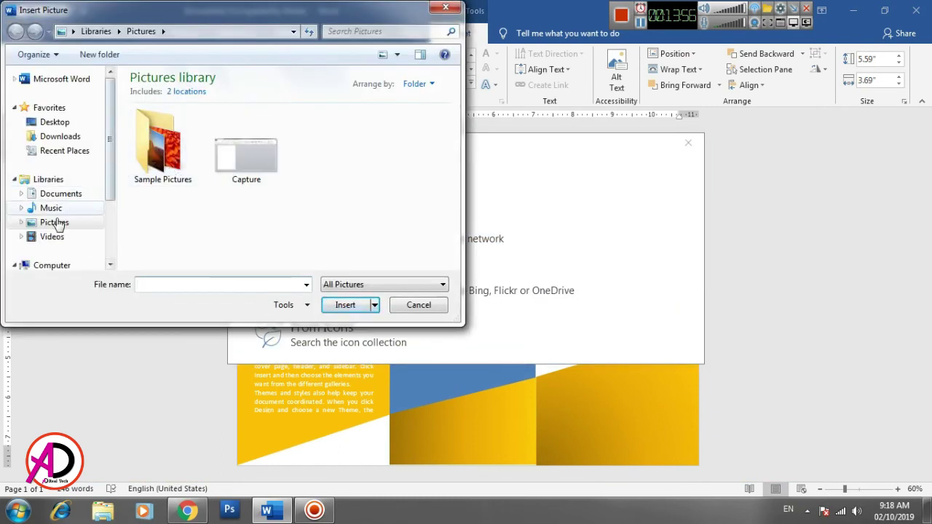
{"action": "left_click", "coordinate": [55, 122]}
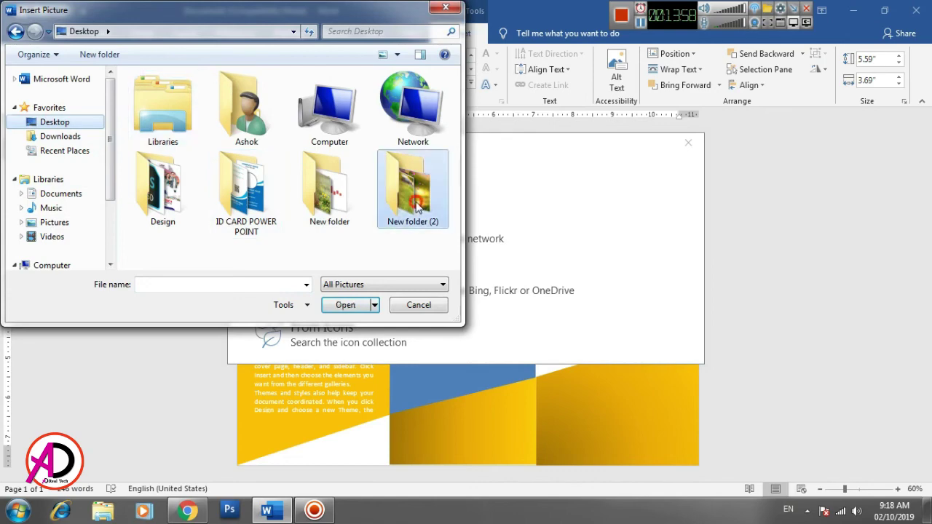
{"action": "double_click", "coordinate": [412, 188]}
{"action": "scroll", "coordinate": [372, 242], "scroll_direction": "down", "scroll_amount": 1}
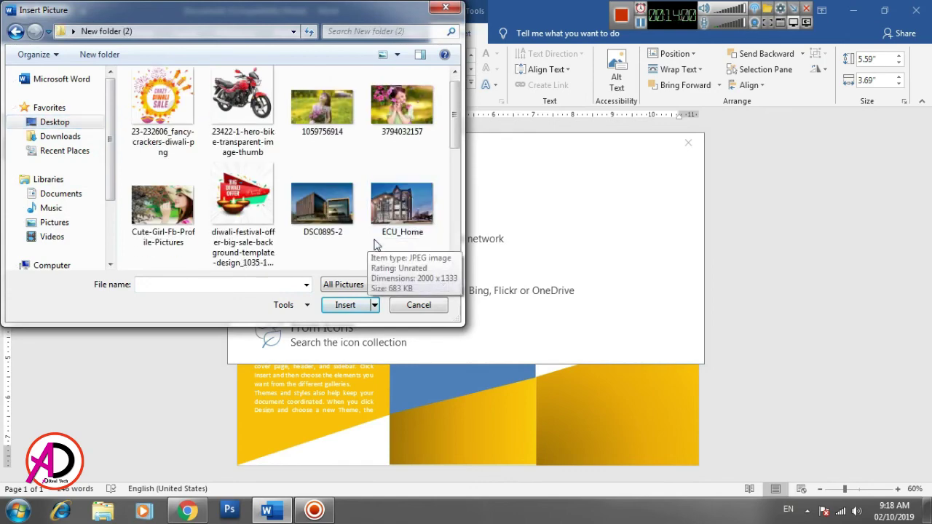
{"action": "left_click", "coordinate": [408, 208]}
{"action": "left_click", "coordinate": [346, 305]}
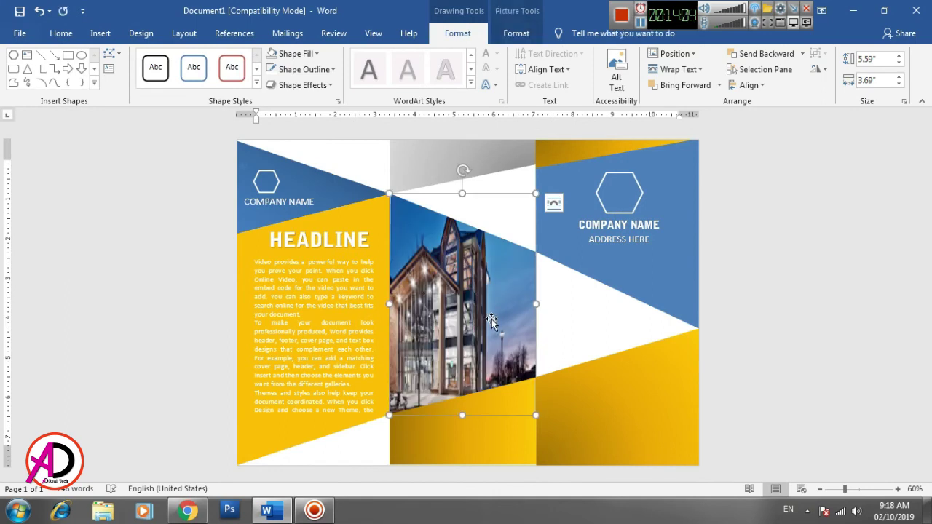
Step: Undo the middle panel shape's picture fill and fill the shape with the picture stock-photo-150595123 instead
{"action": "key", "text": "ctrl+z"}
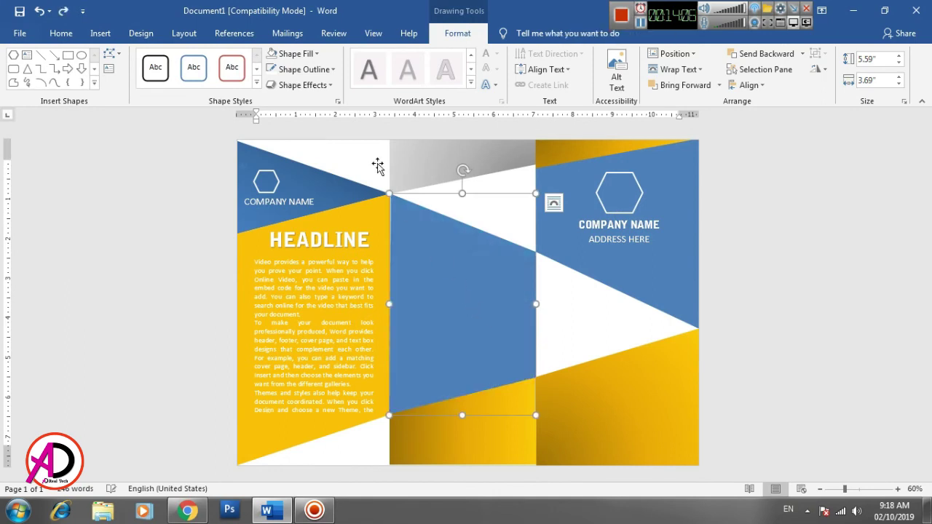
{"action": "left_click", "coordinate": [291, 54]}
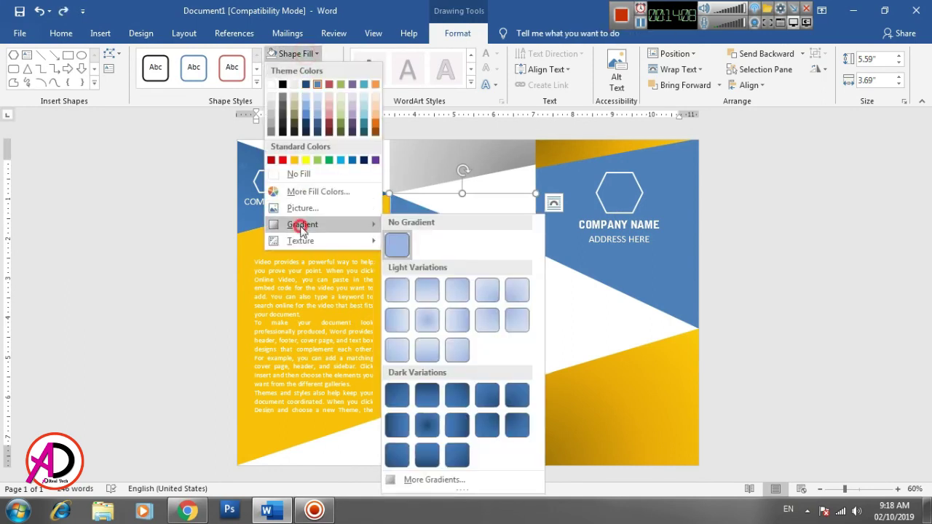
{"action": "left_click", "coordinate": [298, 209]}
{"action": "left_click", "coordinate": [349, 232]}
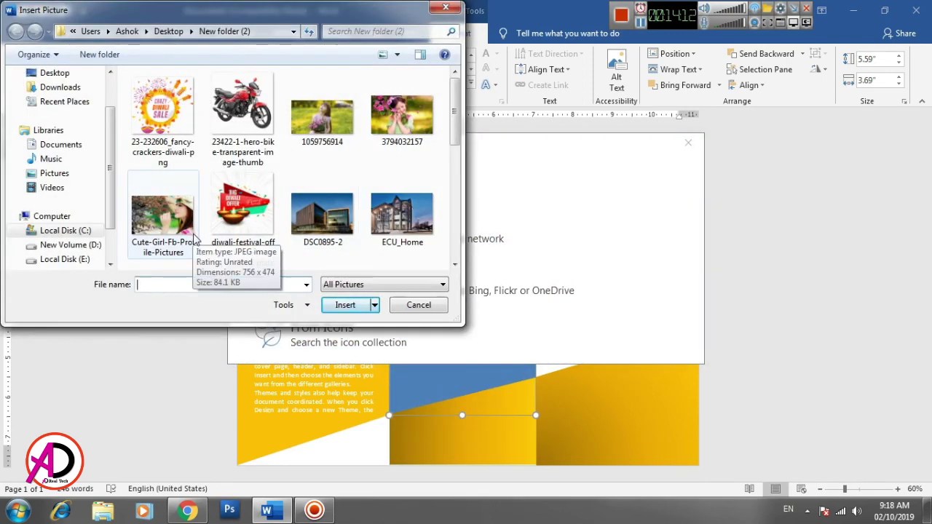
{"action": "left_click_drag", "start_coordinate": [454, 127], "coordinate": [452, 236]}
{"action": "left_click", "coordinate": [162, 226]}
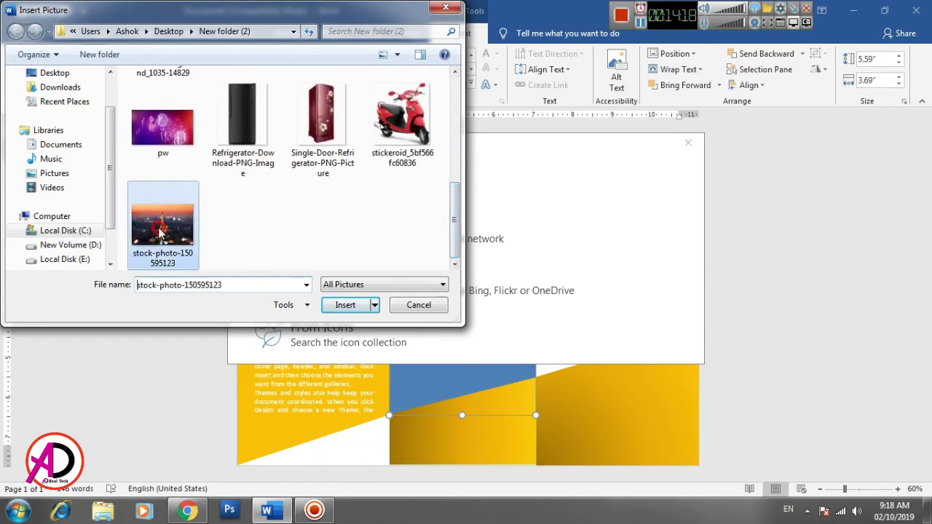
{"action": "left_click", "coordinate": [347, 307]}
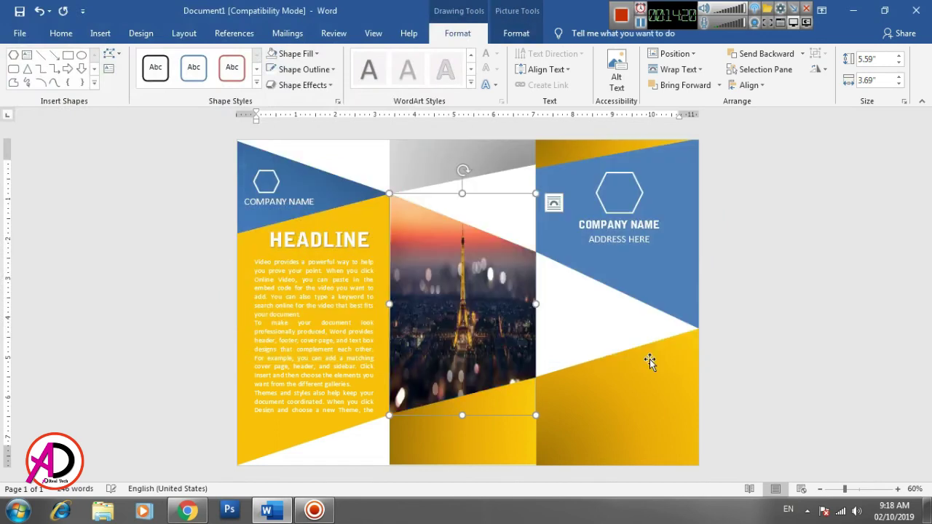
{"action": "left_click", "coordinate": [783, 321]}
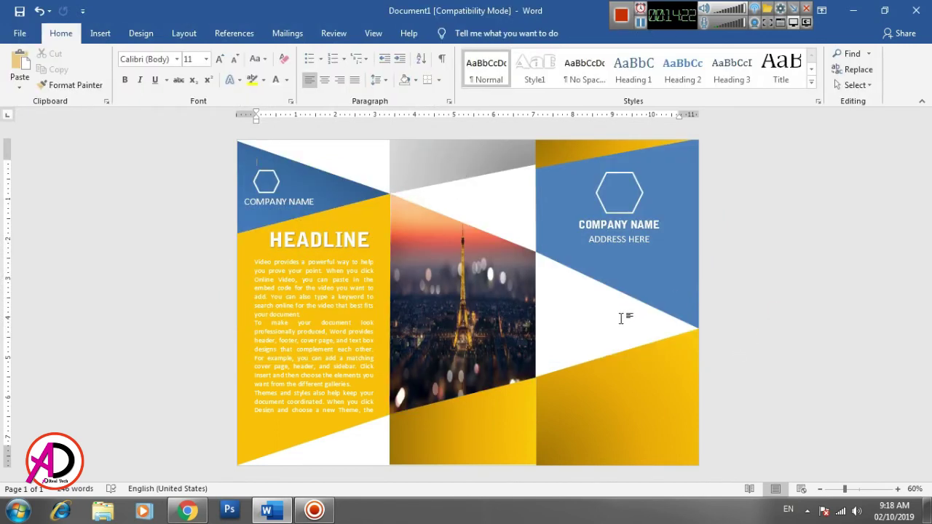
Step: Draw a text box about 3.31" wide and 1.19" high in the yellow area below the middle panel's picture
{"action": "left_click", "coordinate": [820, 489]}
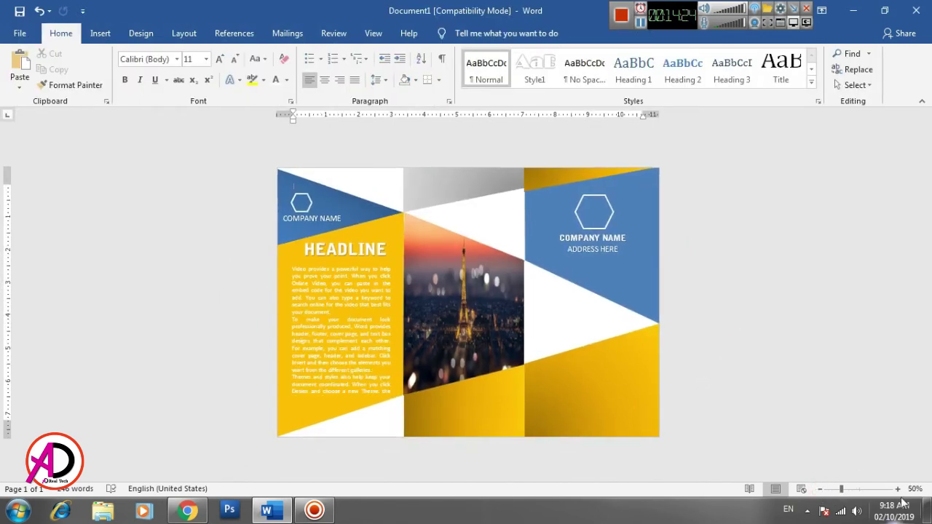
{"action": "left_click", "coordinate": [898, 489]}
{"action": "left_click", "coordinate": [898, 489]}
{"action": "left_click", "coordinate": [898, 490]}
{"action": "left_click", "coordinate": [898, 490]}
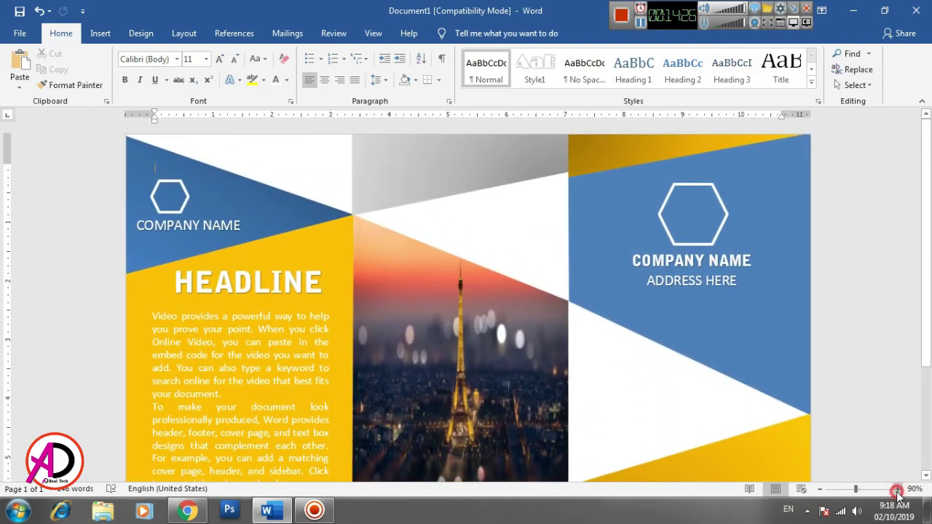
{"action": "left_click", "coordinate": [898, 490]}
{"action": "scroll", "coordinate": [728, 355], "scroll_direction": "down", "scroll_amount": 5}
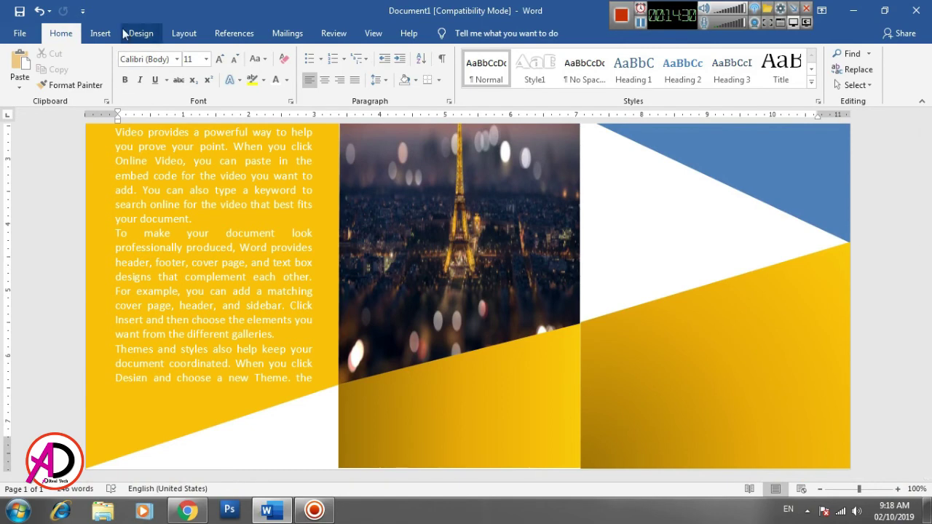
{"action": "left_click", "coordinate": [101, 34]}
{"action": "left_click", "coordinate": [152, 87]}
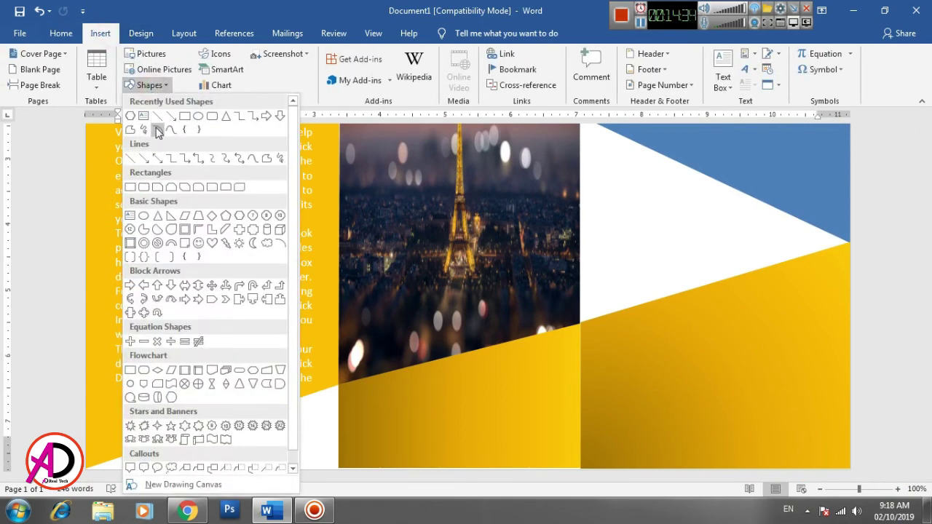
{"action": "left_click", "coordinate": [144, 129]}
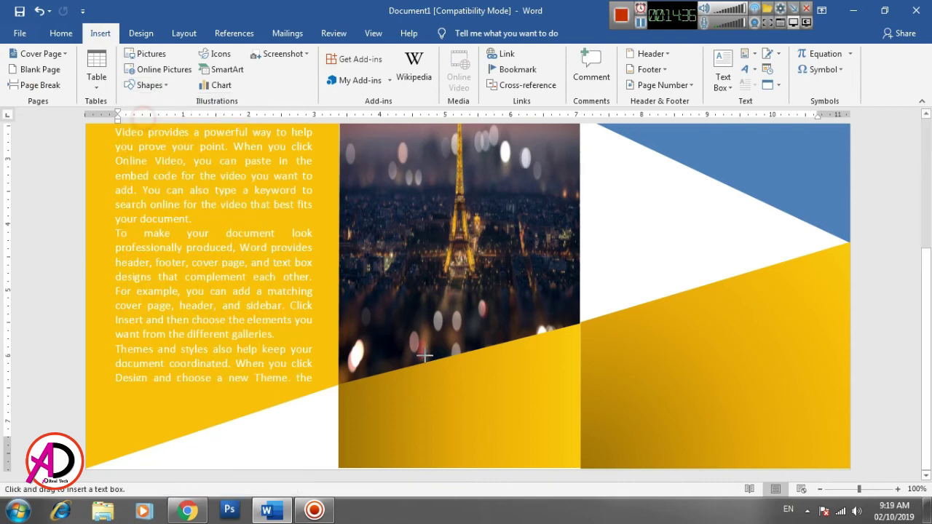
{"action": "left_click_drag", "start_coordinate": [356, 387], "coordinate": [573, 464]}
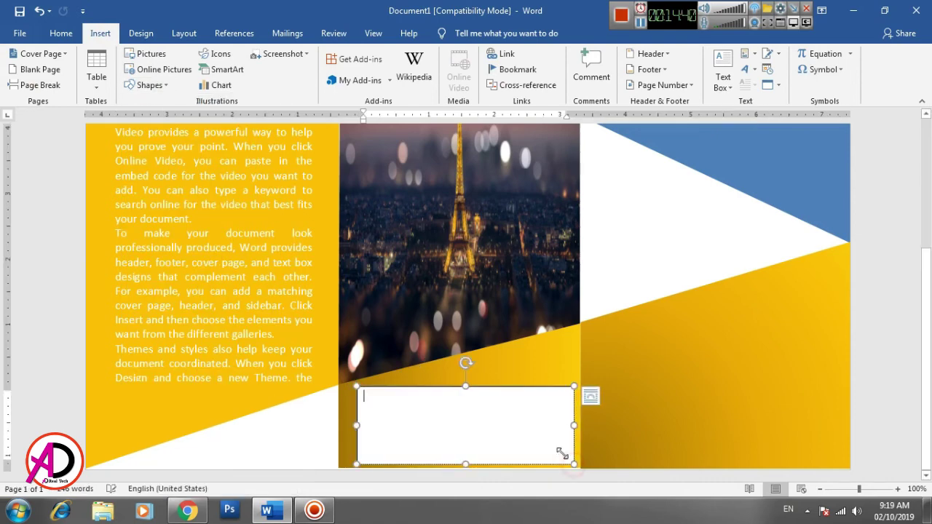
Step: Remove the fill and outline from the text box below the middle panel's picture
{"action": "left_click", "coordinate": [305, 56]}
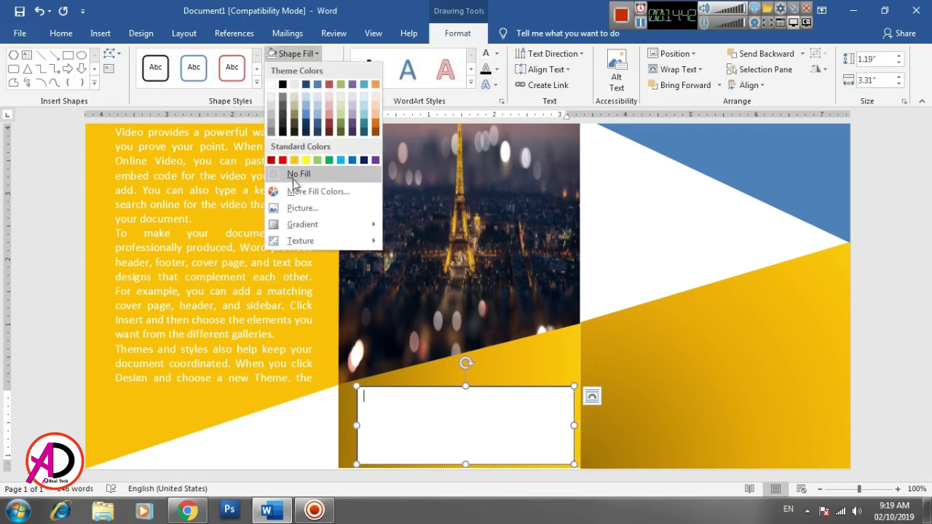
{"action": "left_click", "coordinate": [295, 190]}
{"action": "left_click", "coordinate": [304, 69]}
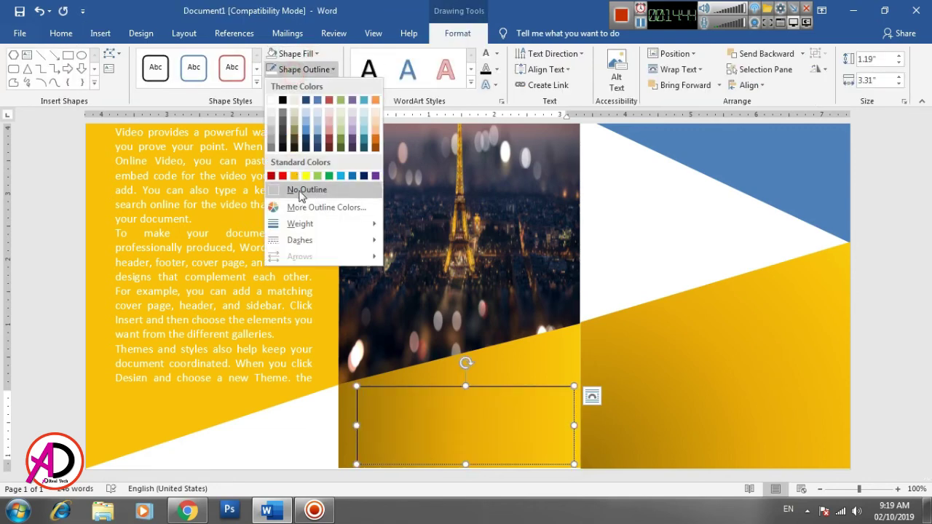
{"action": "left_click", "coordinate": [298, 189]}
Step: Set the empty text box's font size to 14 and right-align its text
{"action": "left_click", "coordinate": [426, 410]}
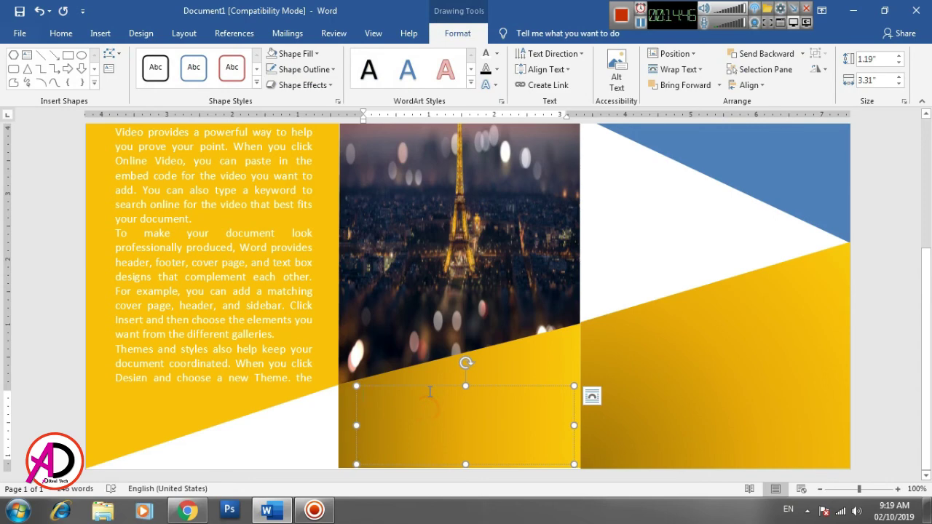
{"action": "left_click", "coordinate": [60, 33]}
{"action": "left_click", "coordinate": [219, 59]}
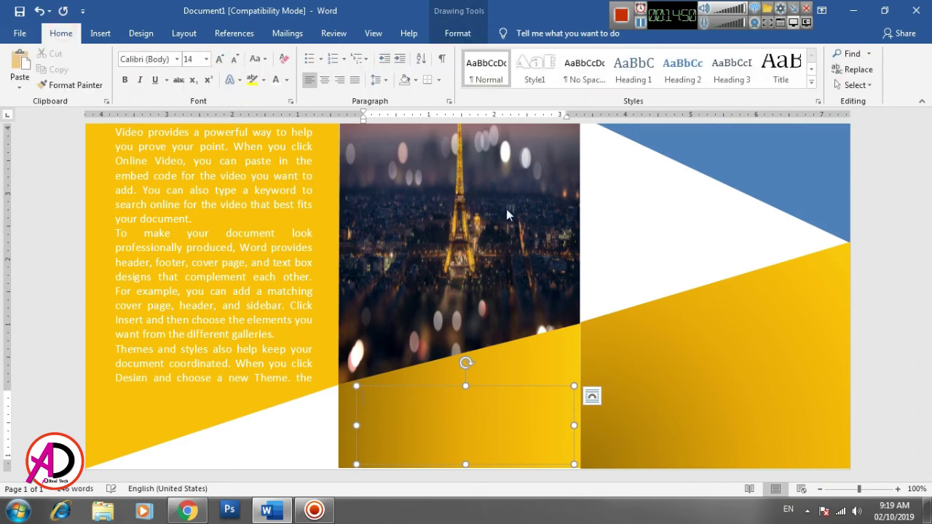
{"action": "left_click", "coordinate": [339, 79]}
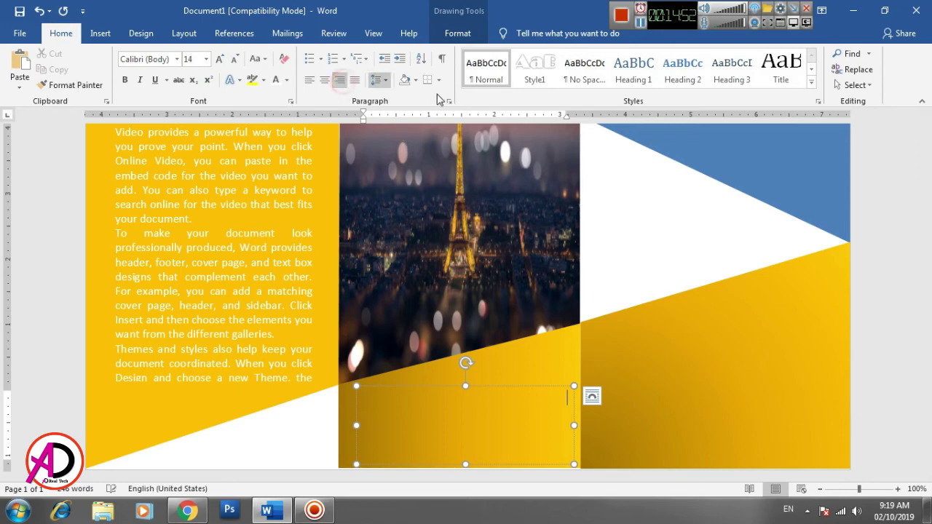
Step: Insert a telephone symbol in the text box and enter the phone number in front of it
{"action": "left_click", "coordinate": [103, 35]}
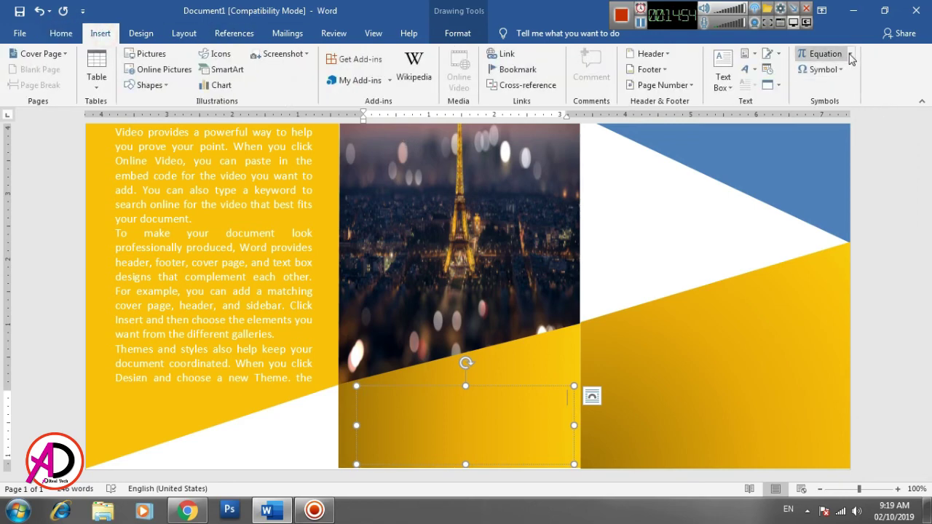
{"action": "left_click", "coordinate": [842, 70]}
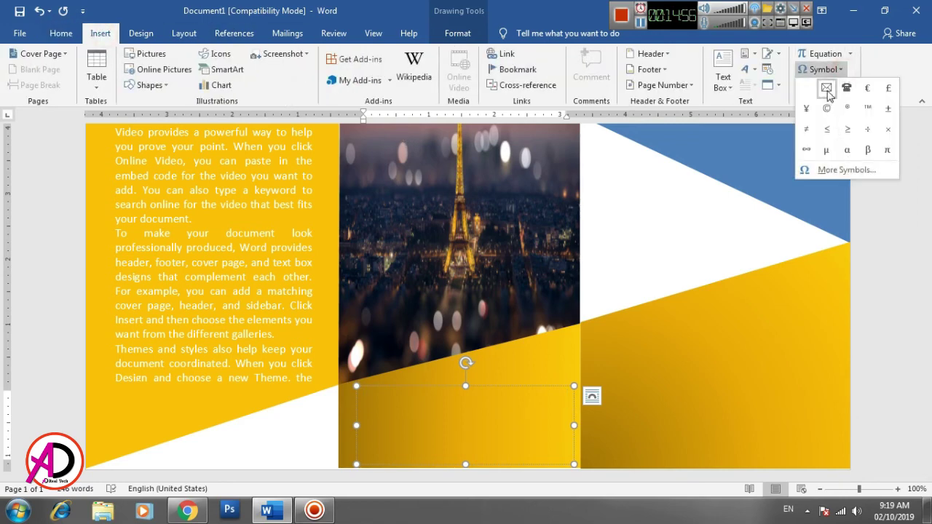
{"action": "left_click", "coordinate": [846, 87]}
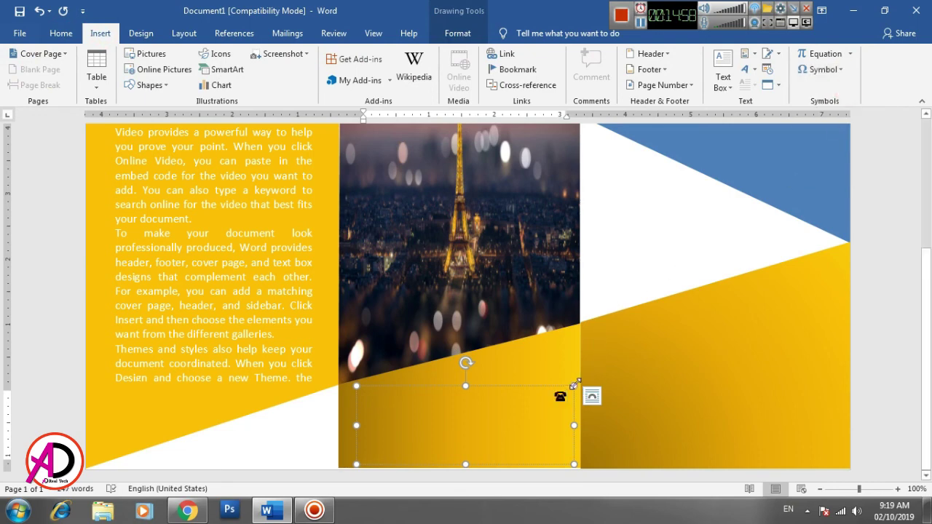
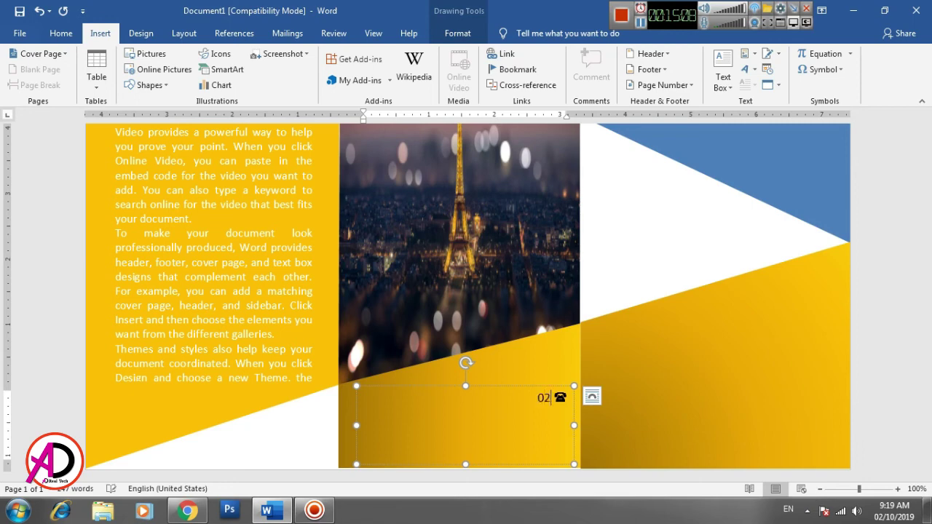
{"action": "type", "text": "72"}
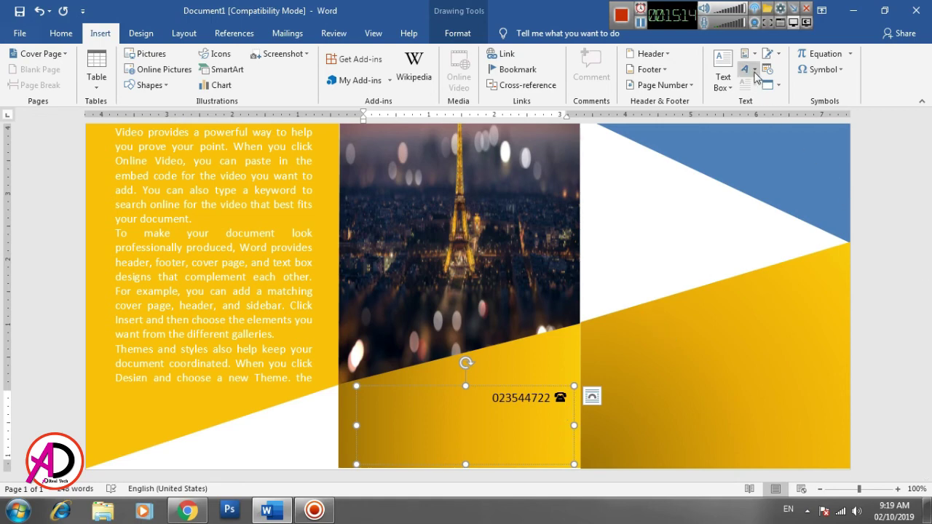
Step: Add an envelope symbol on the second line with the text "MESSAGE HERE" in front of it
{"action": "left_click", "coordinate": [821, 70]}
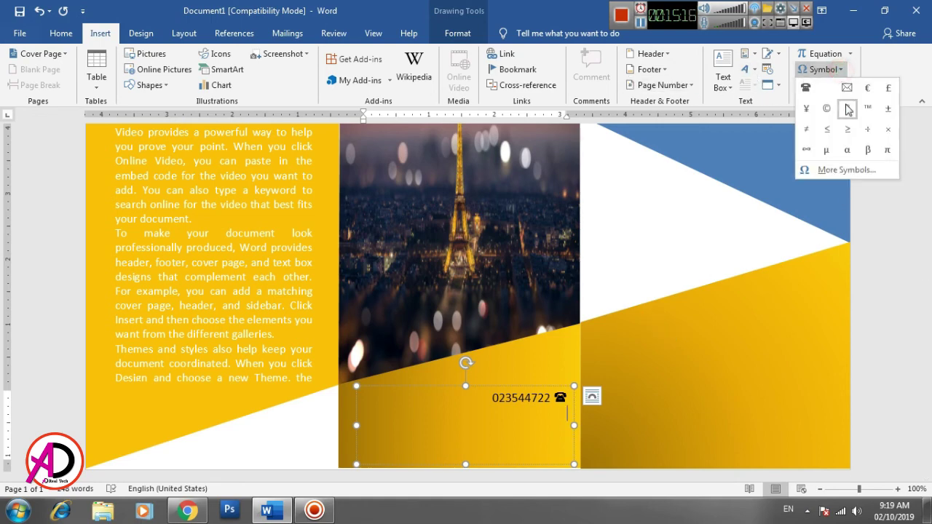
{"action": "left_click", "coordinate": [850, 89]}
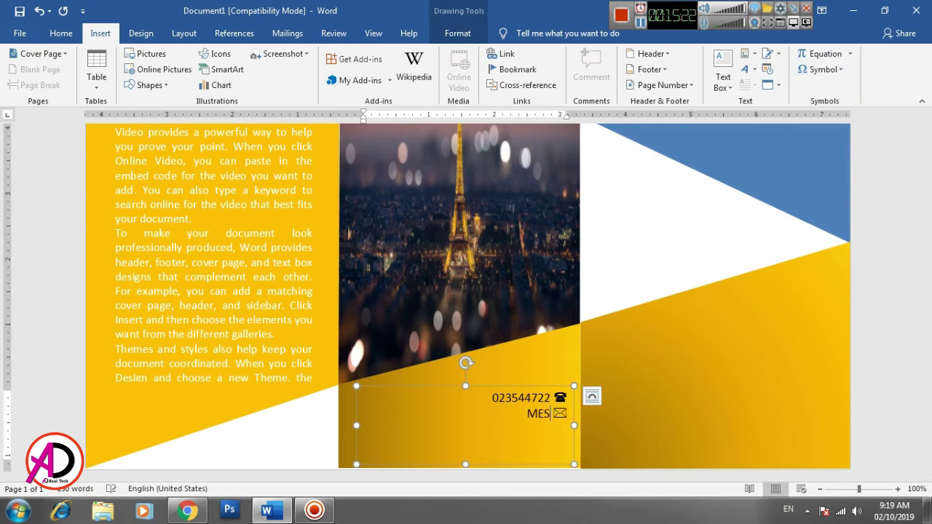
{"action": "type", "text": "MESSAGE HER"}
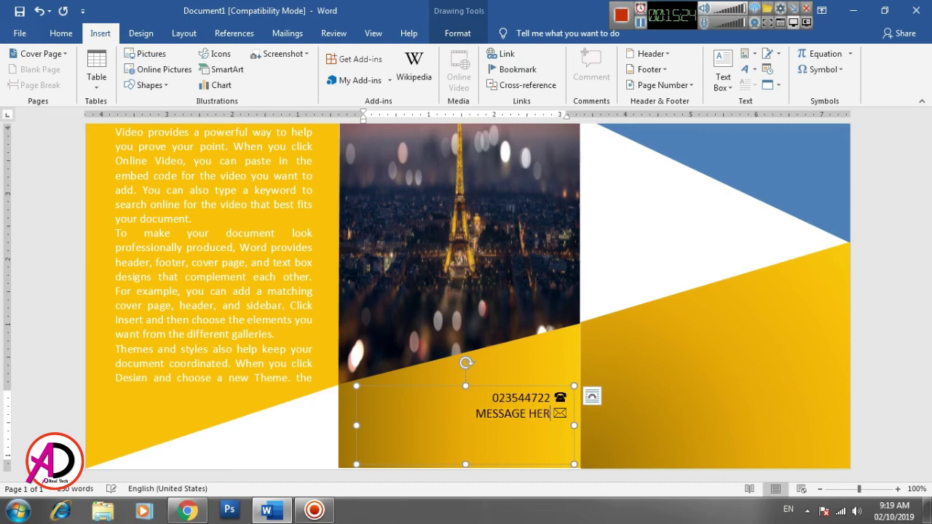
{"action": "type", "text": "E"}
{"action": "key", "text": "Return"}
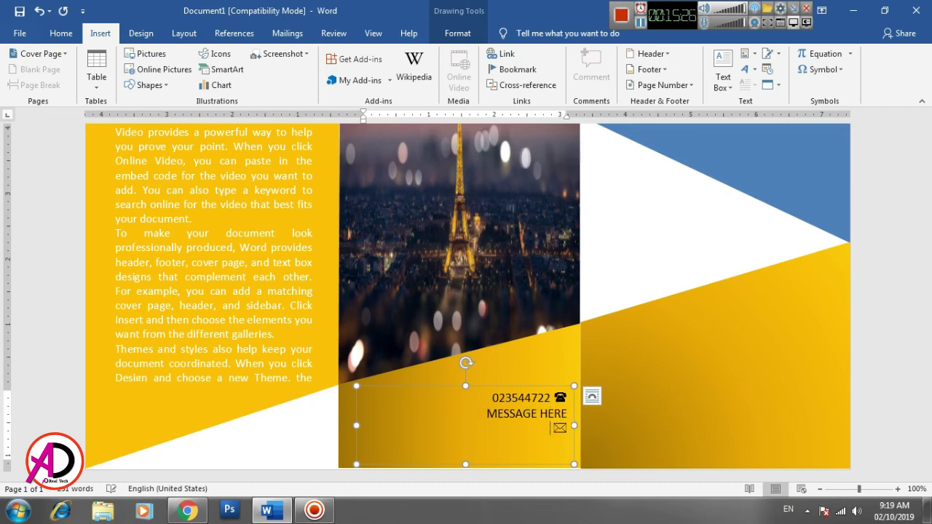
{"action": "key", "text": "BackSpace"}
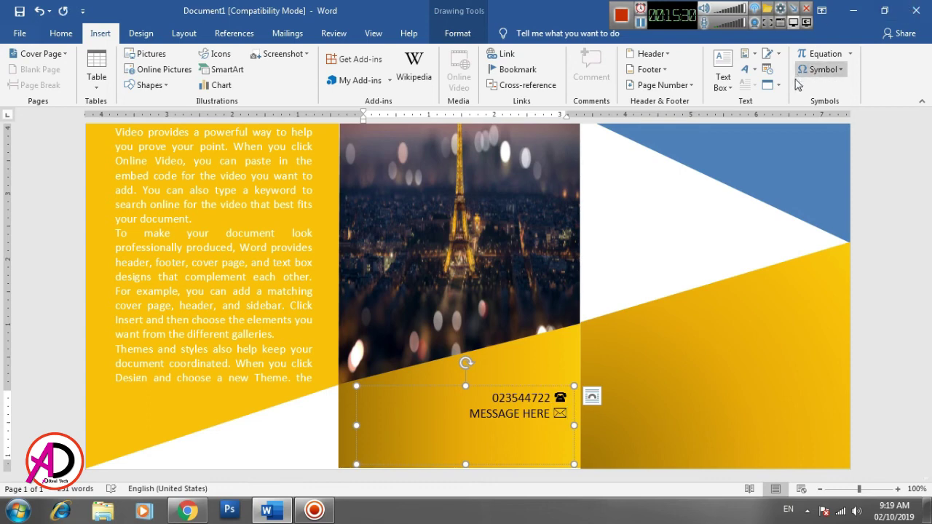
Step: Add the Webdings house symbol, character code 72, on the third line with the text "LOCATION HERE" in front of it
{"action": "left_click", "coordinate": [843, 73]}
{"action": "left_click", "coordinate": [830, 173]}
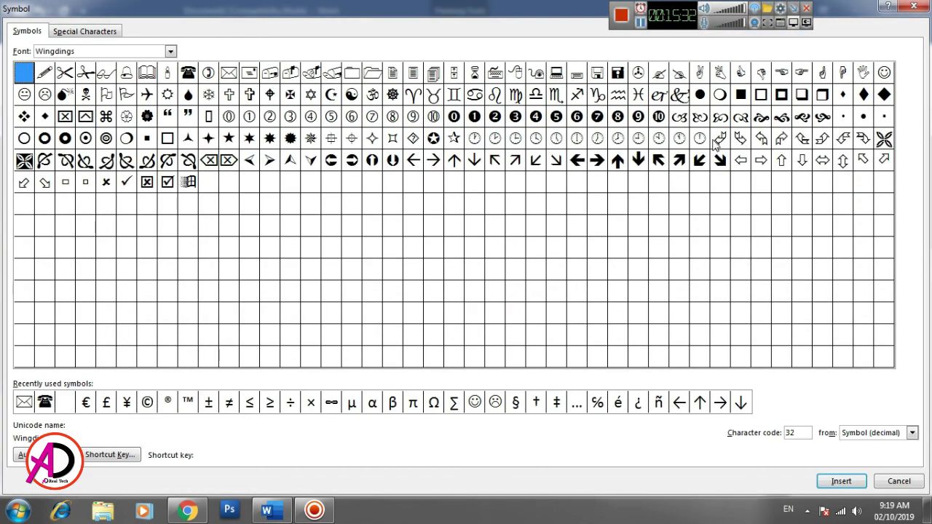
{"action": "left_click", "coordinate": [170, 51]}
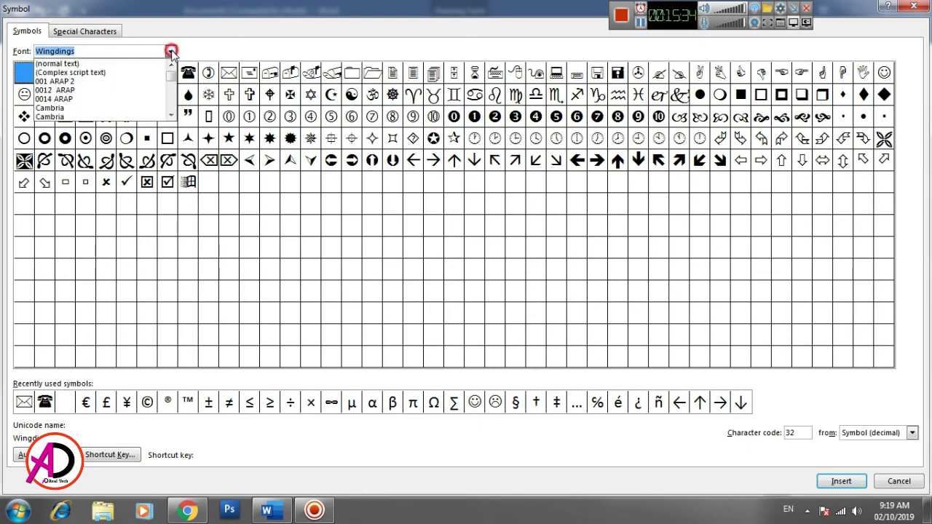
{"action": "left_click", "coordinate": [114, 100]}
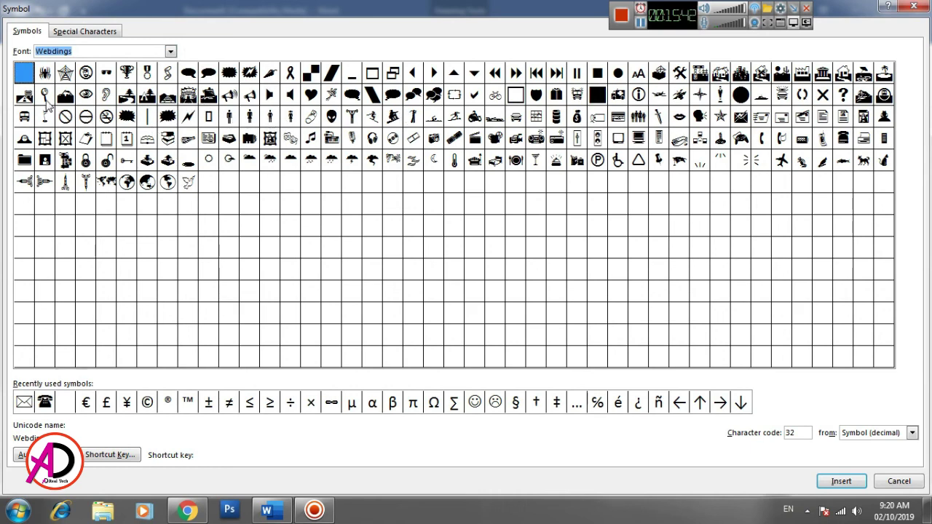
{"action": "left_click", "coordinate": [842, 73]}
{"action": "left_click", "coordinate": [841, 481]}
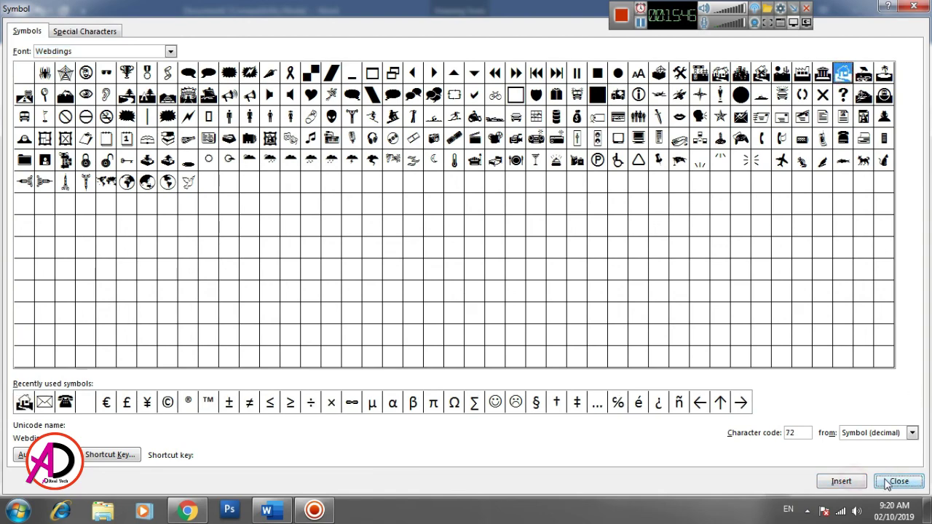
{"action": "left_click", "coordinate": [898, 481]}
{"action": "left_click", "coordinate": [558, 430]}
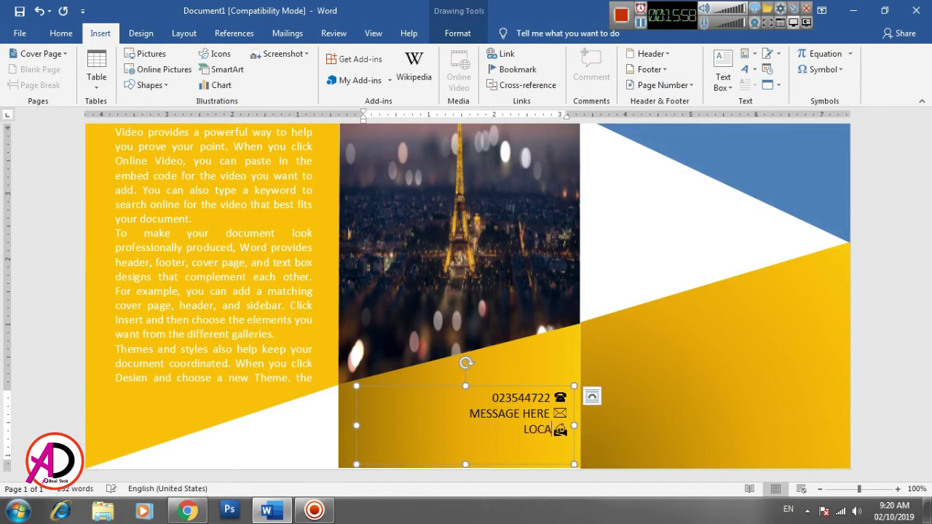
{"action": "type", "text": "ON HERE"}
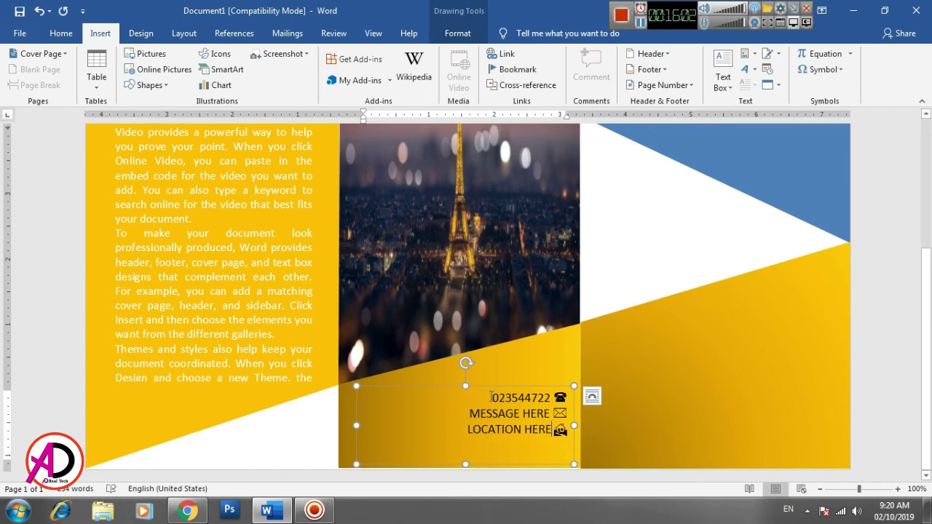
Step: Set the line spacing of the three contact lines to 1.5 and their font colour to white
{"action": "left_click_drag", "start_coordinate": [492, 397], "coordinate": [568, 456]}
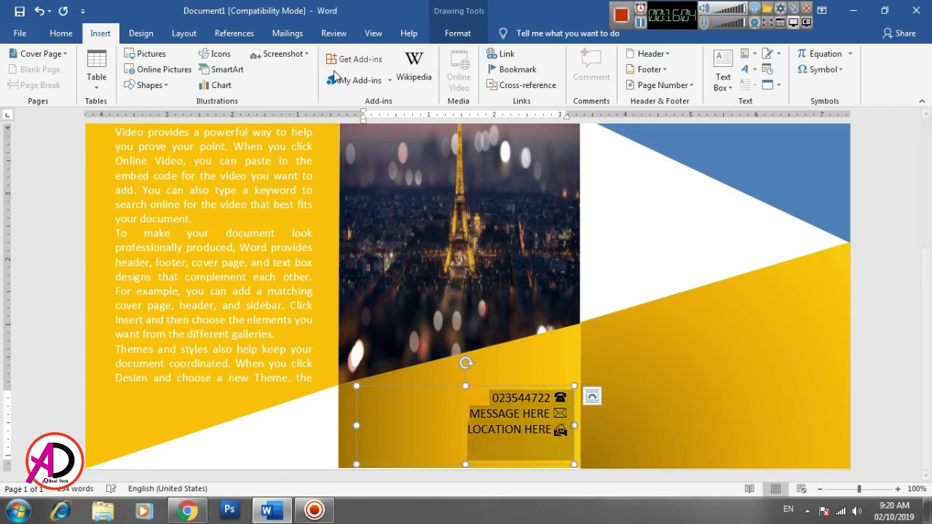
{"action": "left_click", "coordinate": [458, 33]}
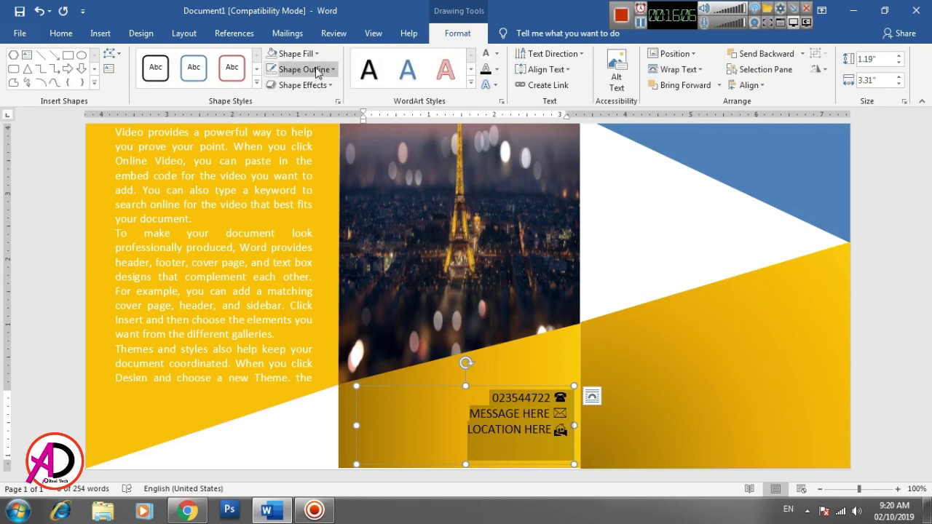
{"action": "left_click", "coordinate": [61, 33]}
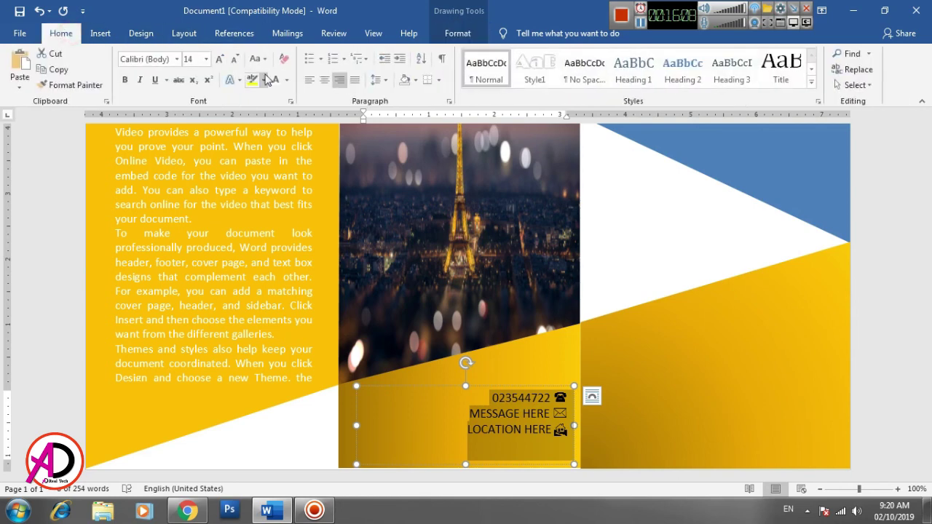
{"action": "left_click", "coordinate": [380, 80]}
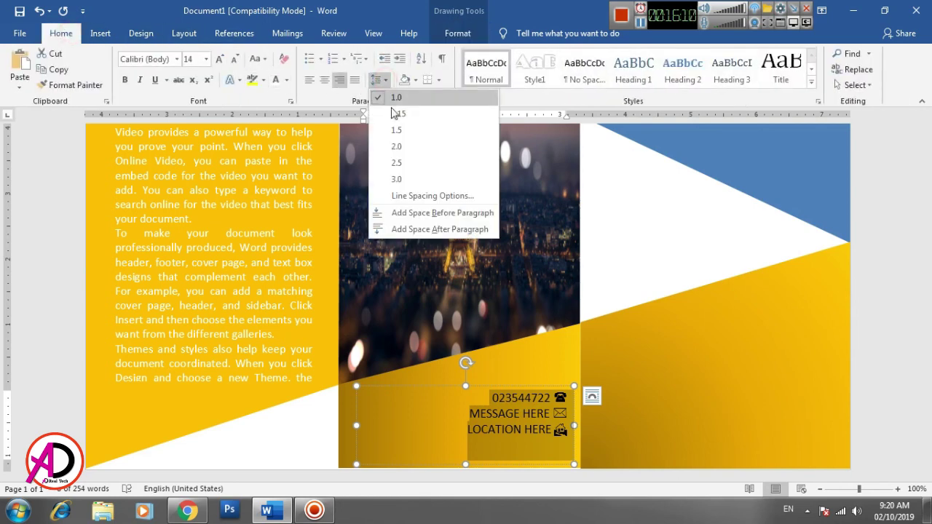
{"action": "left_click", "coordinate": [409, 115]}
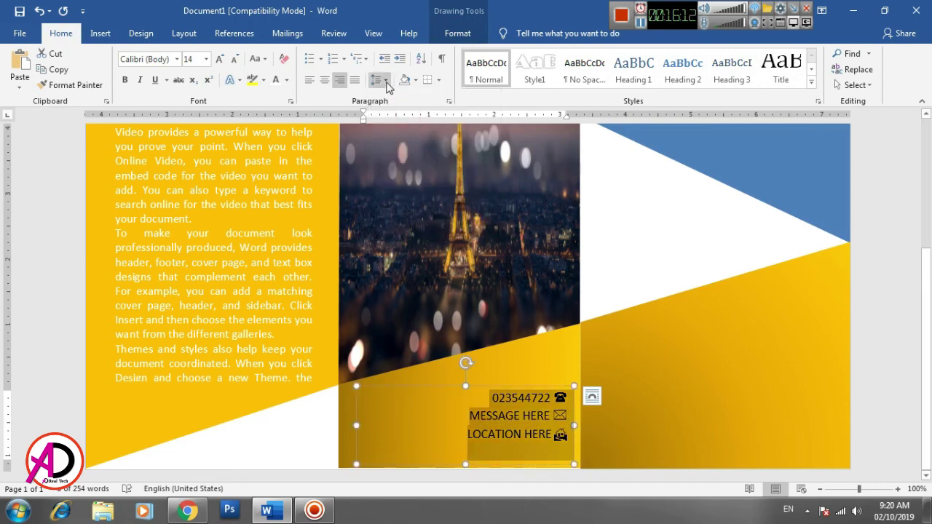
{"action": "left_click", "coordinate": [386, 82]}
{"action": "left_click", "coordinate": [374, 130]}
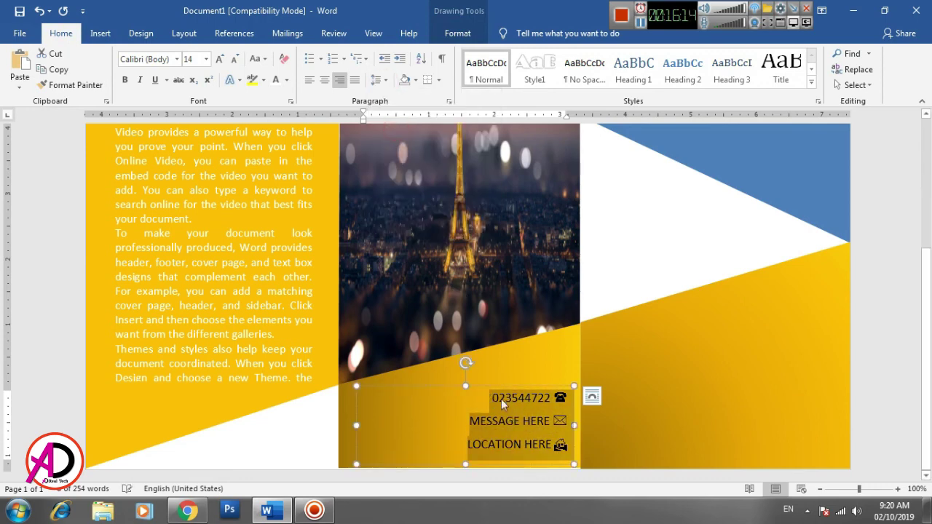
{"action": "left_click", "coordinate": [275, 79]}
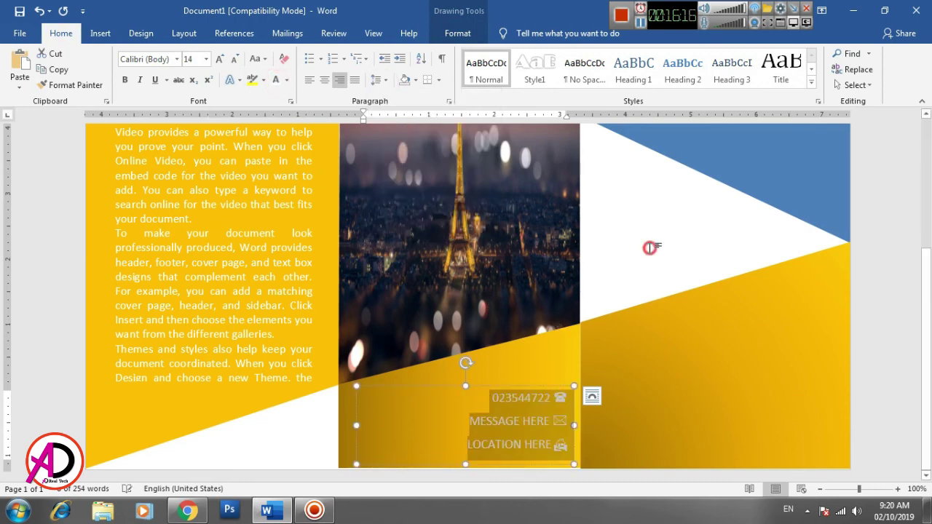
{"action": "left_click", "coordinate": [651, 248]}
Step: Insert a plain black WordArt text box and place it on the yellow shape at the bottom of the right-hand brochure panel
{"action": "scroll", "coordinate": [658, 398], "scroll_direction": "up", "scroll_amount": 5}
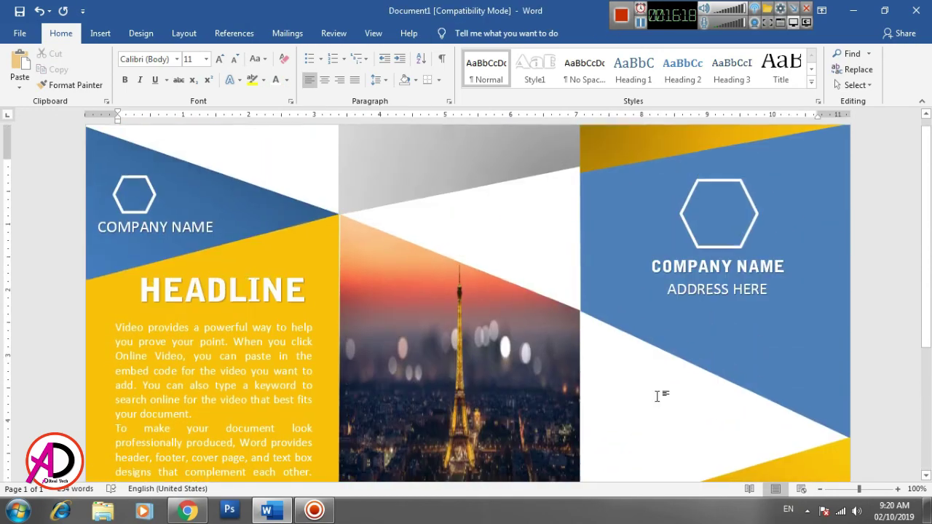
{"action": "scroll", "coordinate": [674, 374], "scroll_direction": "down", "scroll_amount": 4}
{"action": "scroll", "coordinate": [675, 373], "scroll_direction": "up", "scroll_amount": 4}
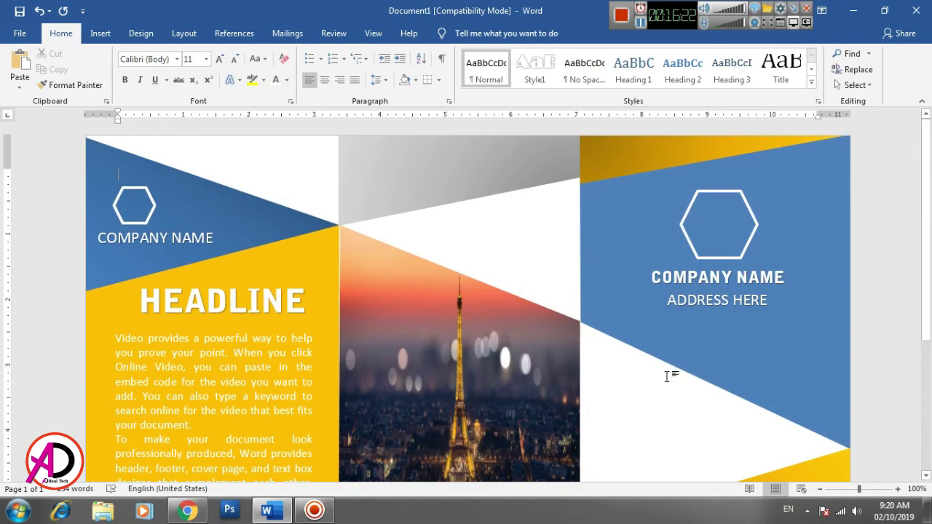
{"action": "scroll", "coordinate": [653, 460], "scroll_direction": "down", "scroll_amount": 3}
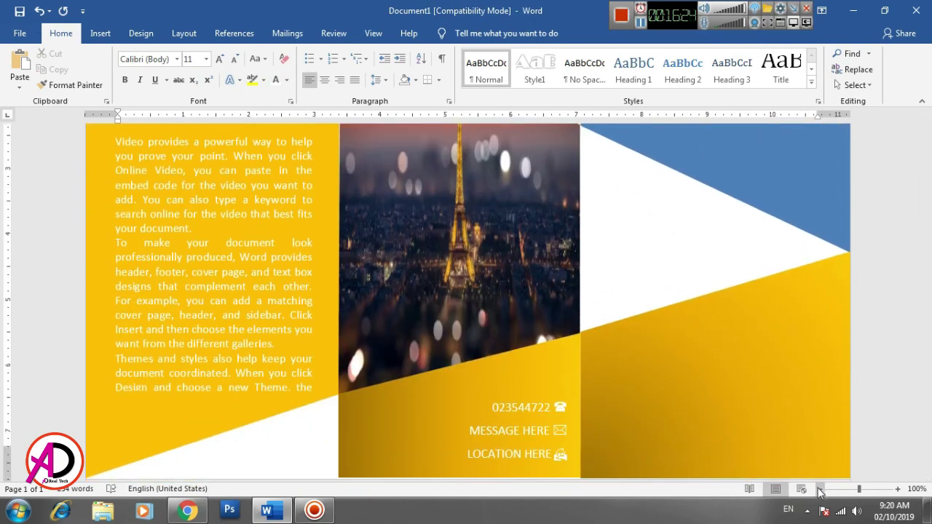
{"action": "left_click", "coordinate": [820, 489]}
{"action": "left_click", "coordinate": [819, 489]}
{"action": "left_click", "coordinate": [820, 490]}
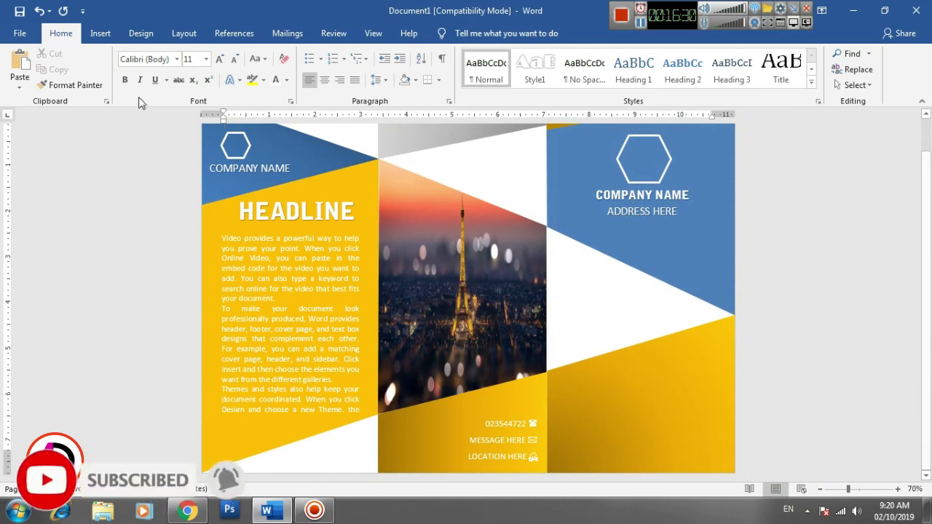
{"action": "left_click", "coordinate": [102, 34]}
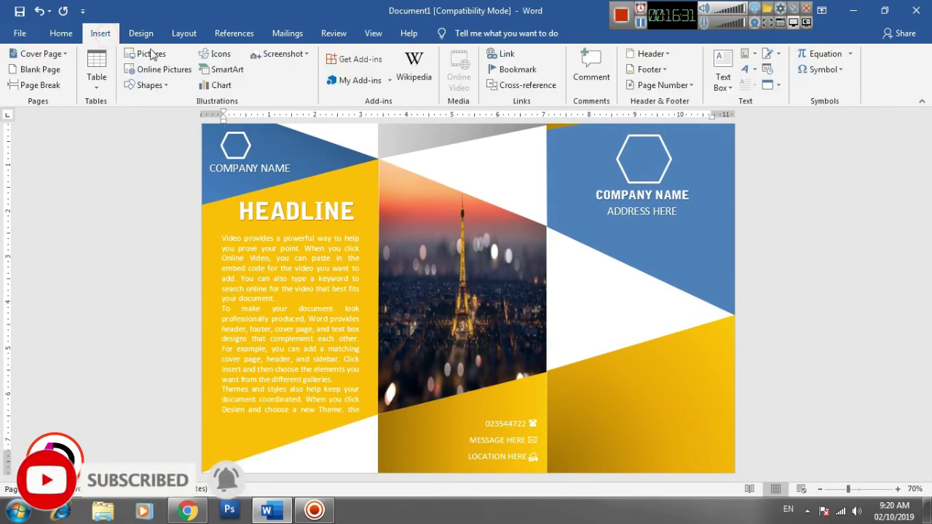
{"action": "left_click", "coordinate": [745, 69]}
{"action": "left_click", "coordinate": [743, 98]}
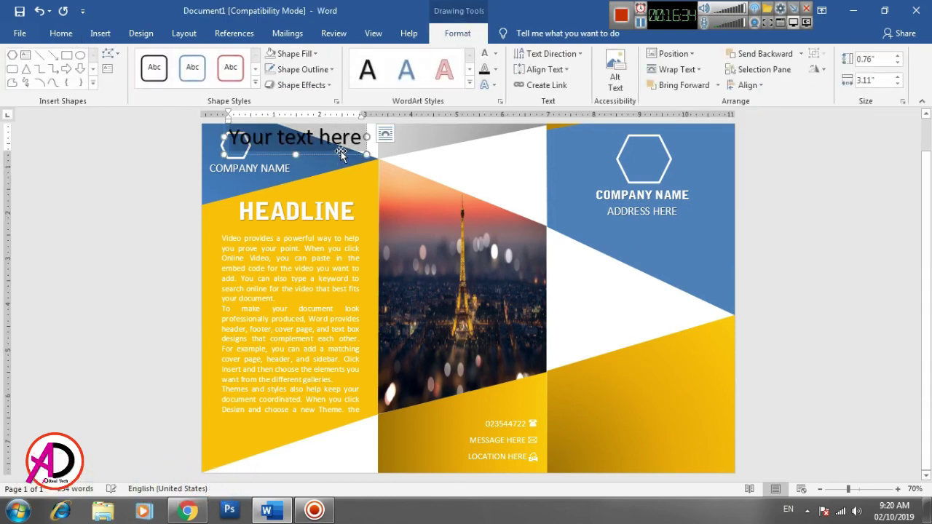
{"action": "left_click_drag", "start_coordinate": [342, 155], "coordinate": [695, 395]}
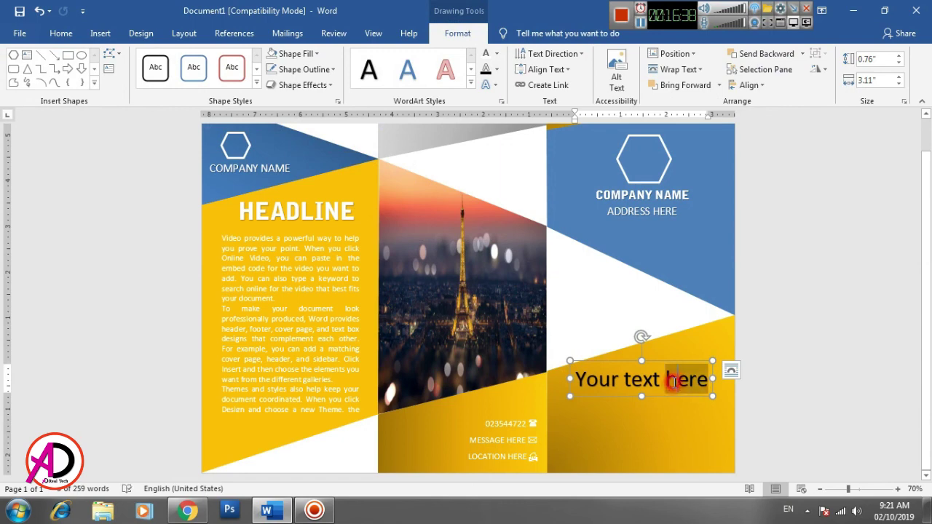
Step: Replace the WordArt placeholder text with "TRI FOLD" on the first line and "TEMPLATE" on the second
{"action": "triple_click", "coordinate": [673, 382]}
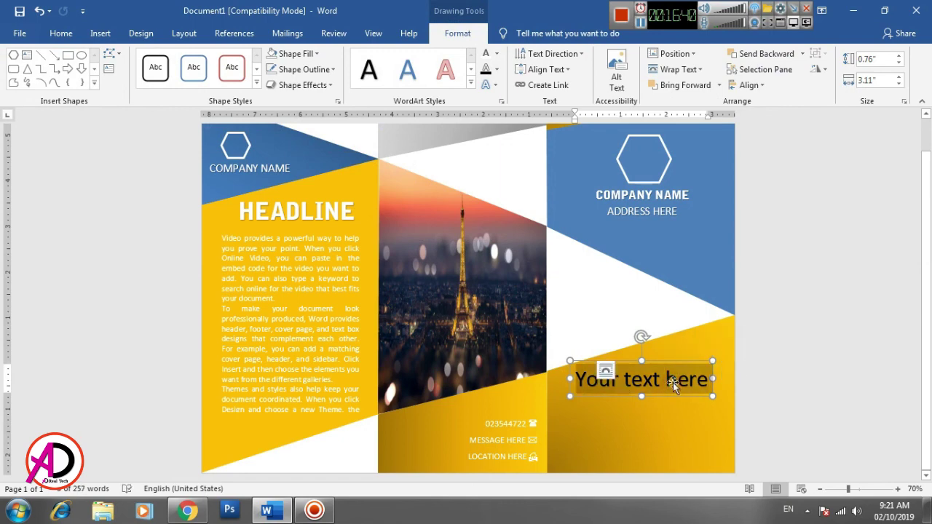
{"action": "key", "text": "Delete"}
{"action": "type", "text": "TRE"}
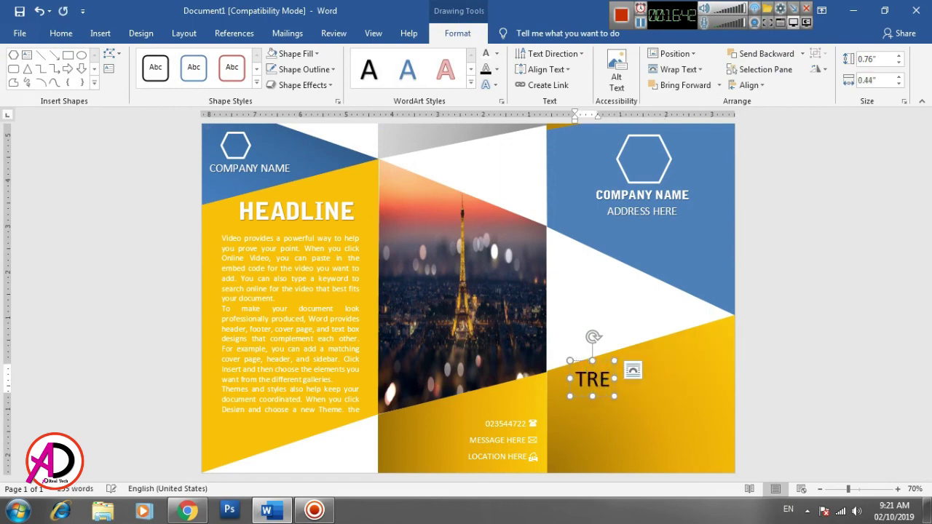
{"action": "key", "text": "BackSpace"}
{"action": "type", "text": "I FI"}
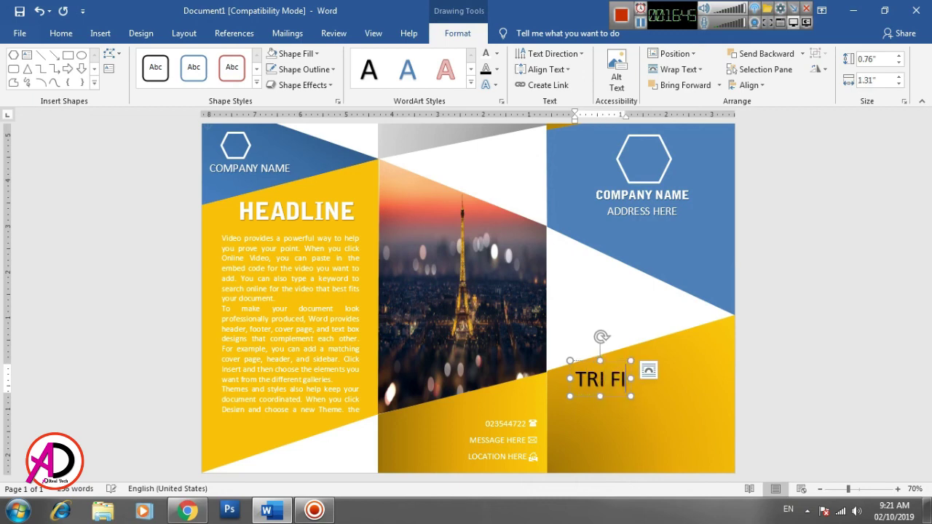
{"action": "key", "text": "BackSpace"}
{"action": "type", "text": "OLD"}
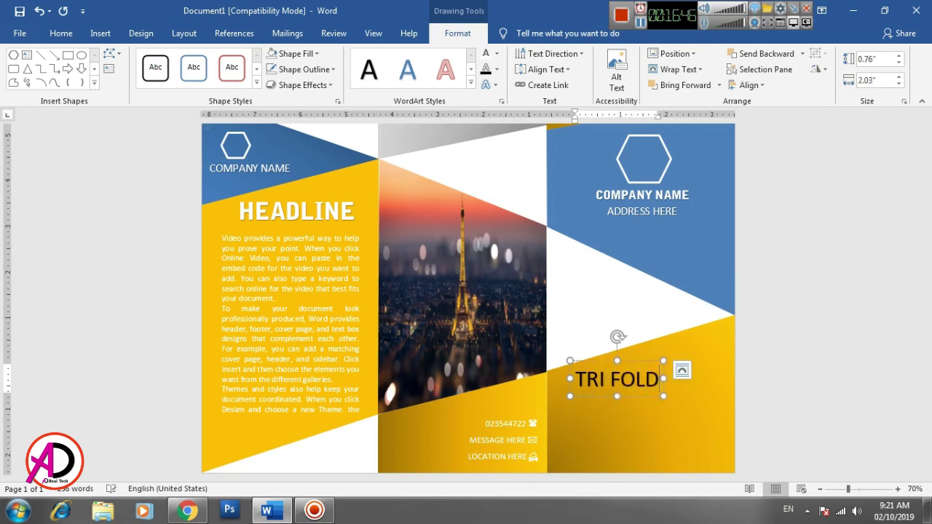
{"action": "key", "text": "Return"}
{"action": "type", "text": "TEMP"}
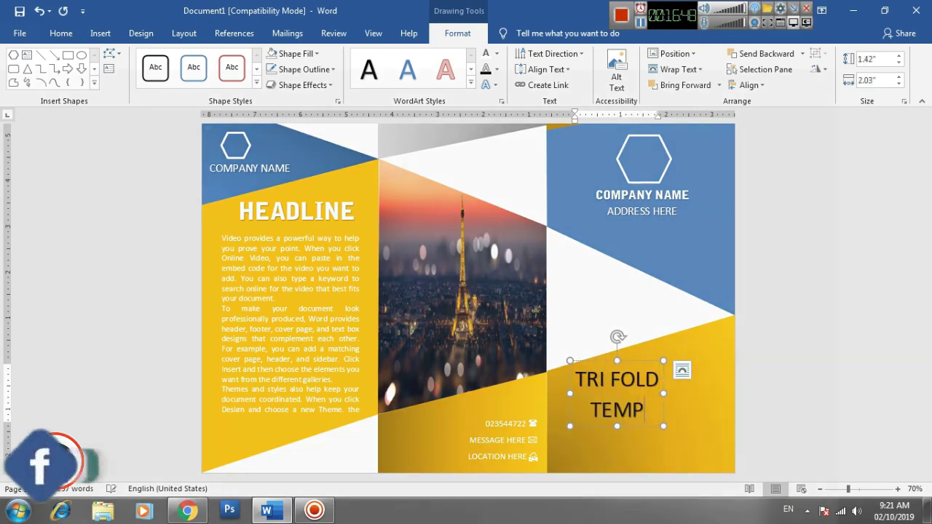
{"action": "type", "text": "LATE"}
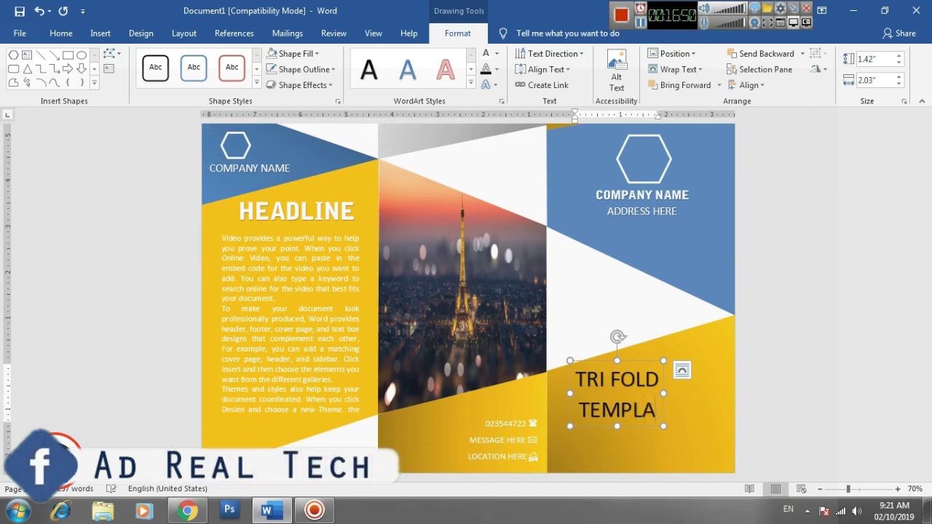